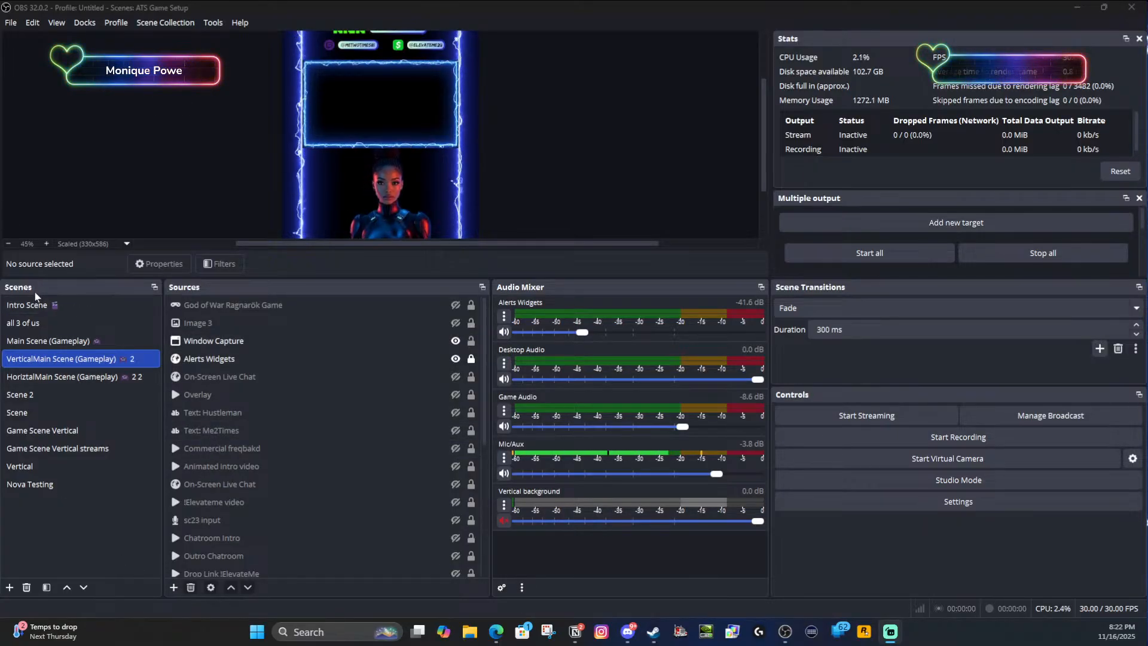
- Create a new scene named Scene 3 and add a new Display Capture source to it
click(10, 588)
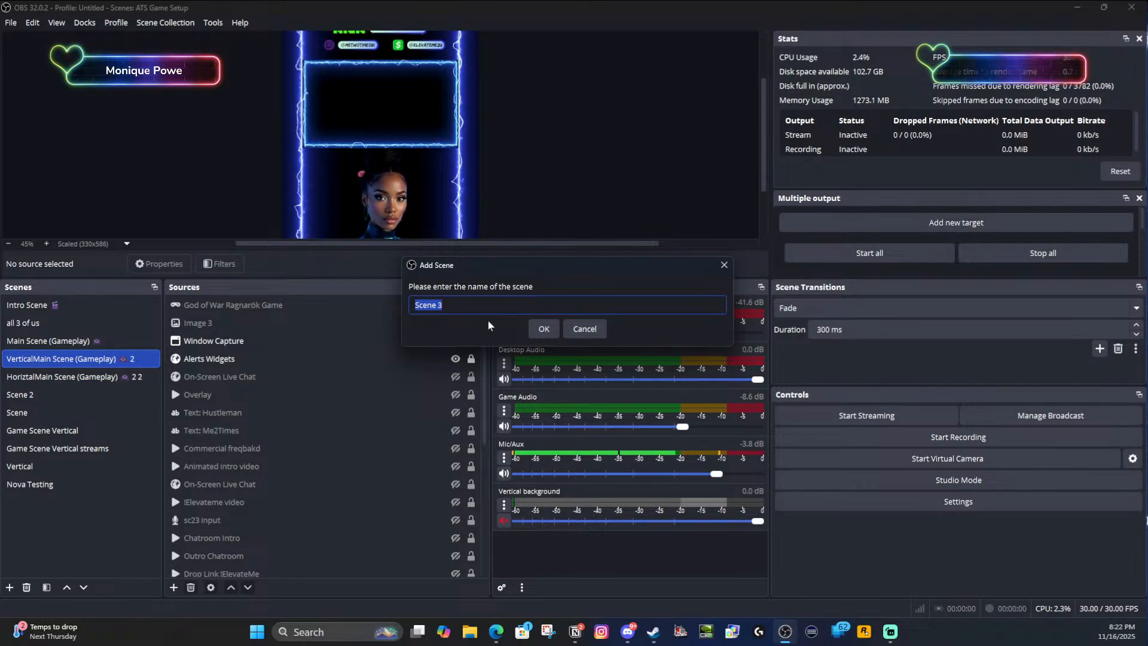
click(546, 331)
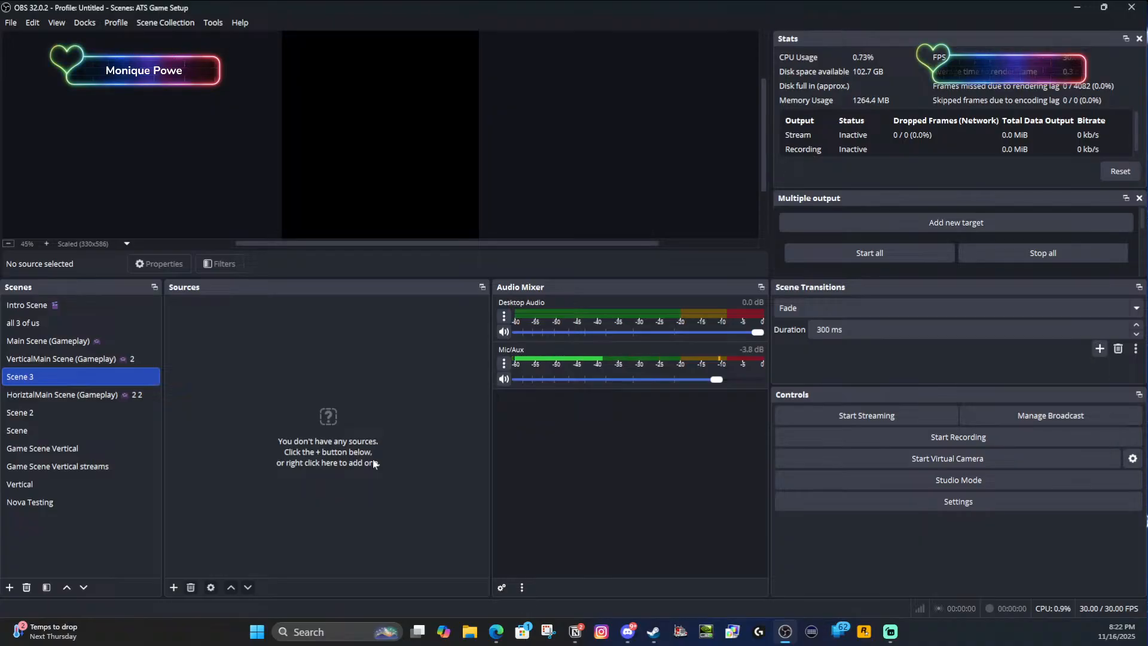
click(175, 589)
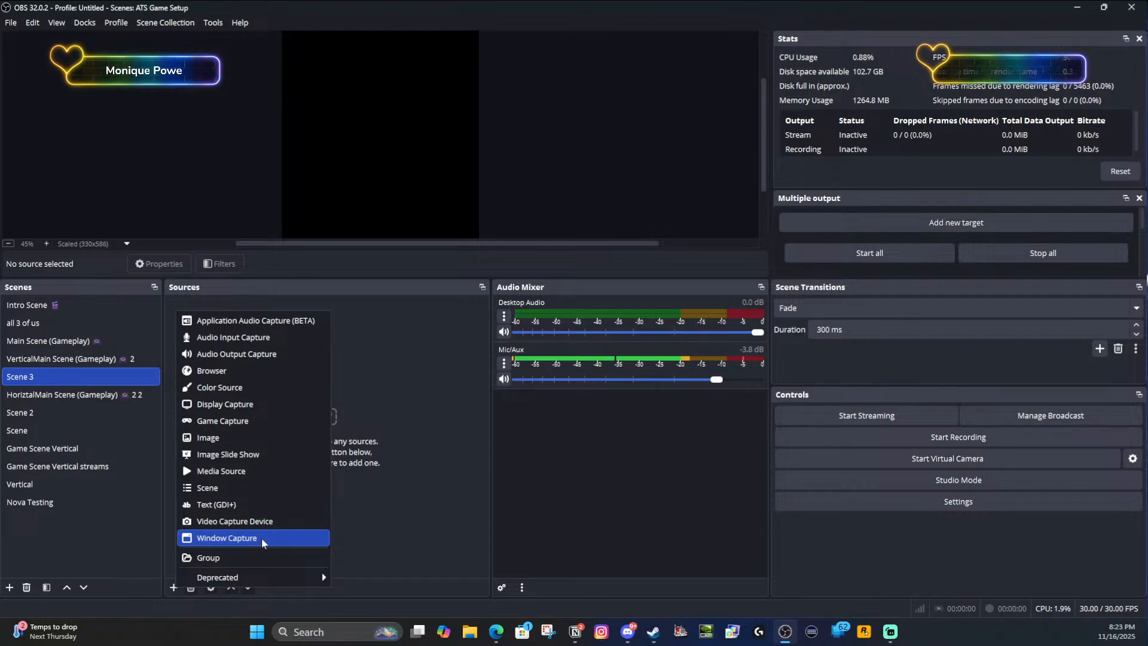
click(262, 406)
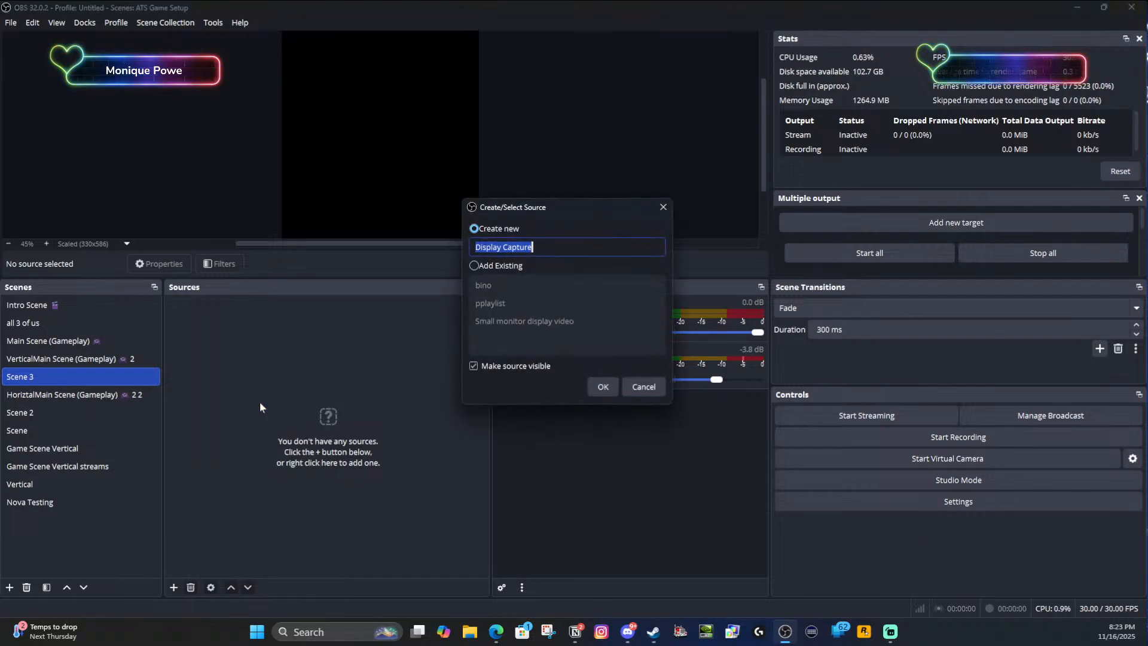
click(601, 389)
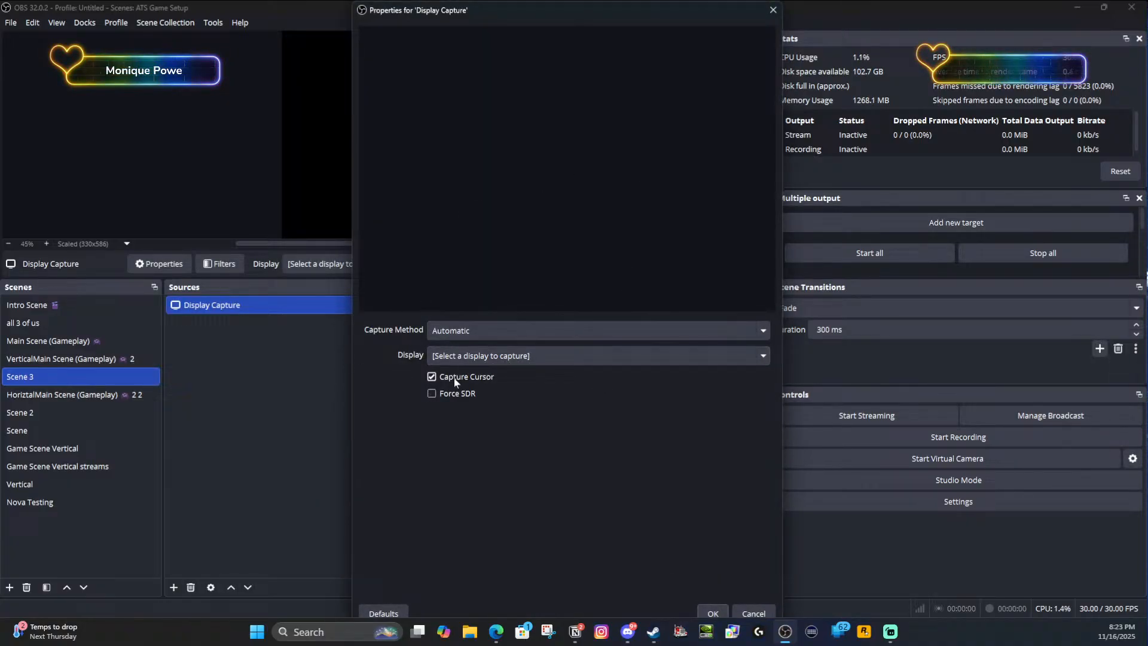
- Set the Display Capture source to show the primary monitor V505-J09: 3840x2160, keeping the capture method on Automatic
click(602, 334)
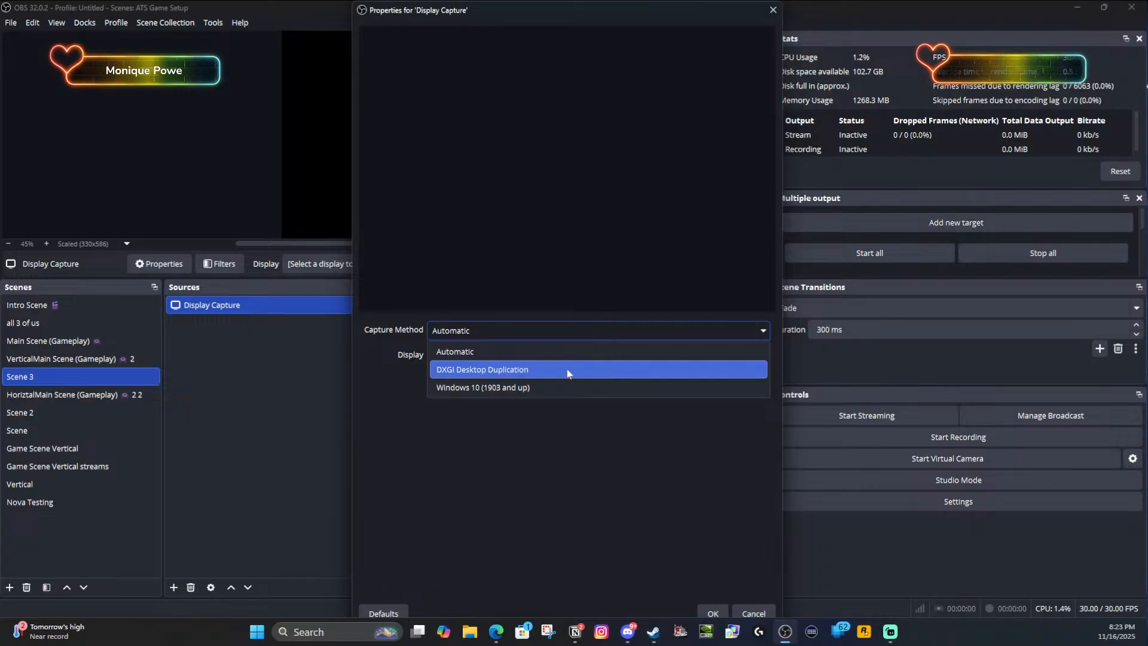
click(622, 470)
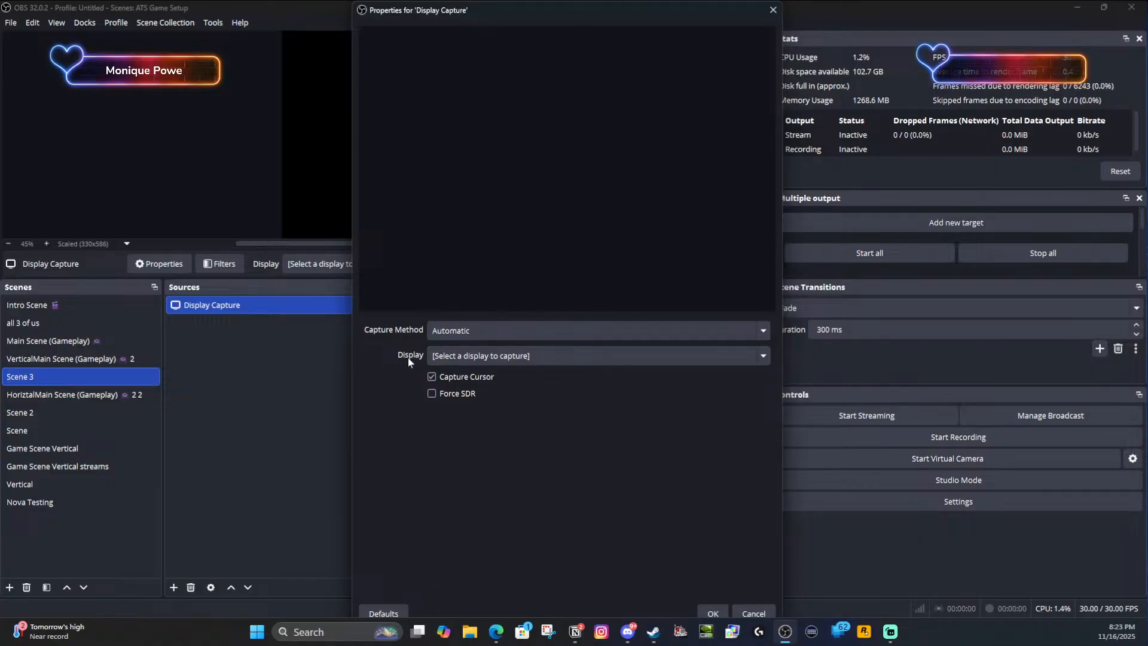
click(511, 357)
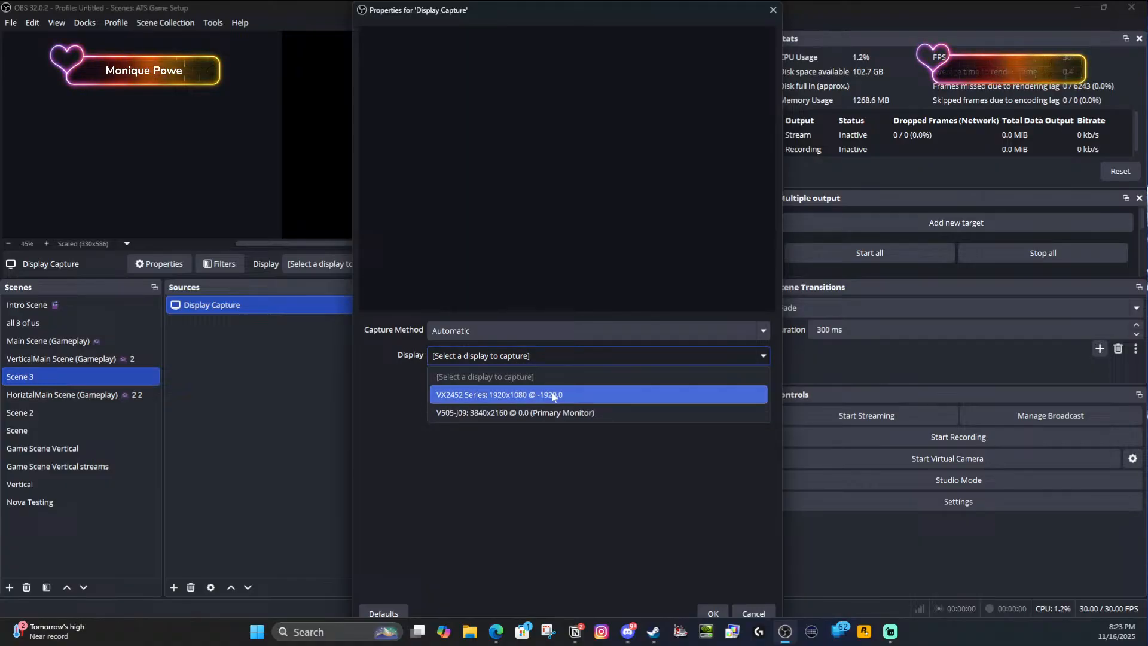
click(577, 413)
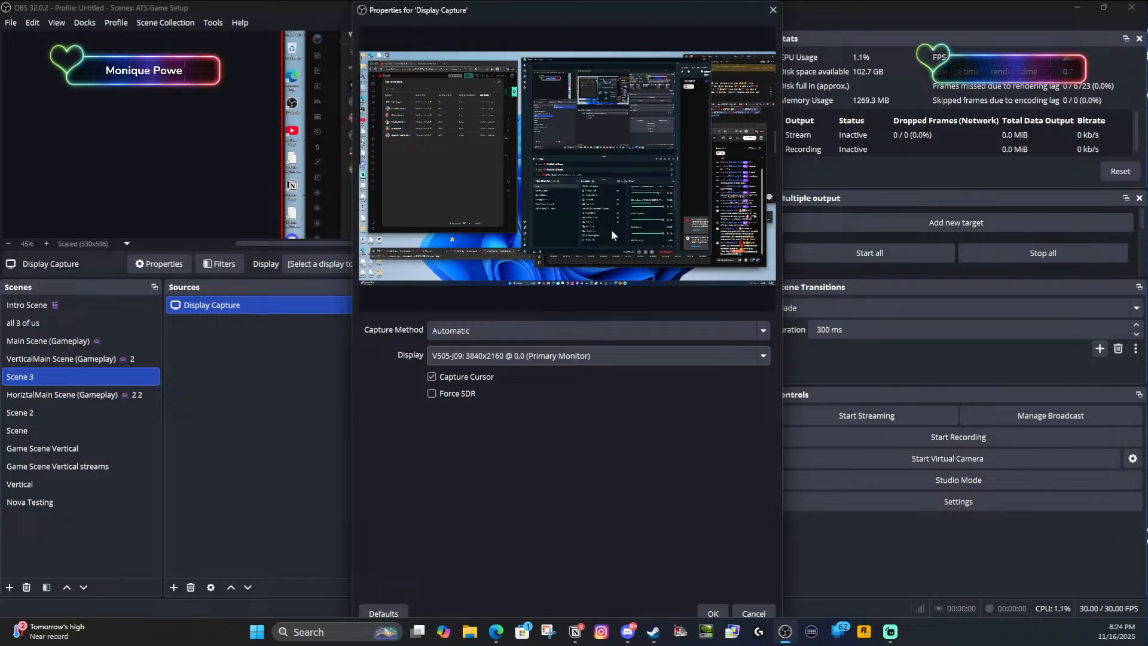
click(713, 614)
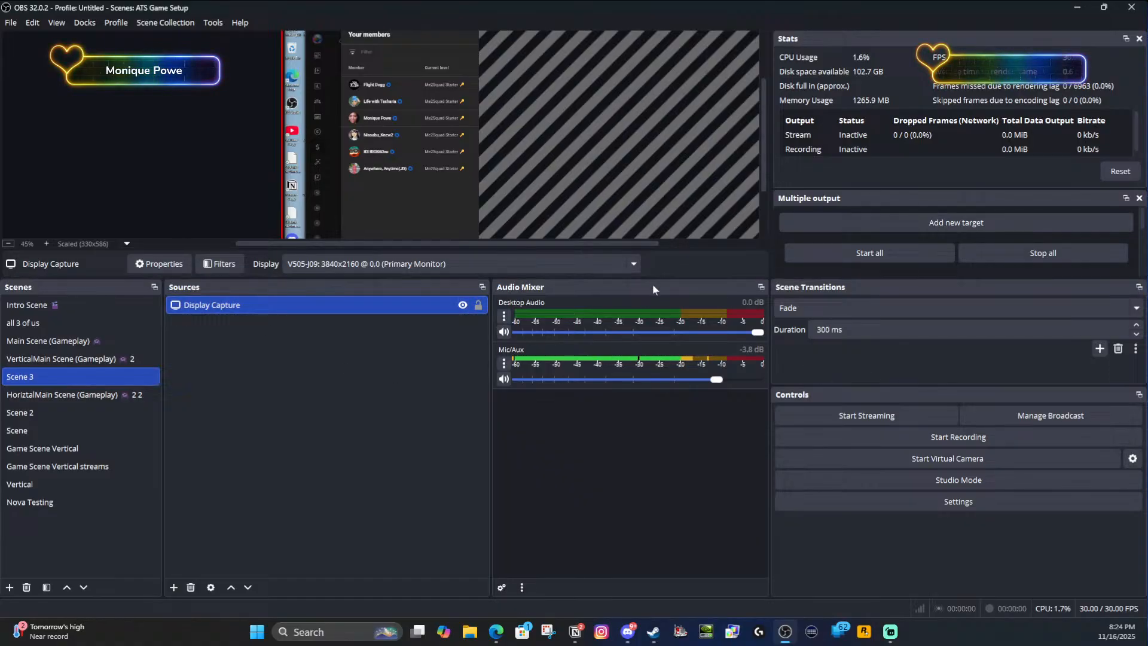
- Enlarge the preview area and proportionally shrink the Display Capture source to end about 114 px above the canvas's lower edge
drag(653, 276, 654, 381)
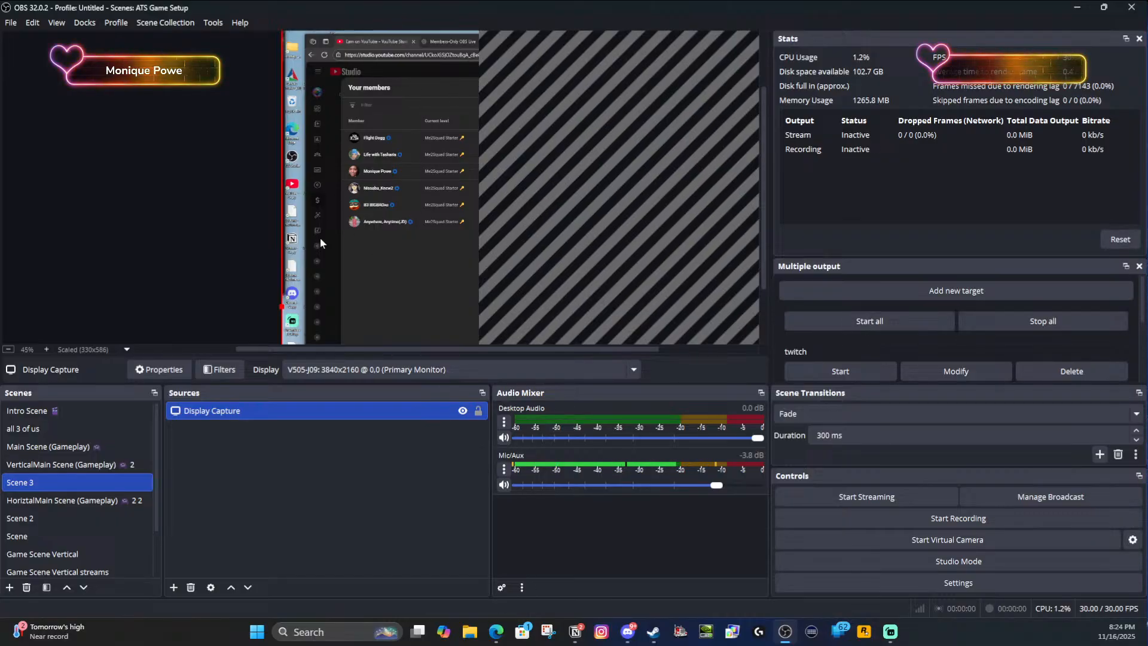
click(9, 349)
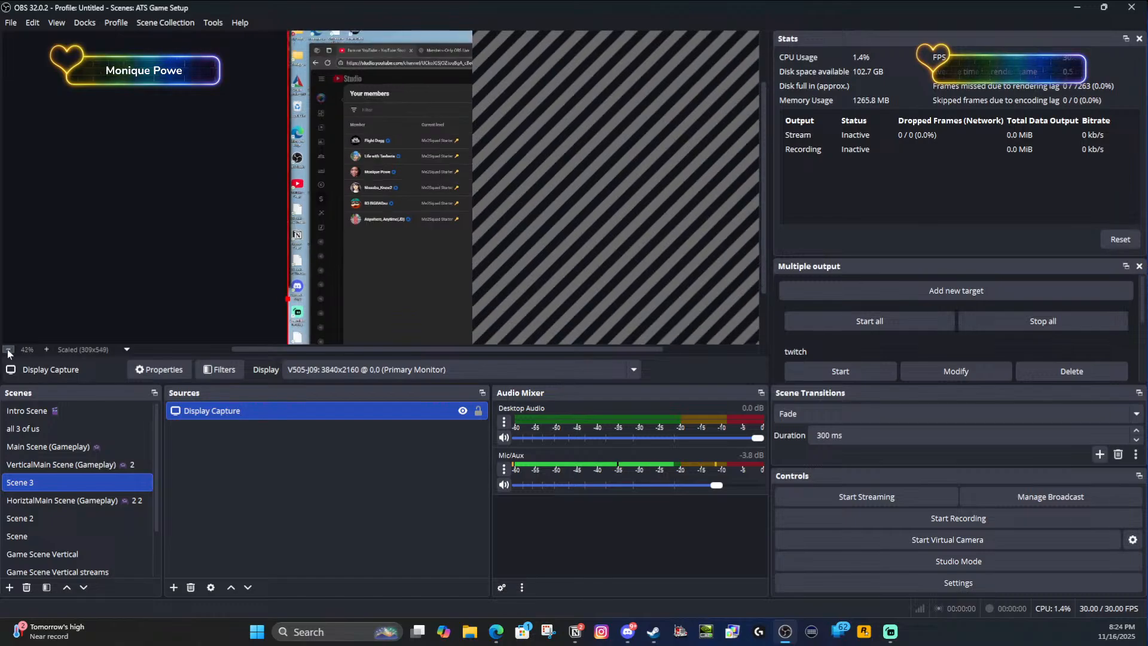
click(9, 352)
click(7, 350)
click(7, 350)
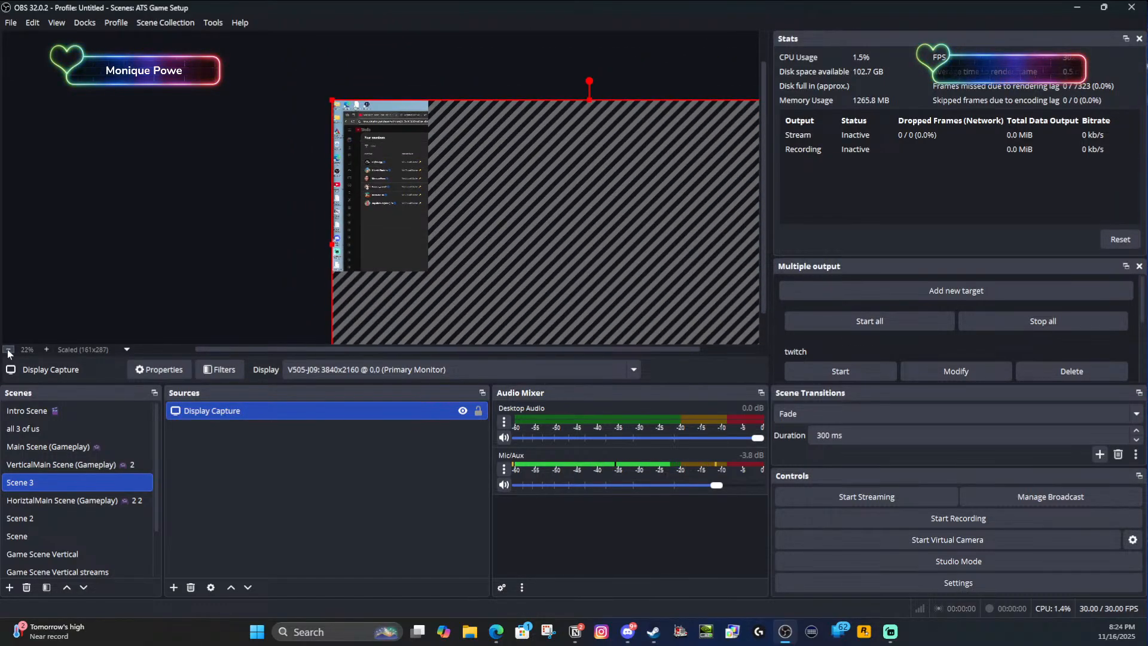
click(8, 351)
click(8, 350)
click(8, 350)
click(7, 351)
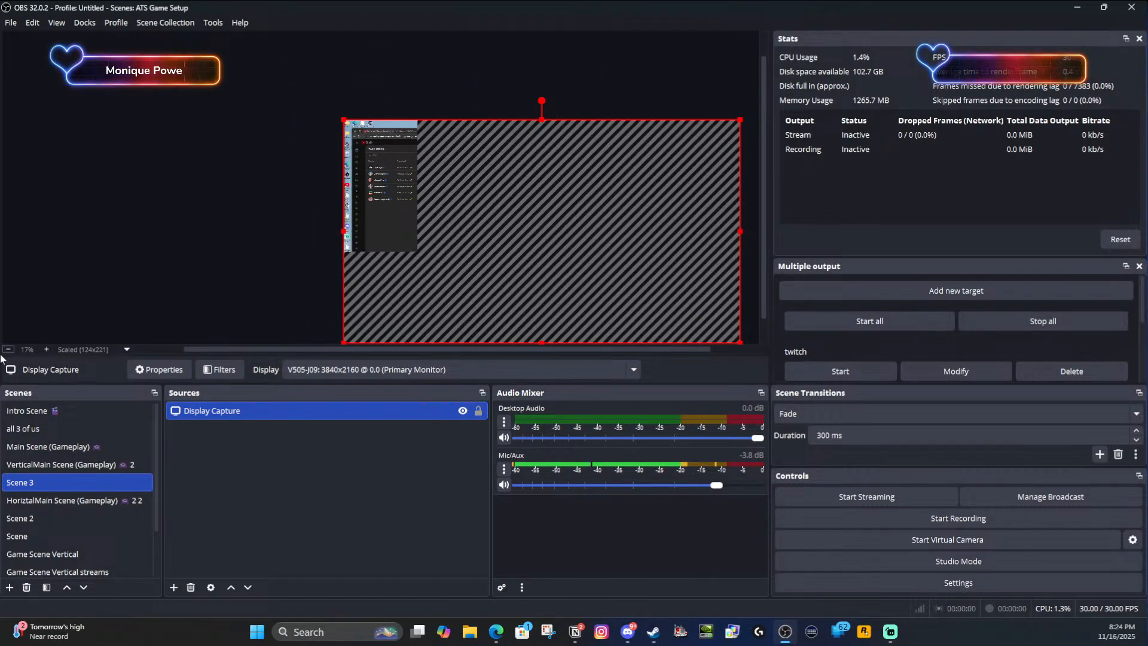
click(8, 350)
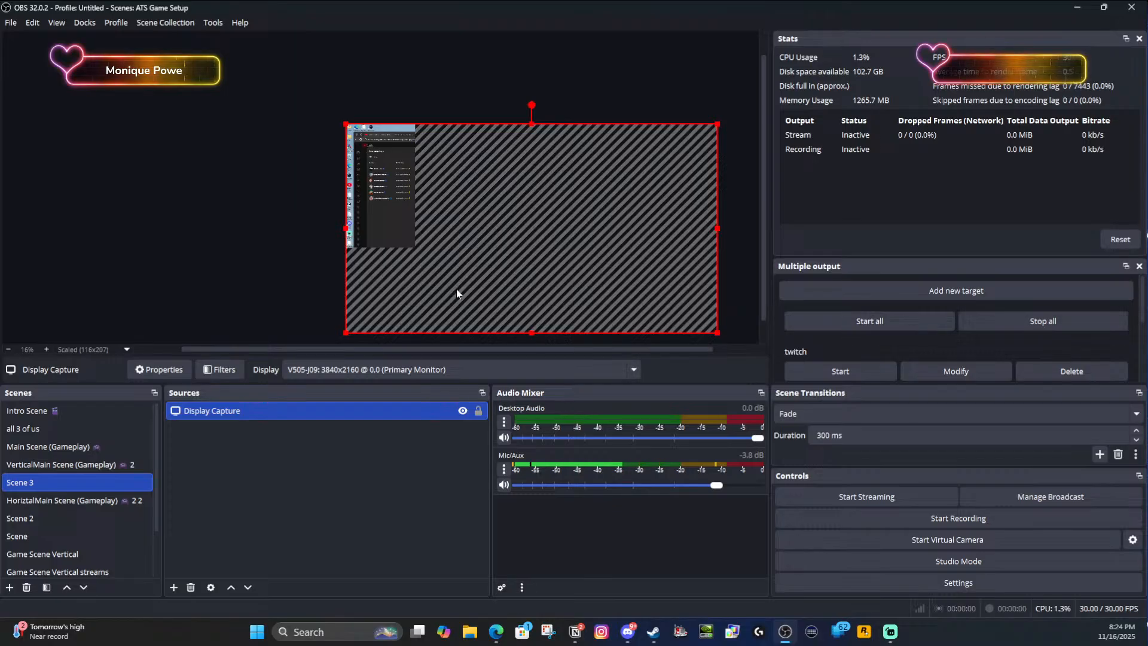
drag(532, 332, 433, 240)
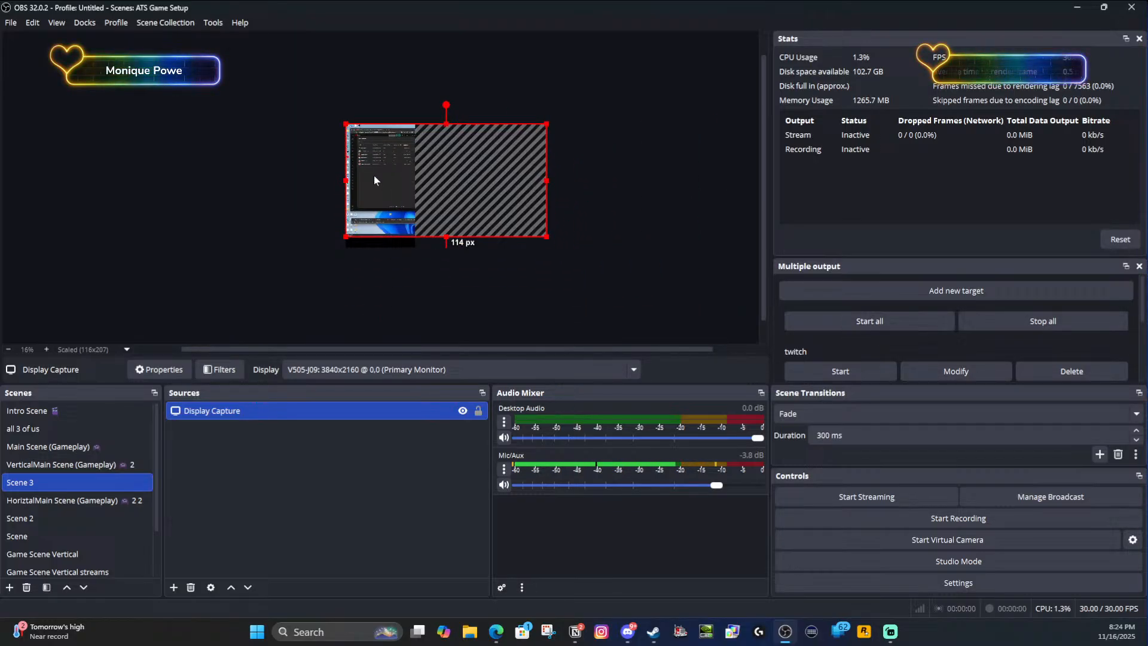
click(239, 189)
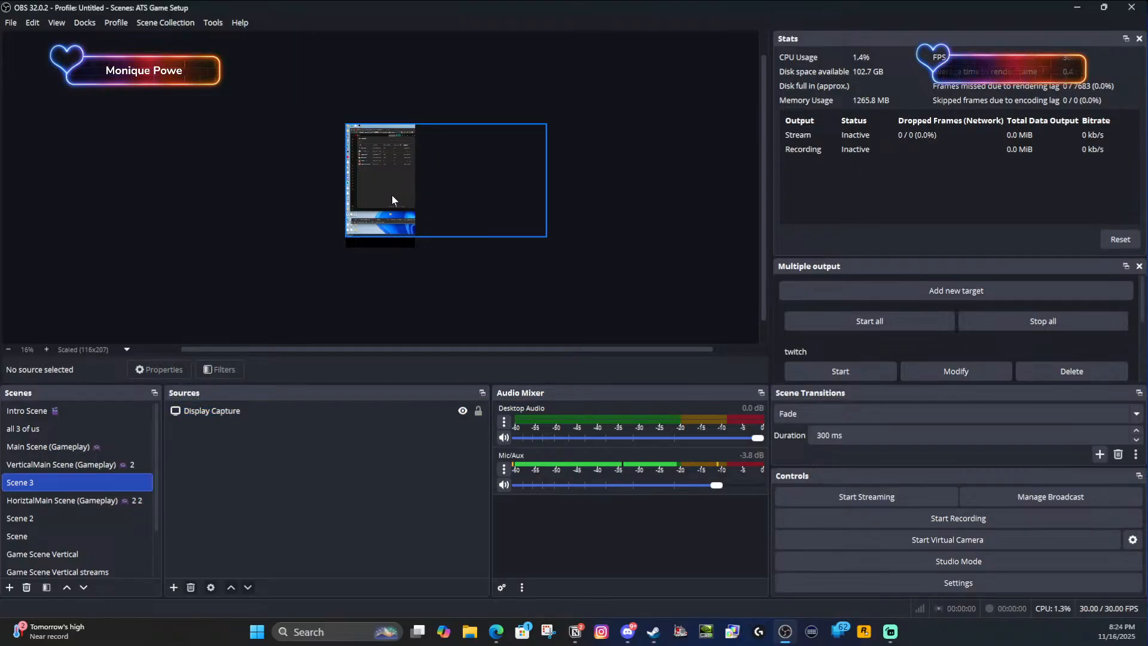
- Set both the base canvas resolution and the output resolution to 1920x1080 in the video settings
click(963, 583)
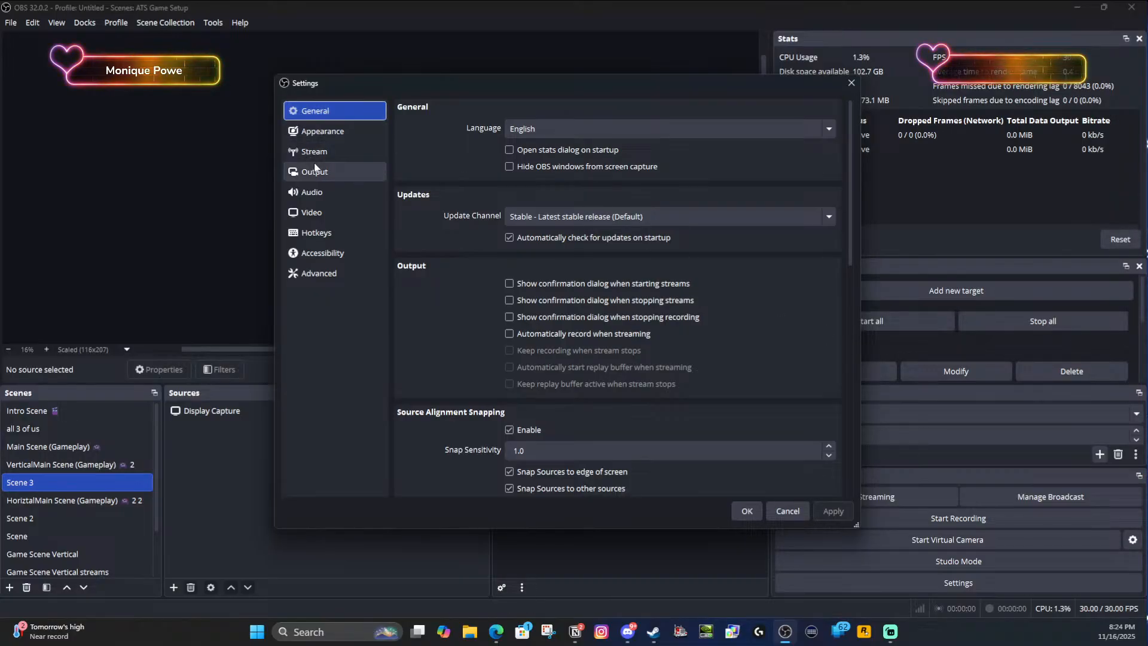
click(315, 212)
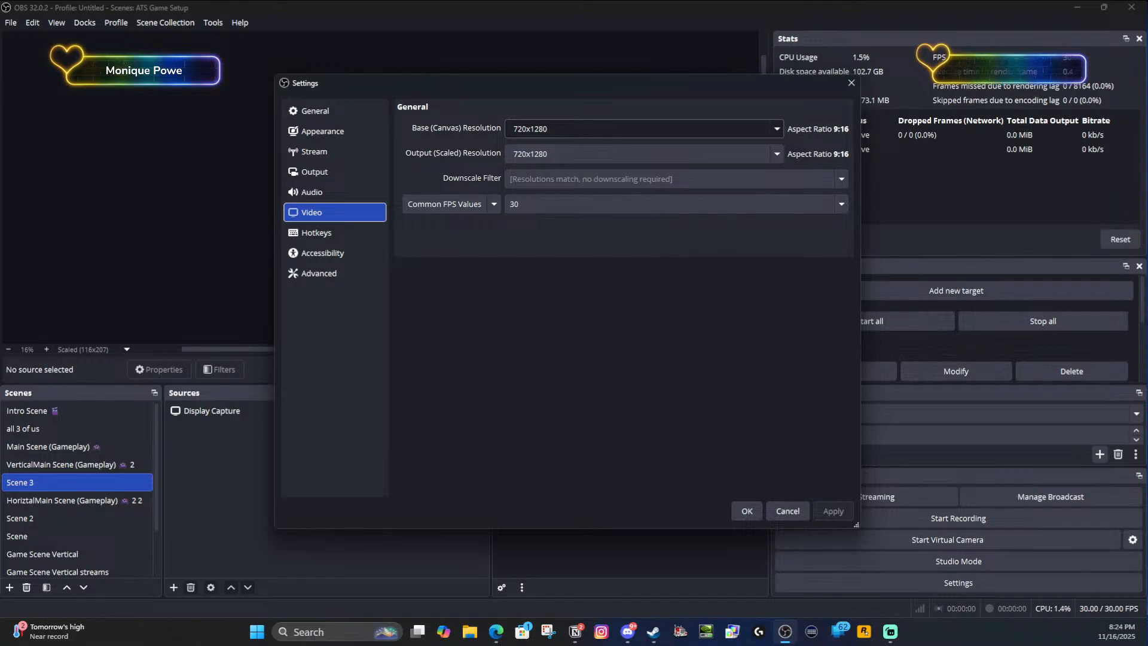
click(543, 128)
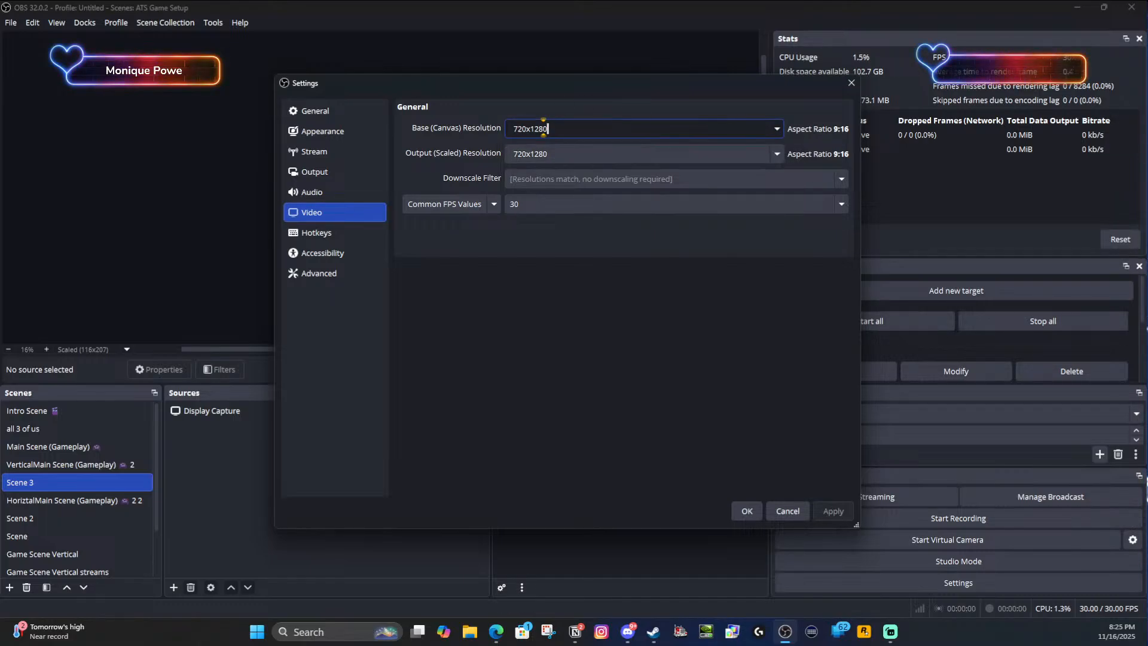
click(776, 129)
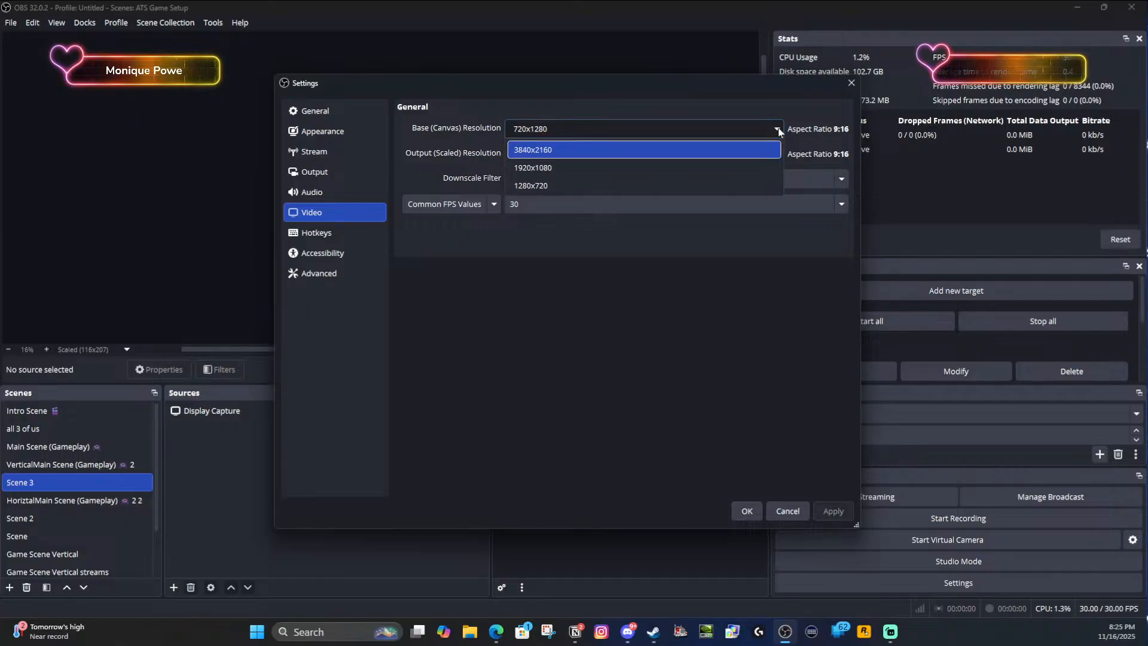
click(532, 168)
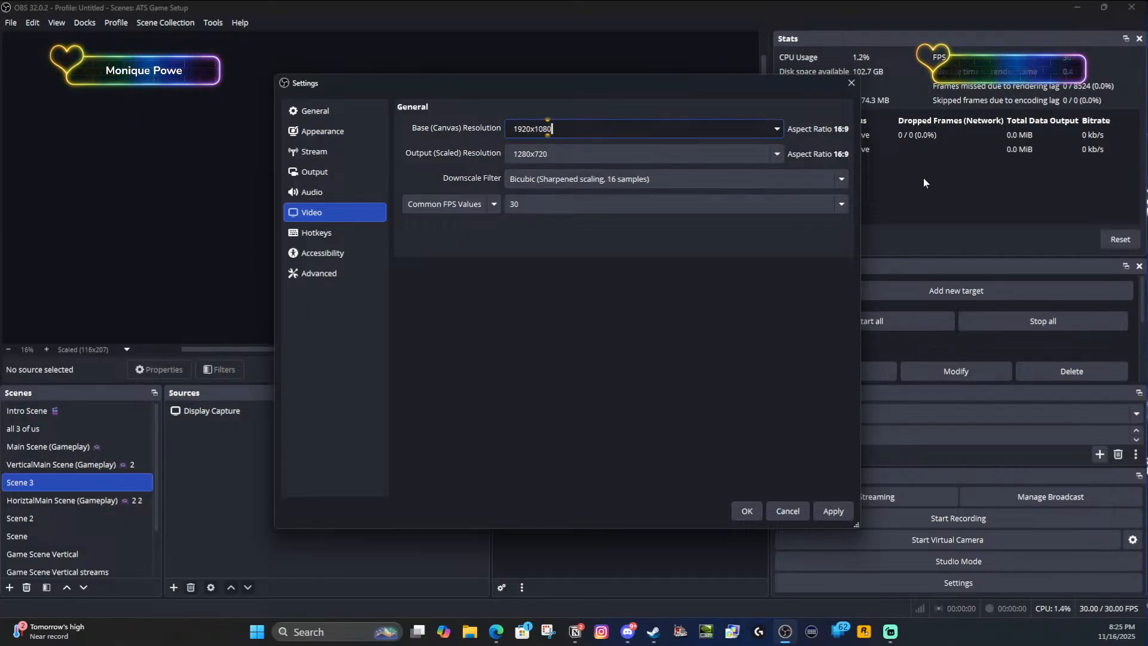
click(776, 156)
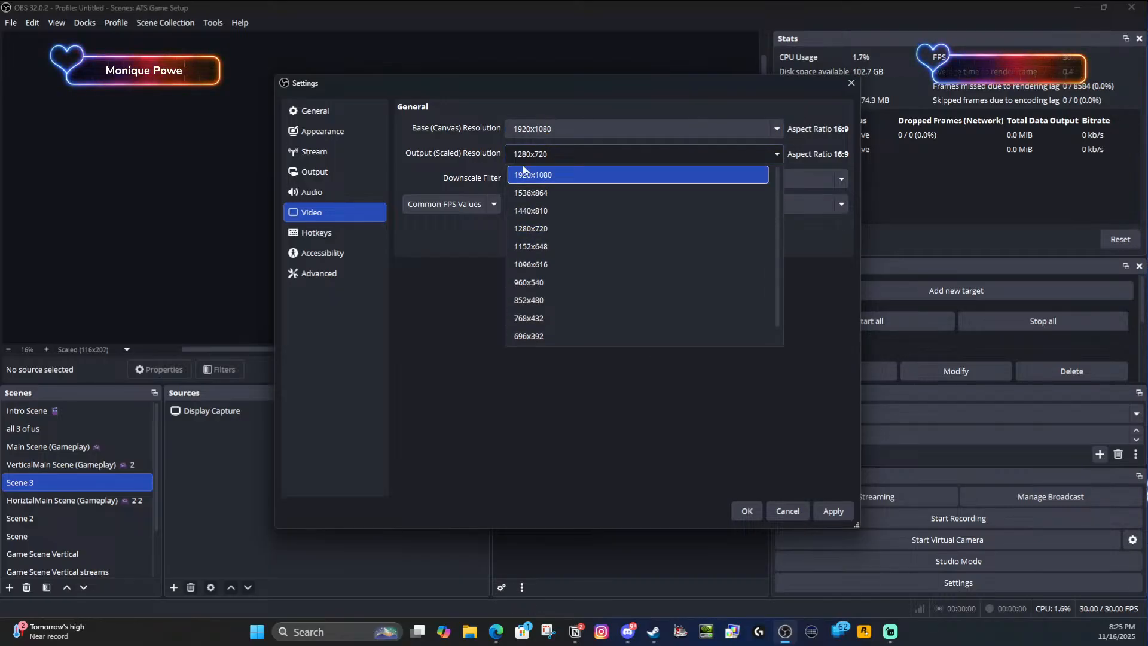
click(571, 176)
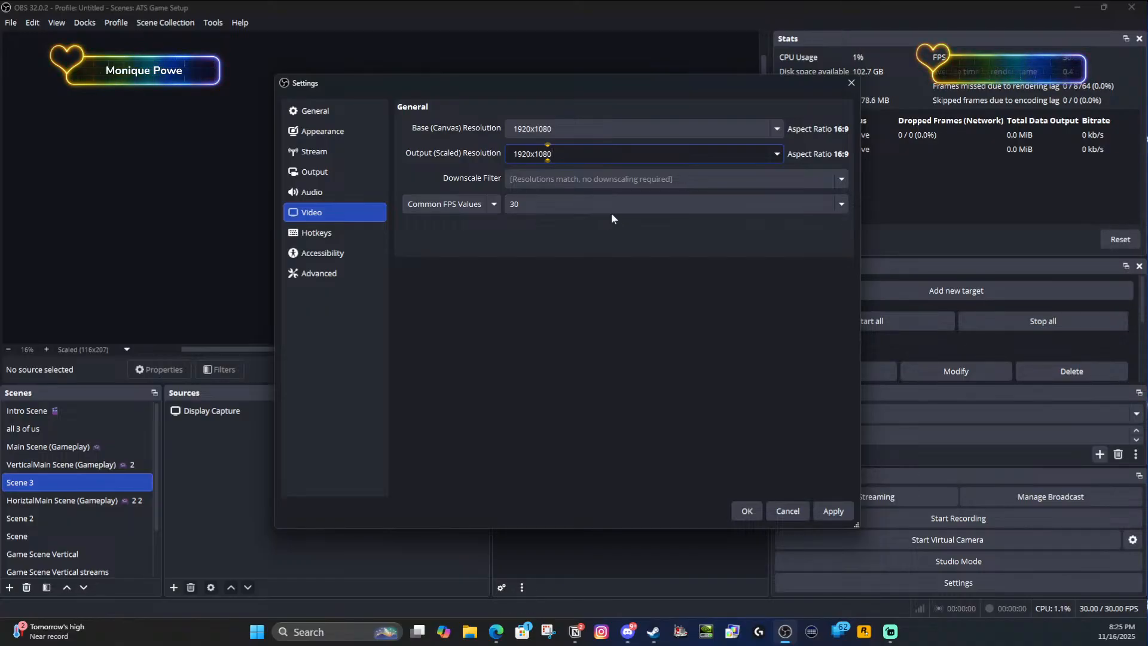
- Set the common FPS value to 60 and apply the video settings
click(810, 204)
click(622, 388)
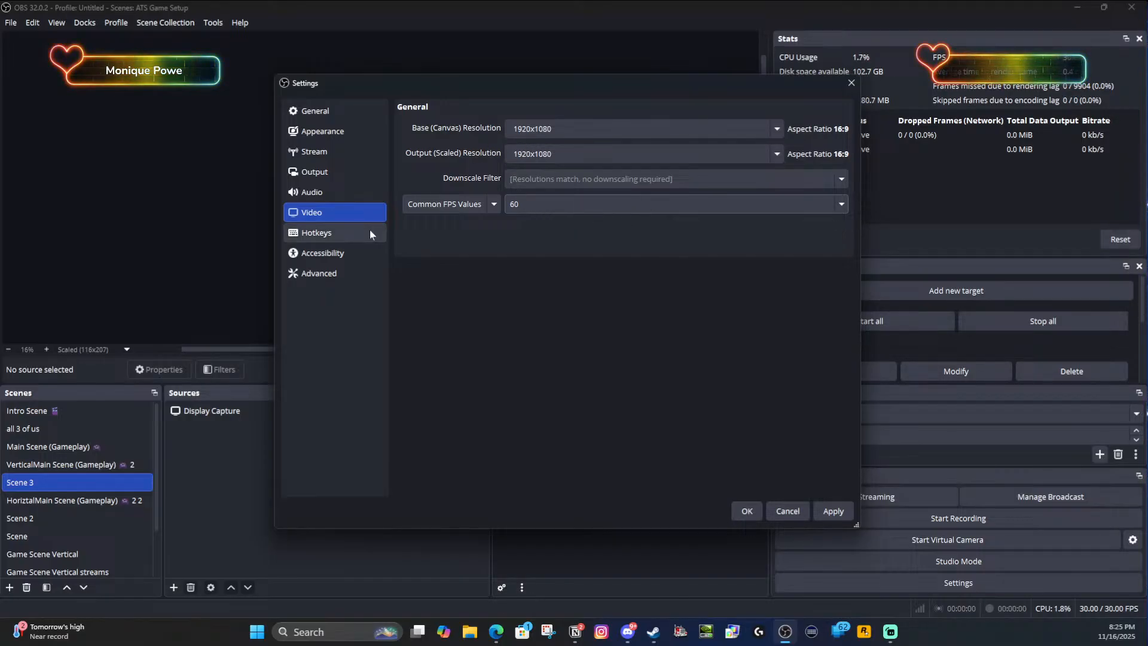
click(841, 512)
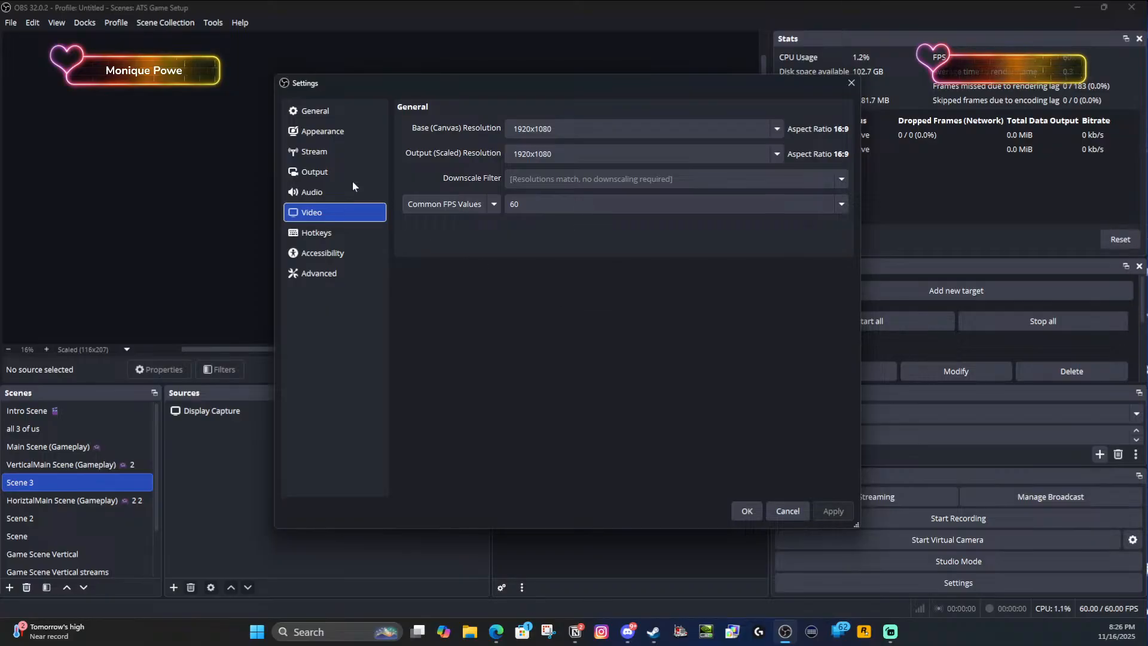
- Change the streaming output's rescale resolution to 1920x1080 and apply the output settings
click(314, 173)
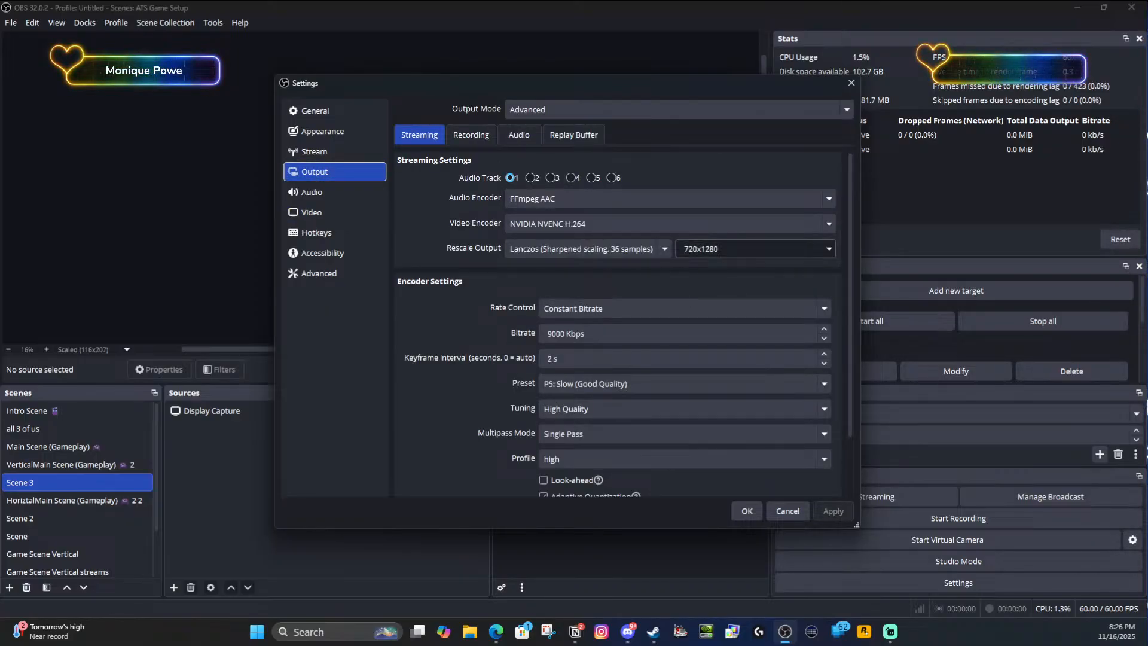
click(831, 248)
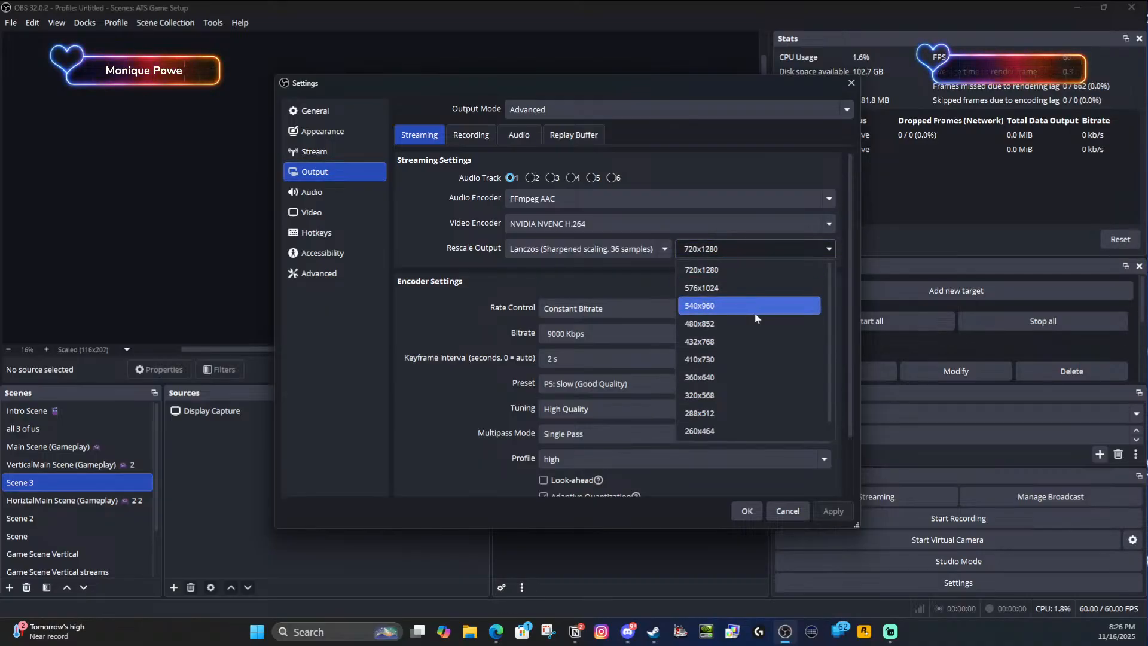
click(693, 249)
double_click(694, 249)
drag(690, 248, 685, 249)
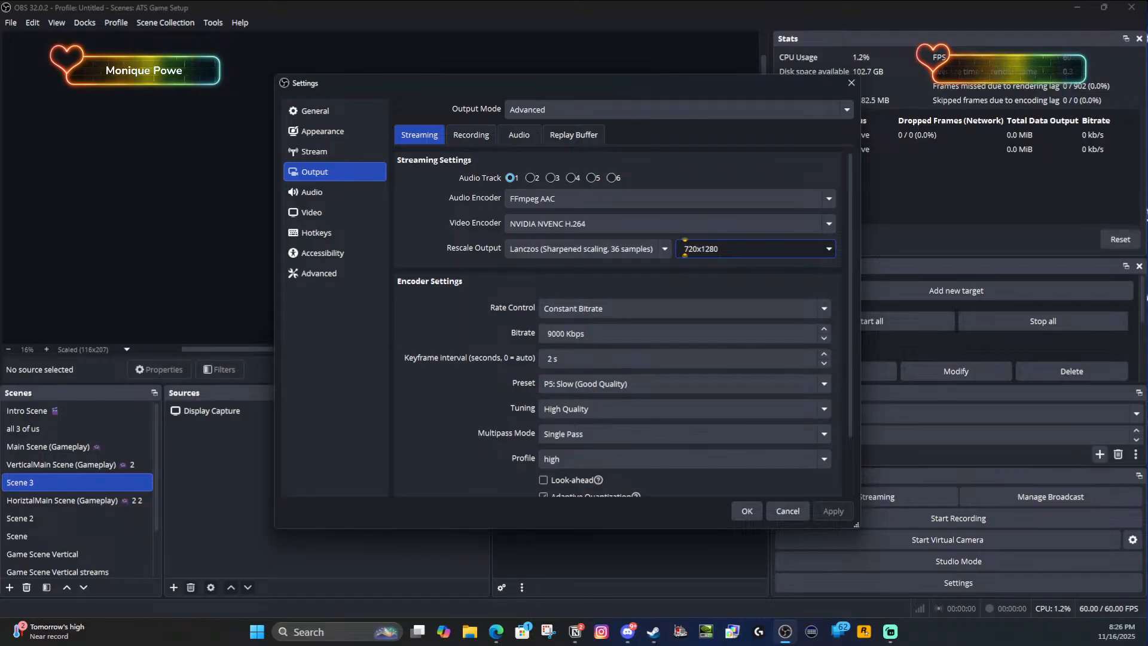
text(19)
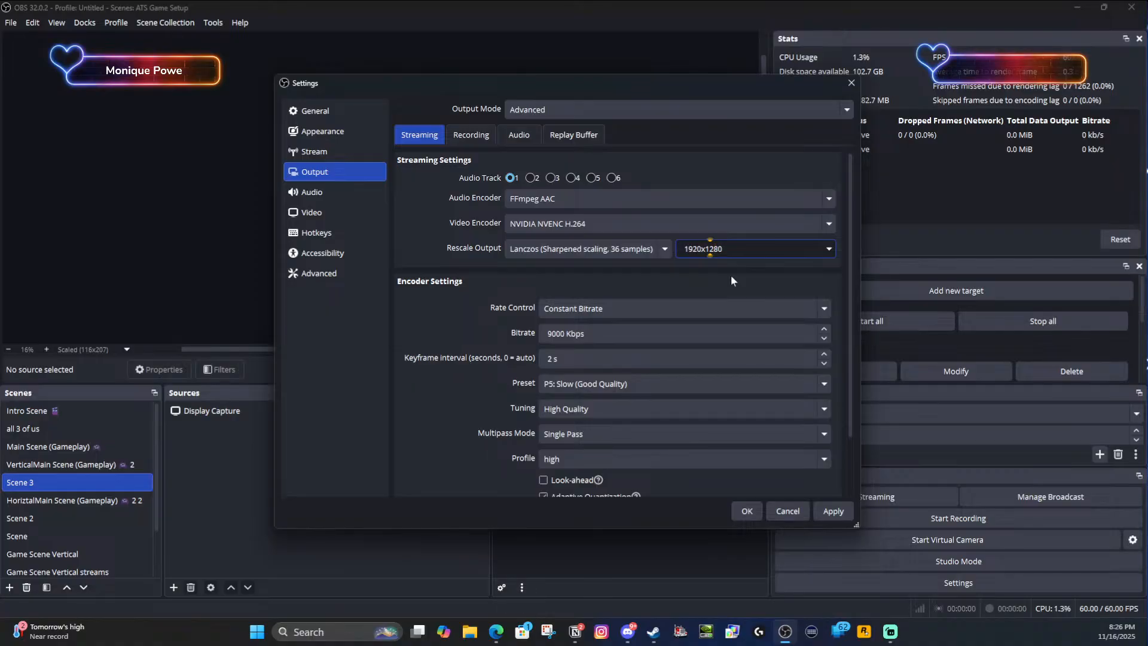
key(BackSpace)
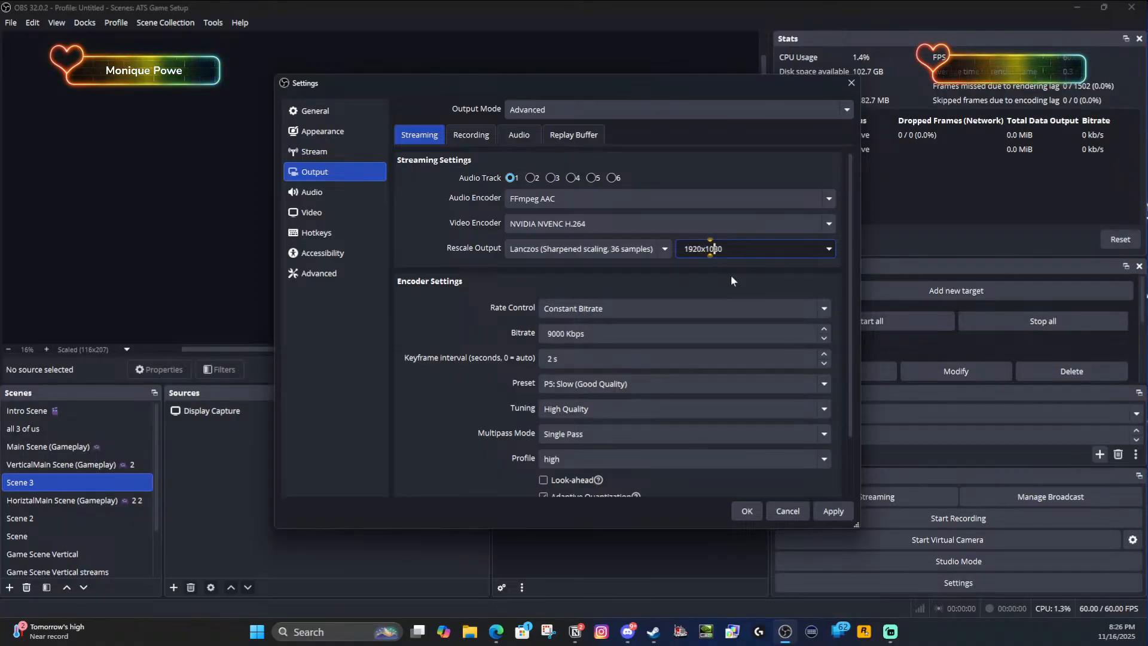
text(10)
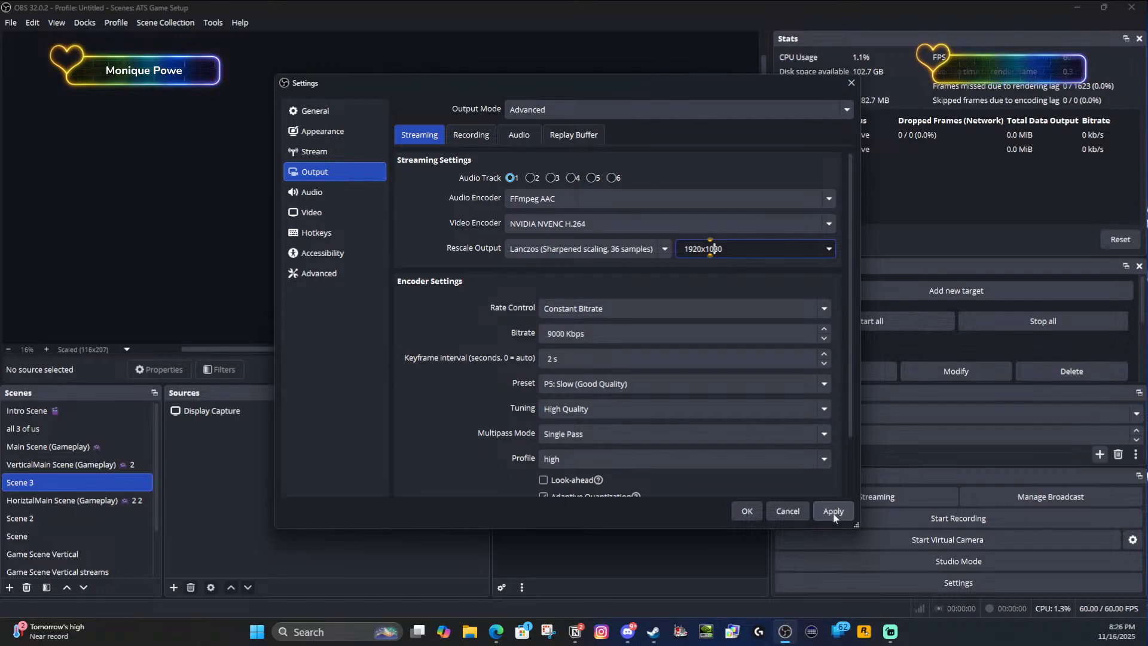
click(834, 512)
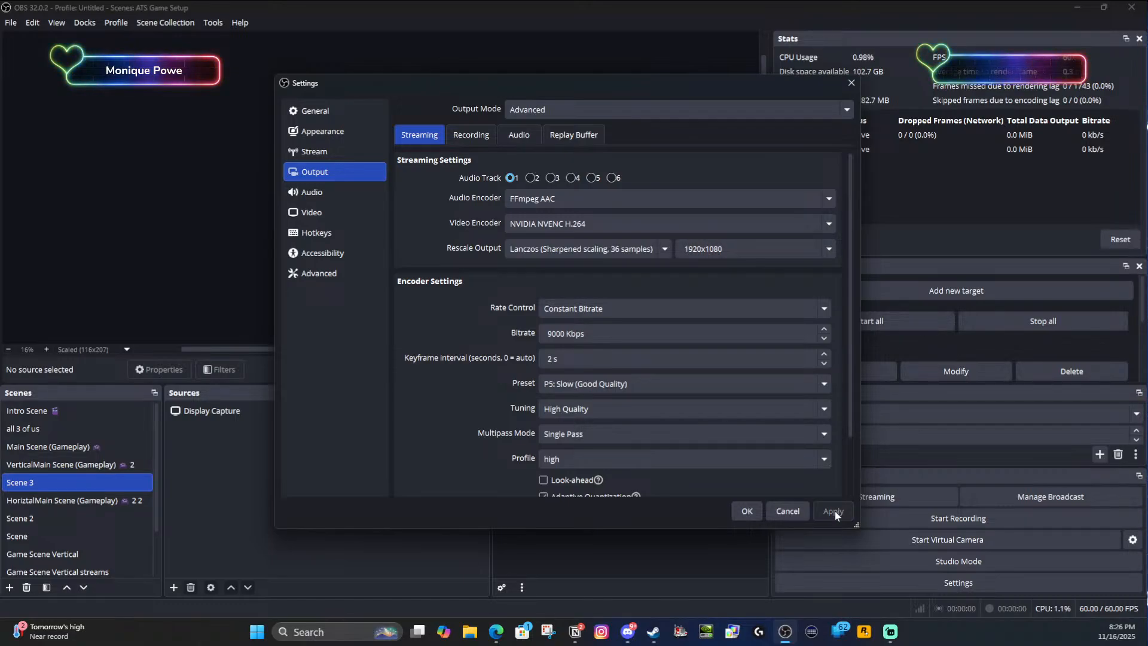
scroll(682, 431, down, 1)
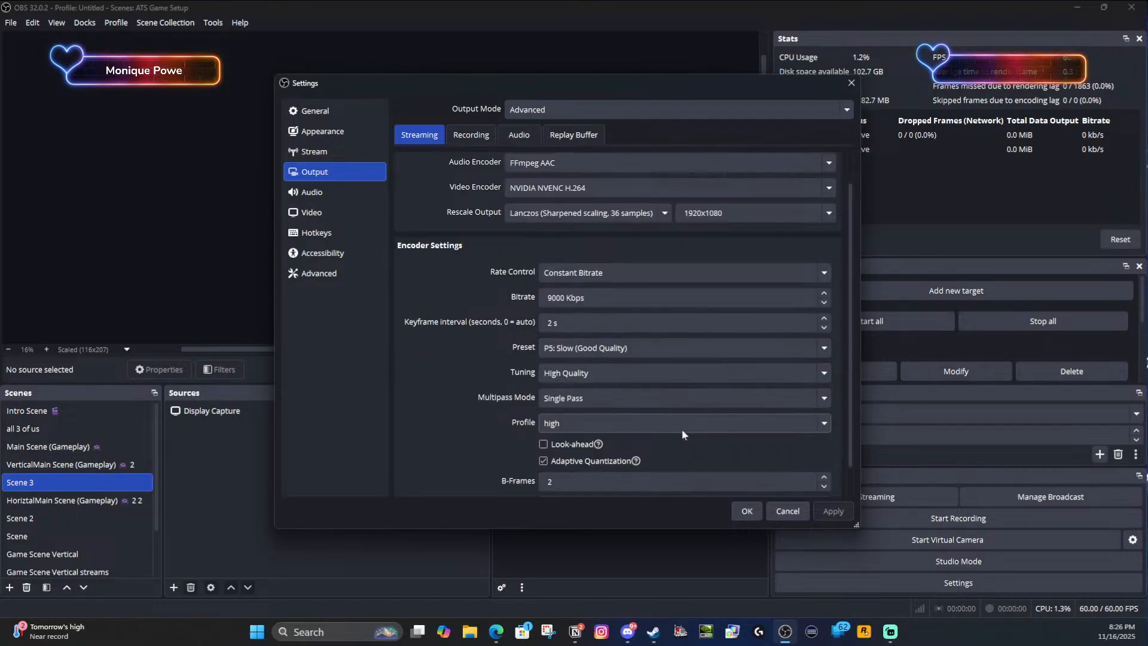
click(712, 328)
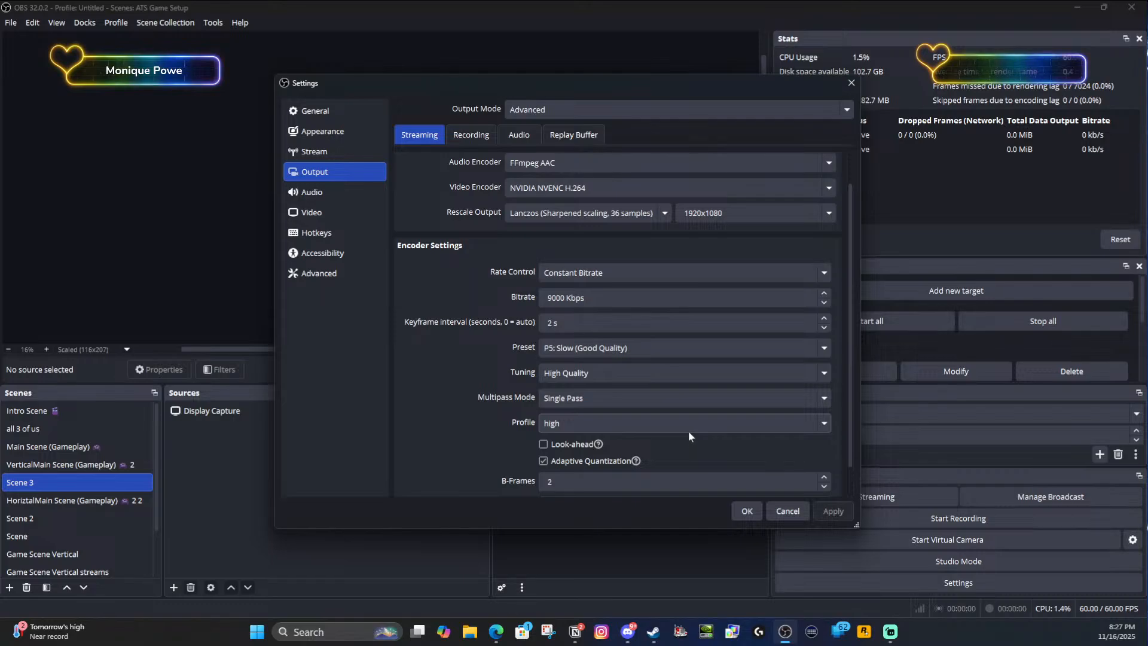
- Review the stream settings and the list of available streaming services, keep YouTube - RTMPS as the service, and close the settings
click(476, 138)
click(426, 132)
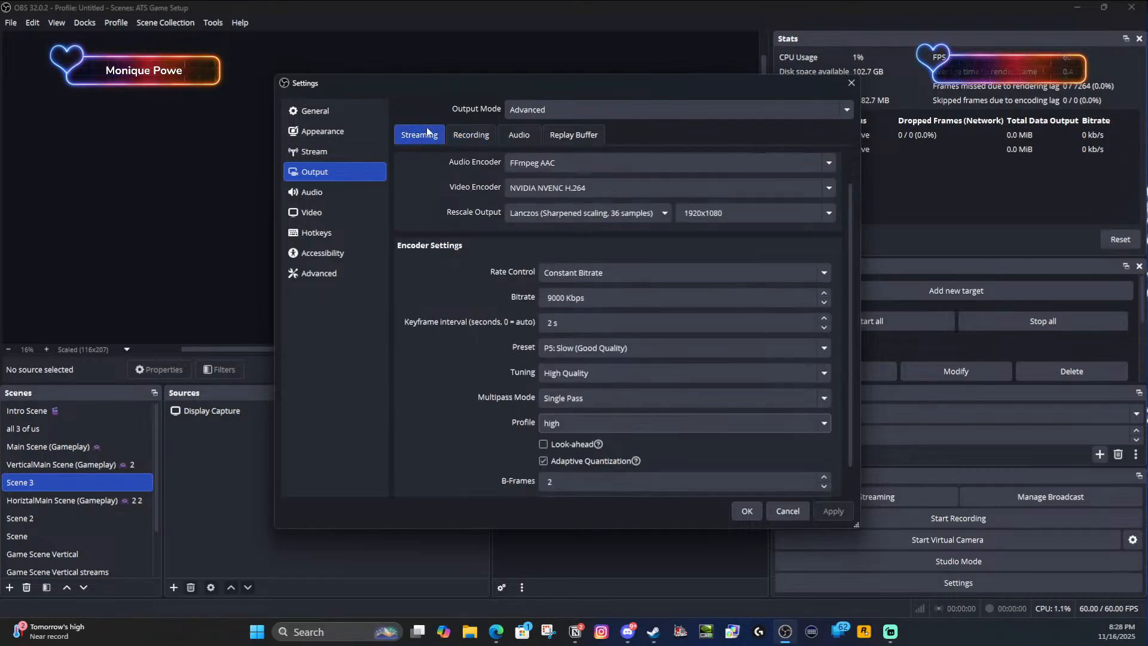
click(320, 154)
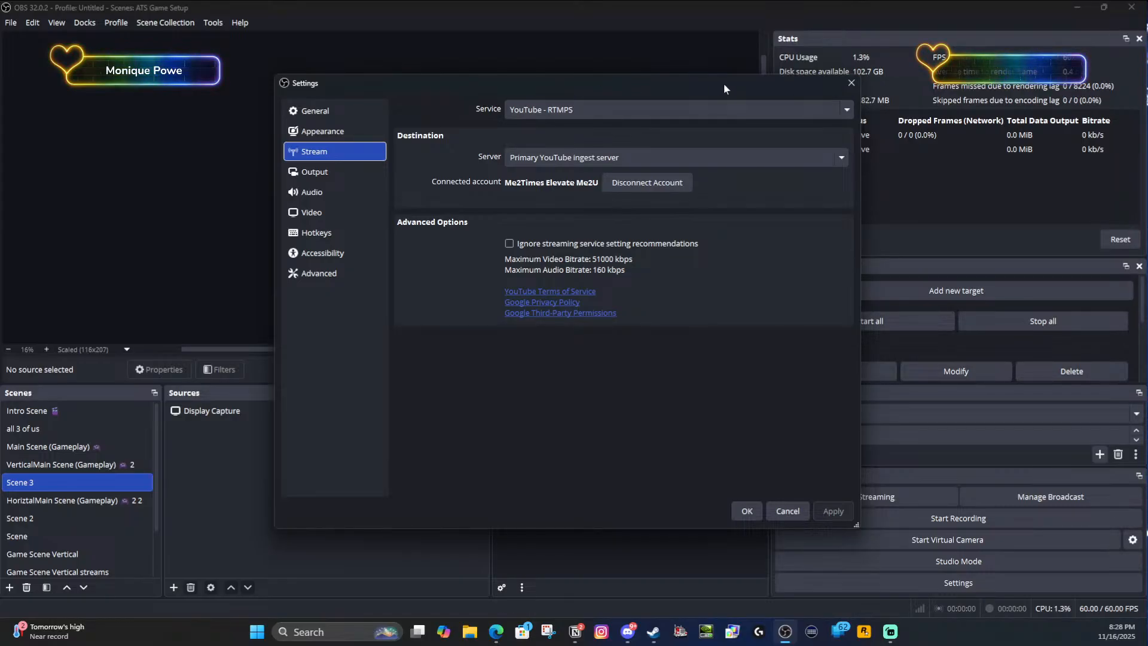
drag(724, 84, 514, 75)
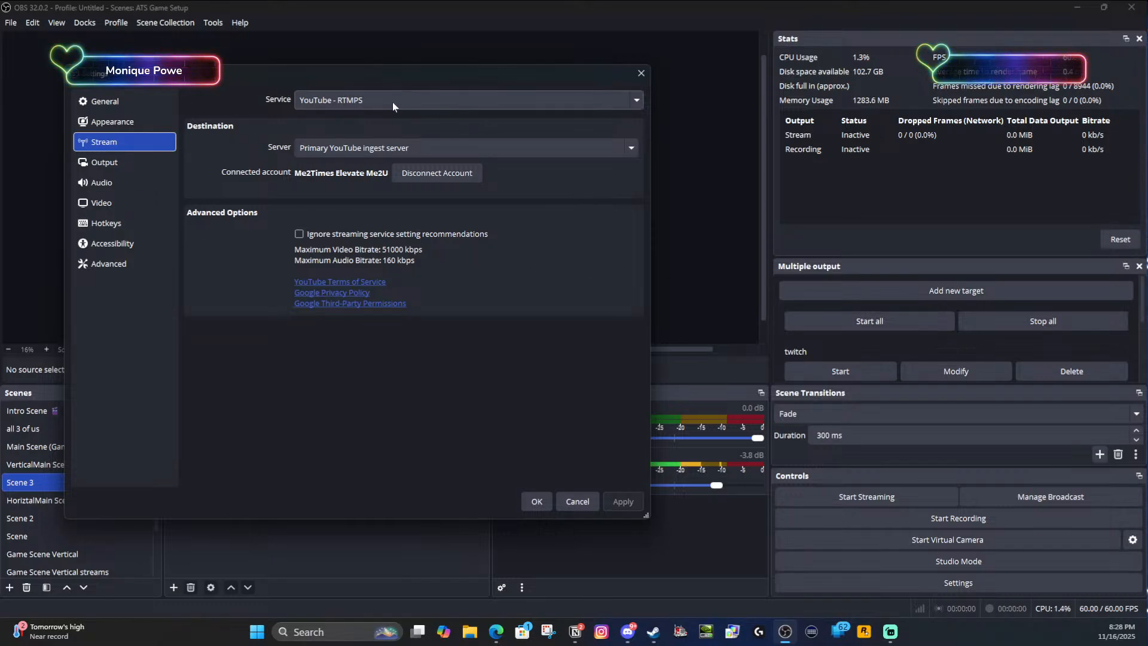
click(455, 103)
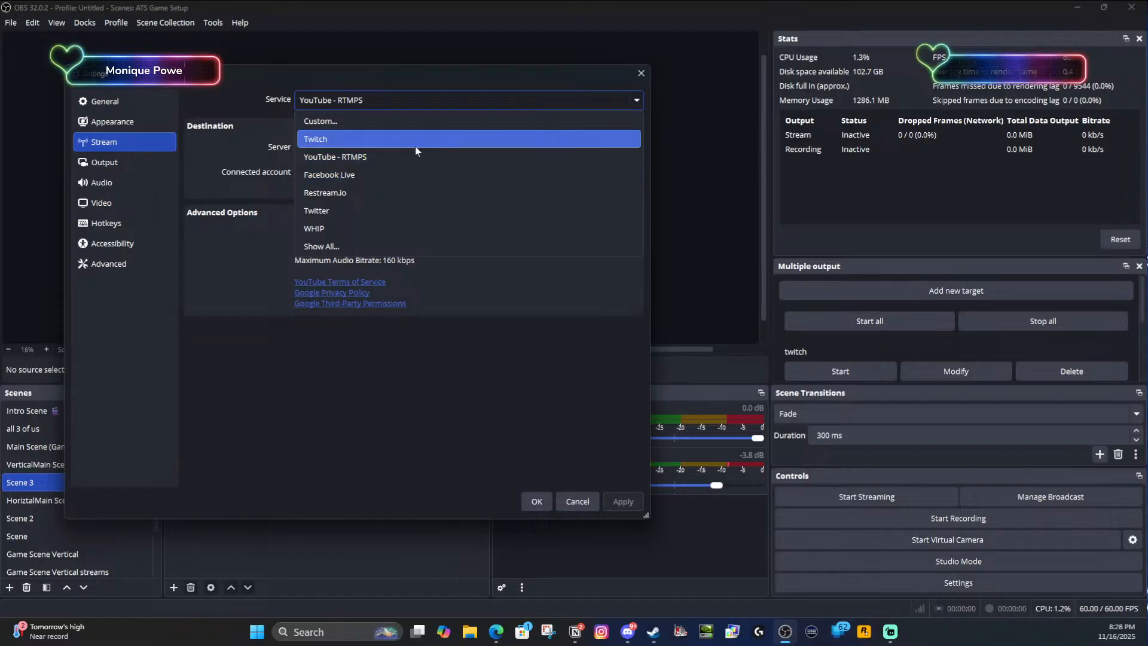
click(324, 383)
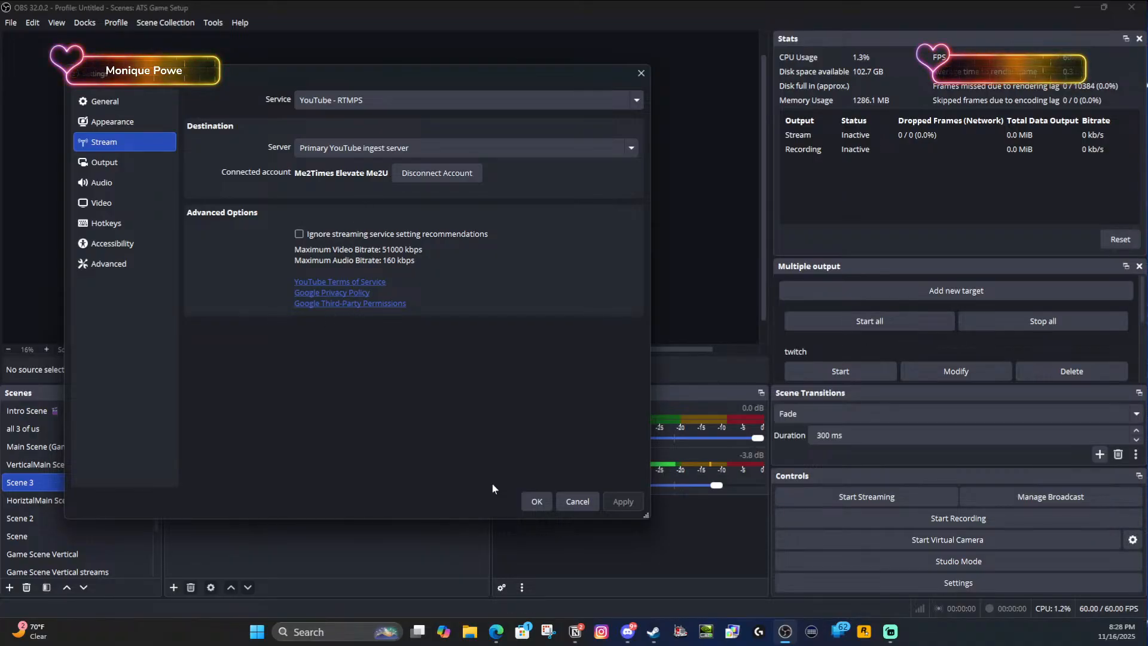
click(535, 501)
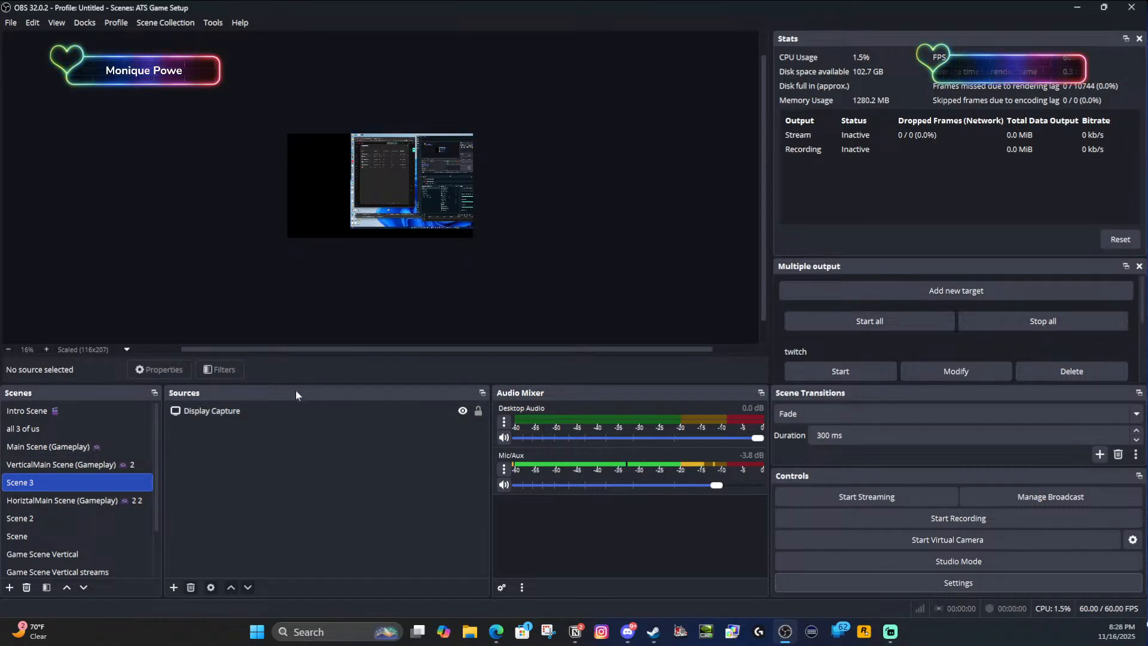
- Move the Display Capture source inside the canvas, about 135 px from its left edge and 102 px above its lower edge
click(422, 210)
click(432, 249)
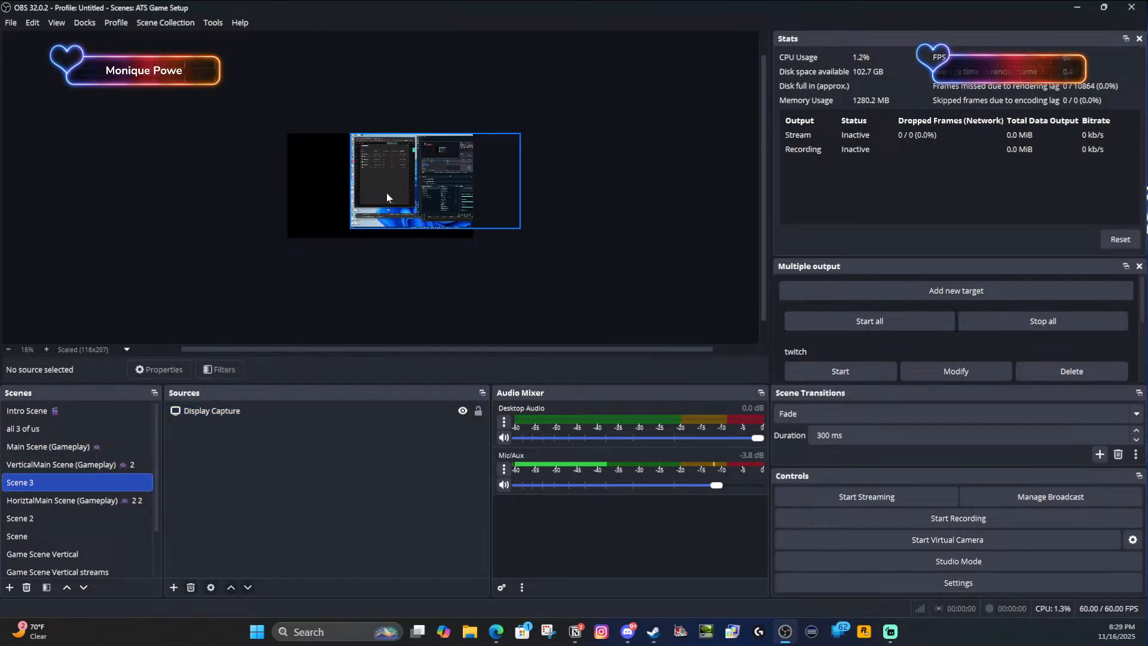
drag(389, 189, 338, 189)
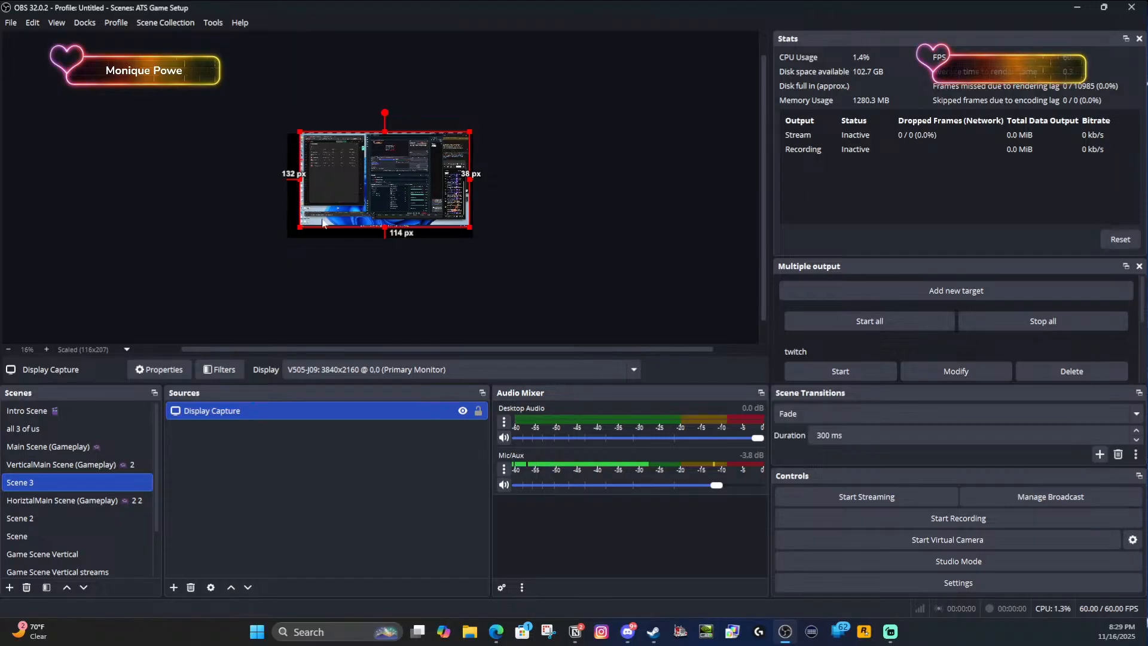
click(46, 349)
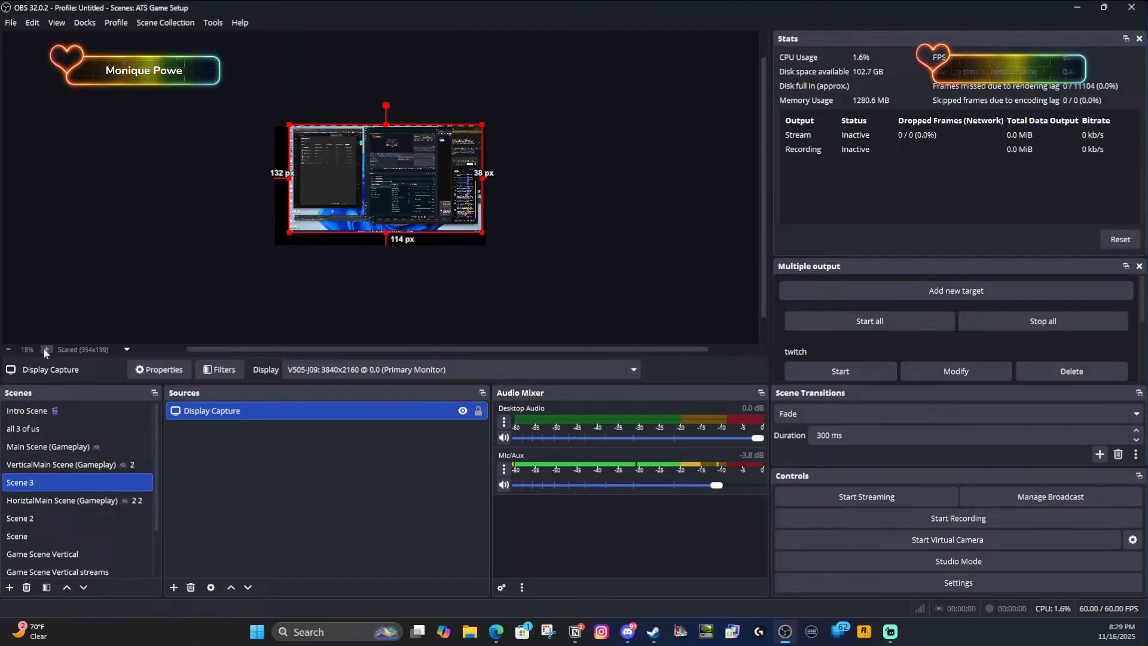
click(46, 349)
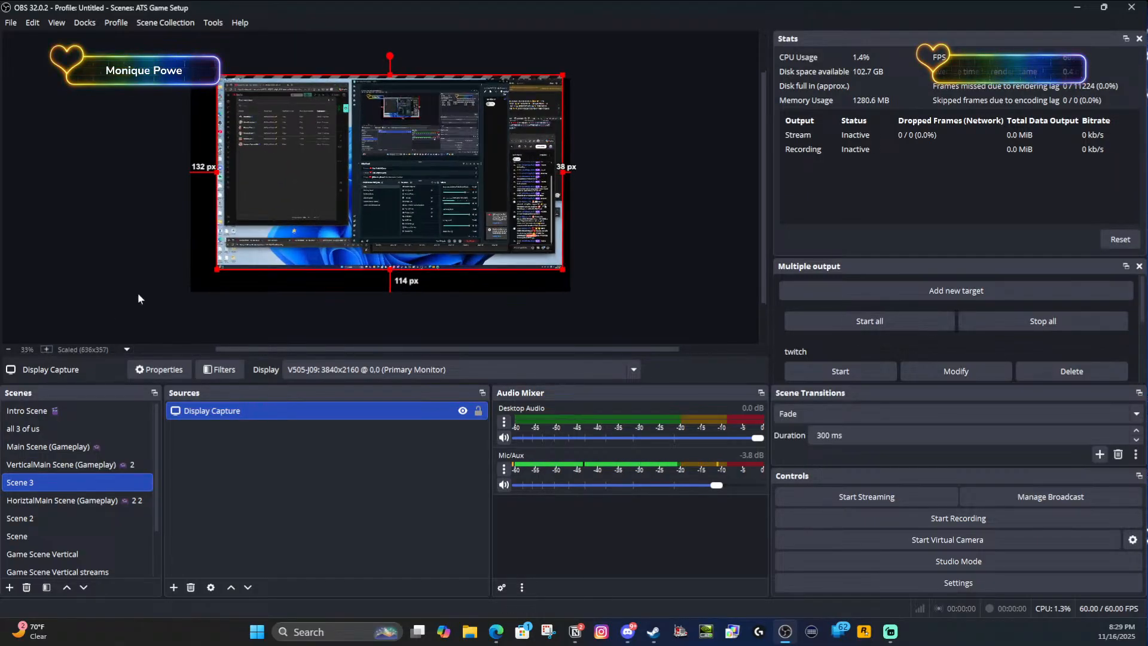
drag(340, 166, 341, 168)
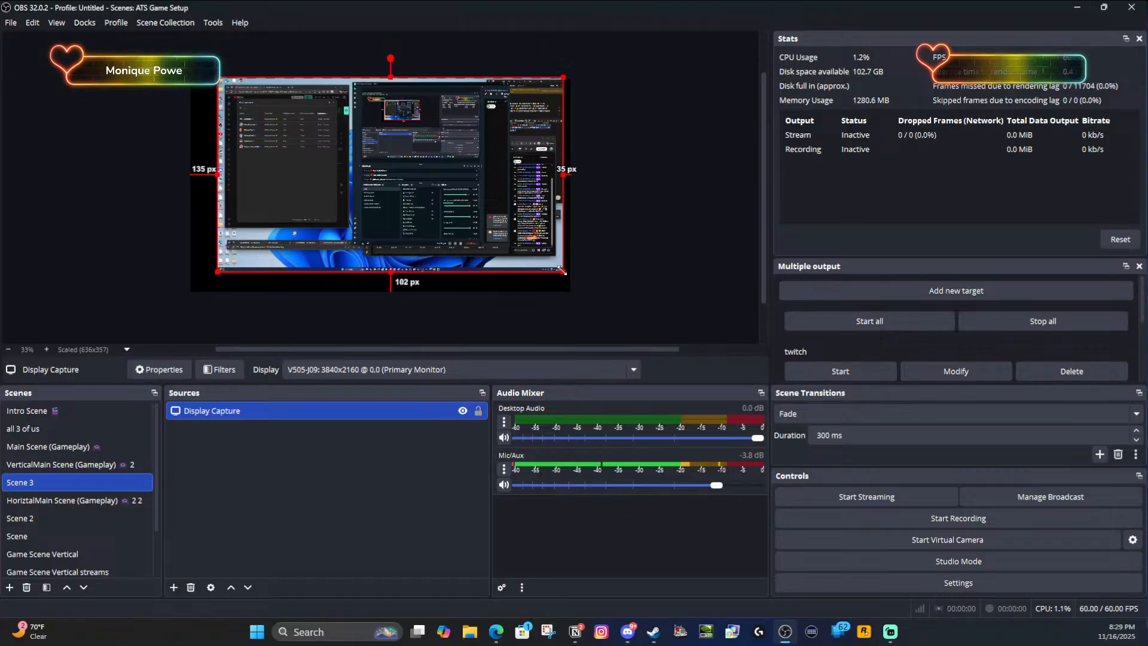
- Enlarge the Display Capture proportionally until it meets the canvas's right edge and ends about 81 px above the lower edge
drag(562, 271, 602, 294)
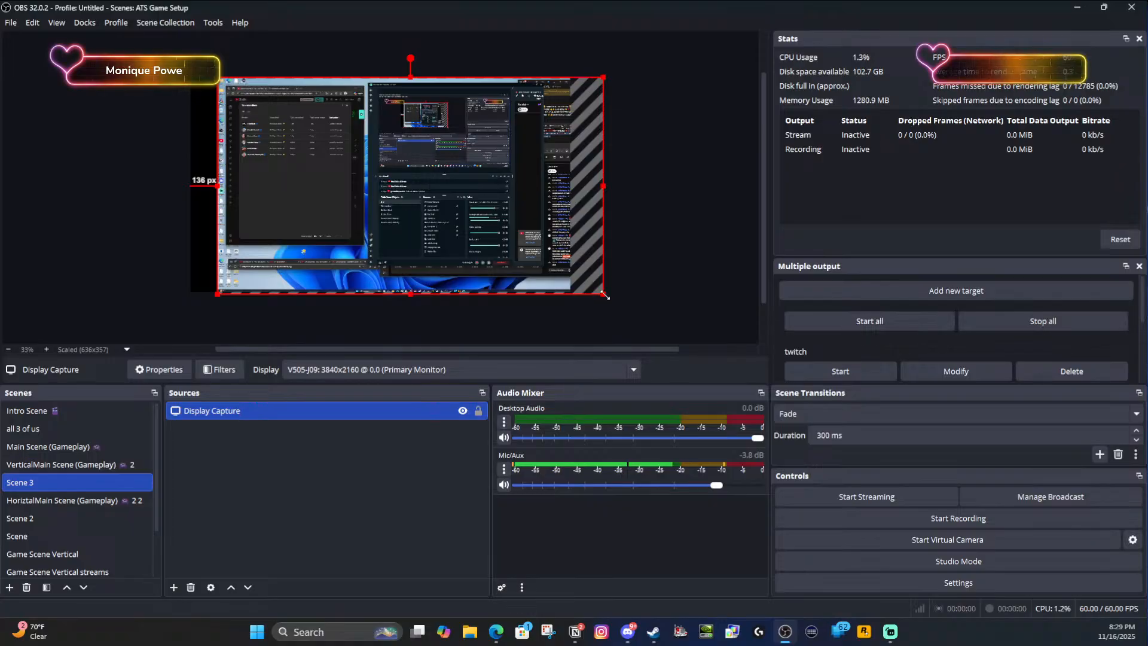
drag(604, 297, 551, 275)
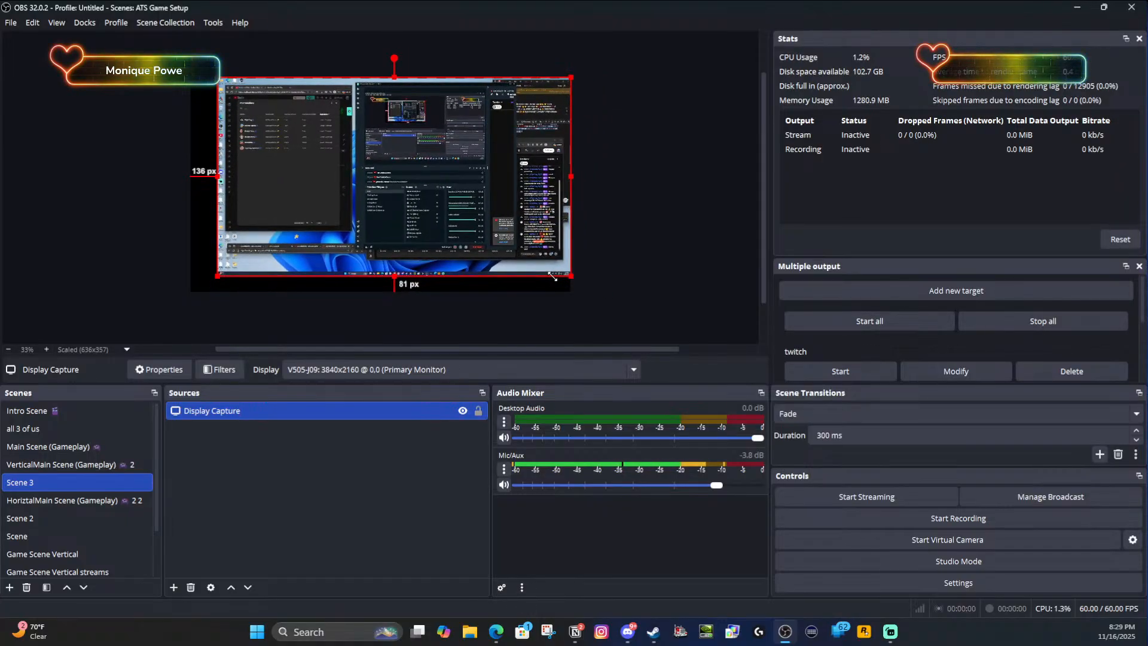
click(622, 248)
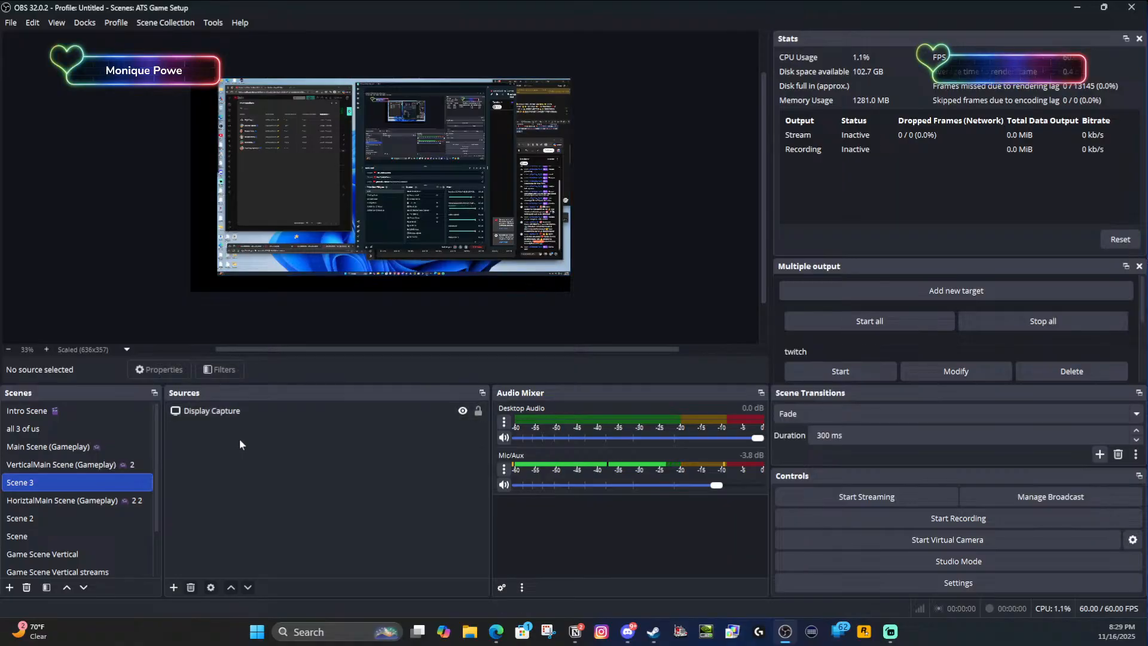
click(173, 587)
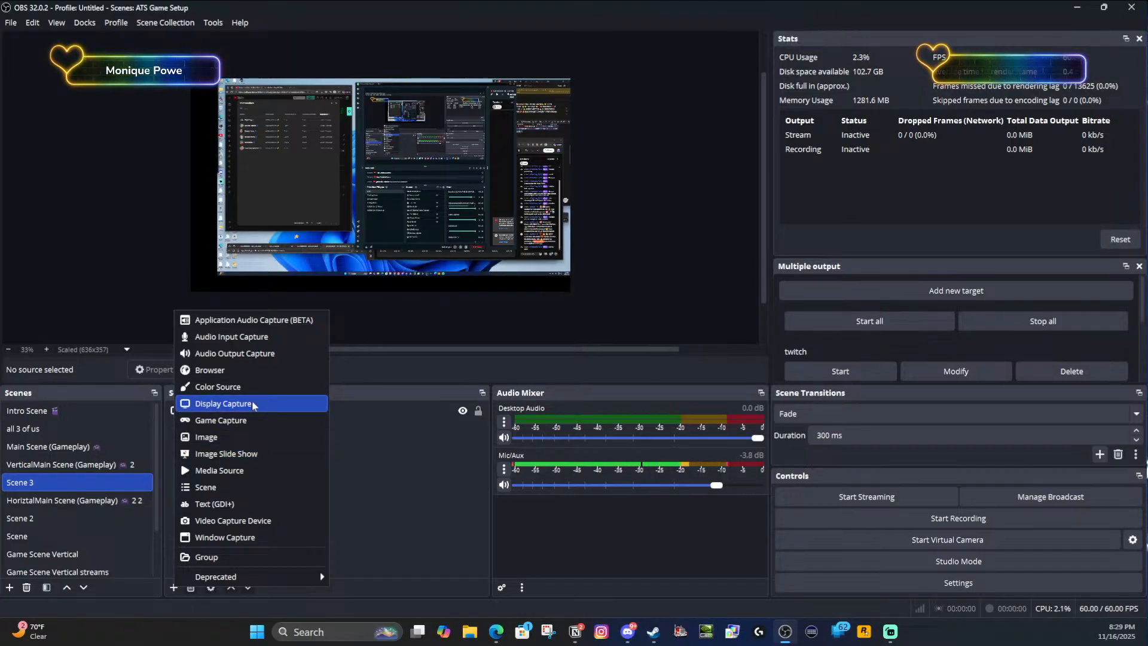
click(265, 469)
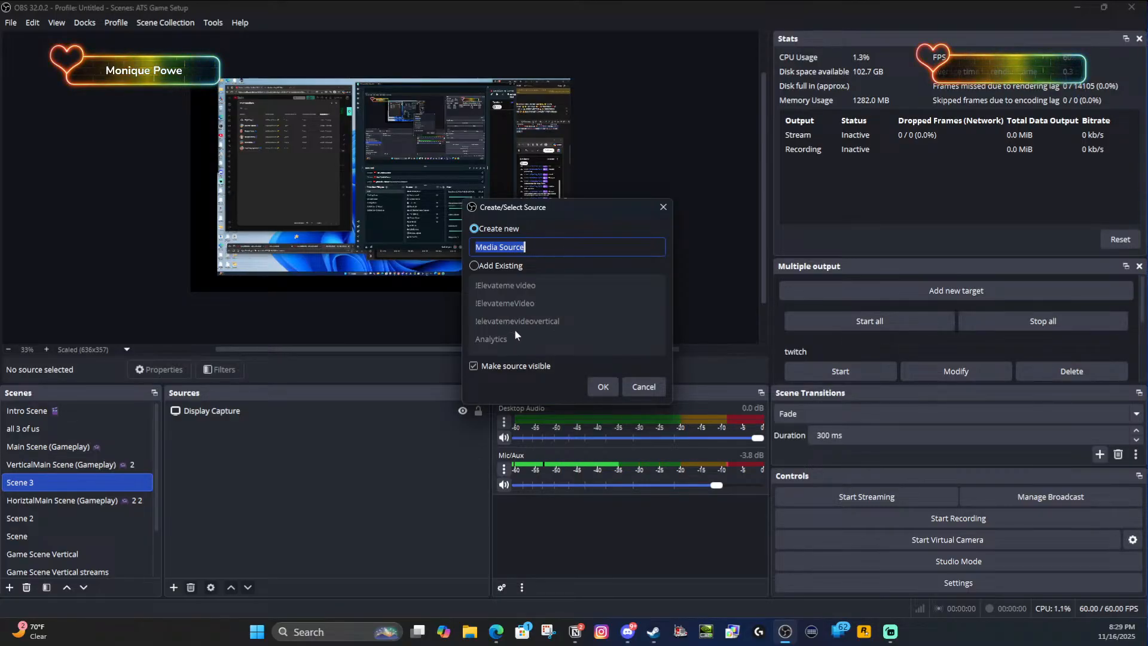
click(663, 207)
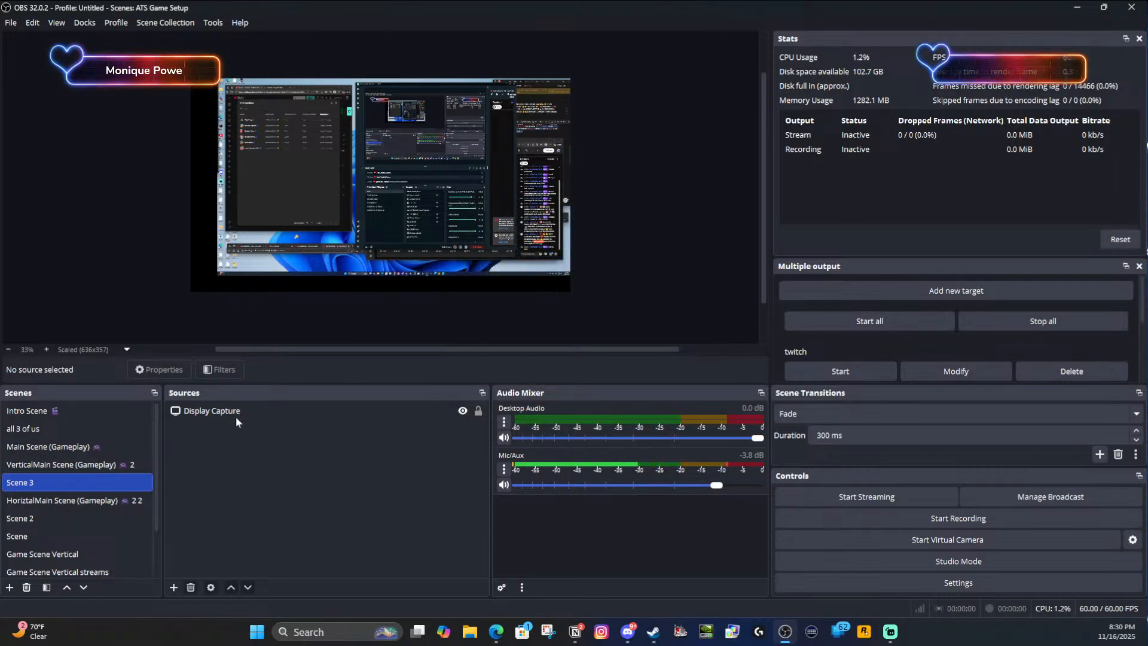
- Add the existing media source Overlay to Scene 3 and keep it visible
click(173, 587)
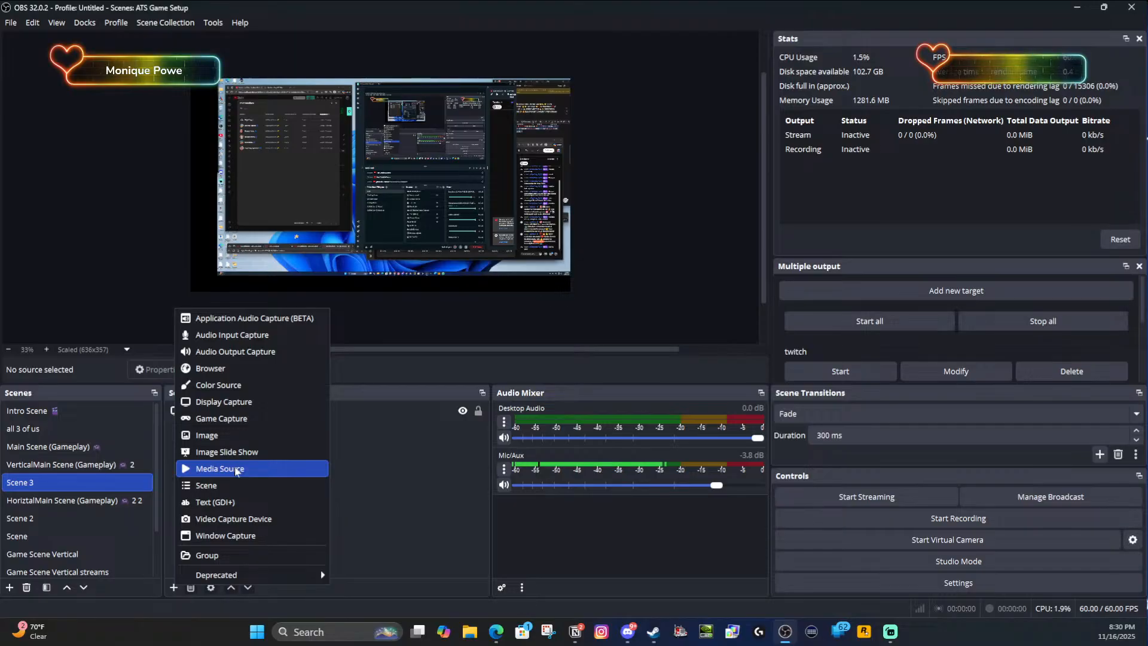
click(253, 470)
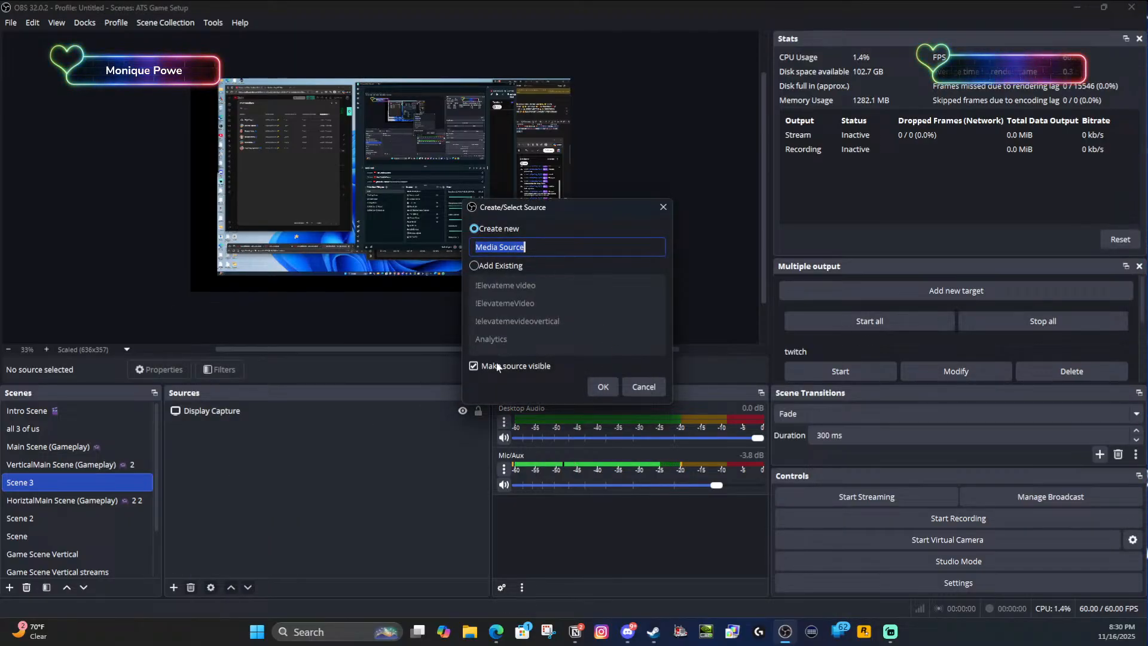
click(487, 264)
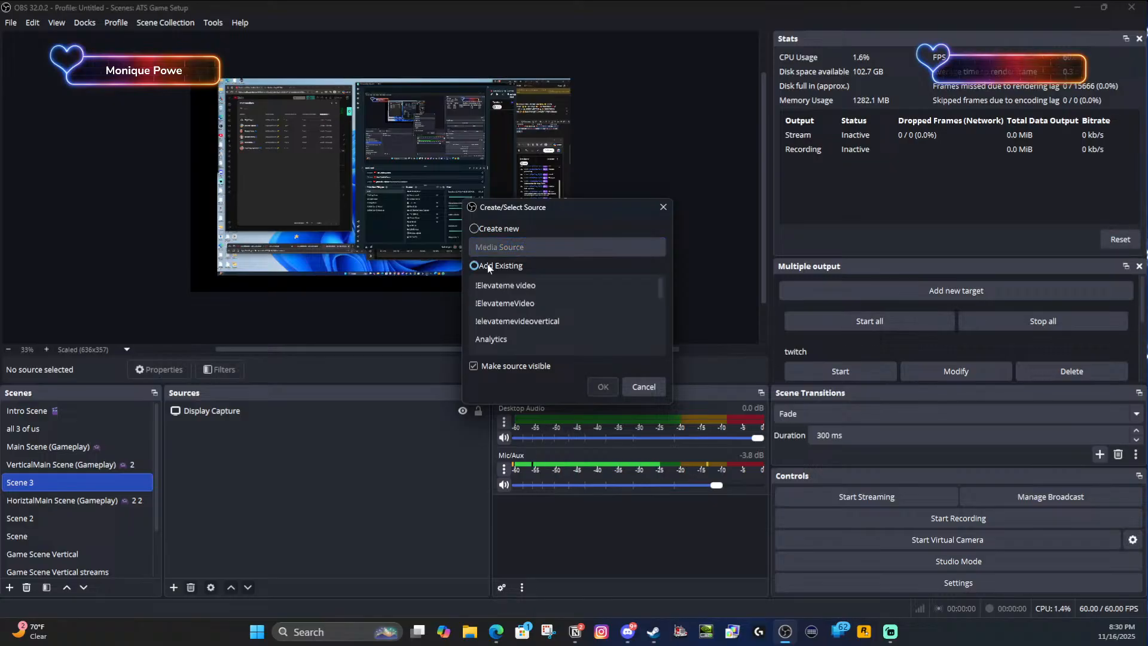
scroll(514, 311, down, 3)
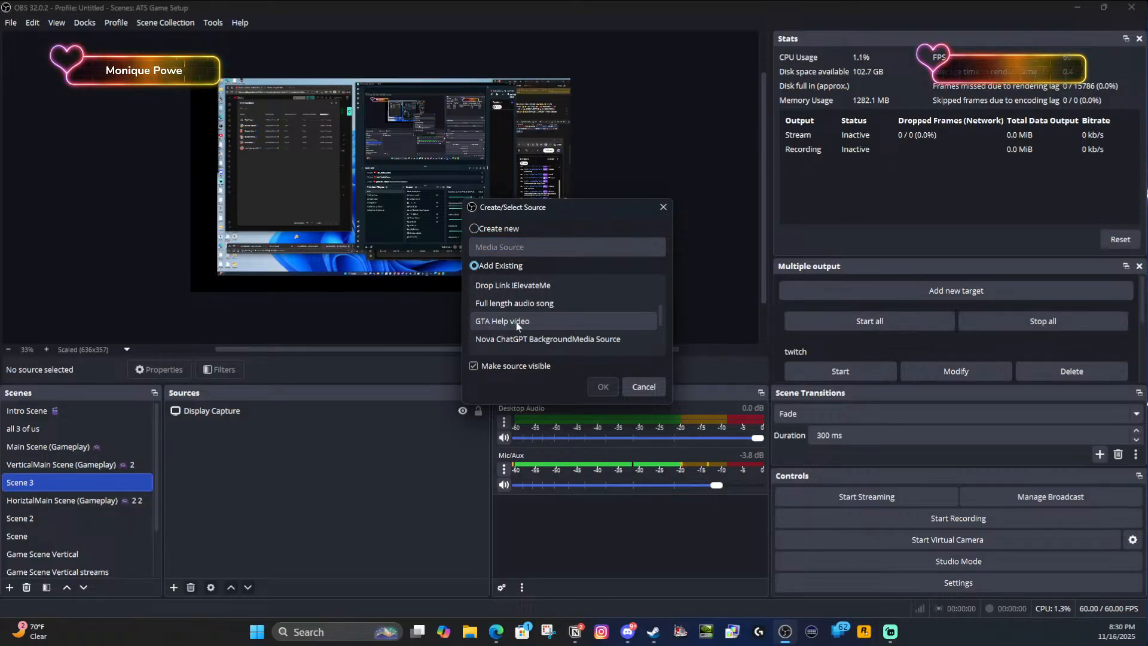
scroll(519, 322, down, 5)
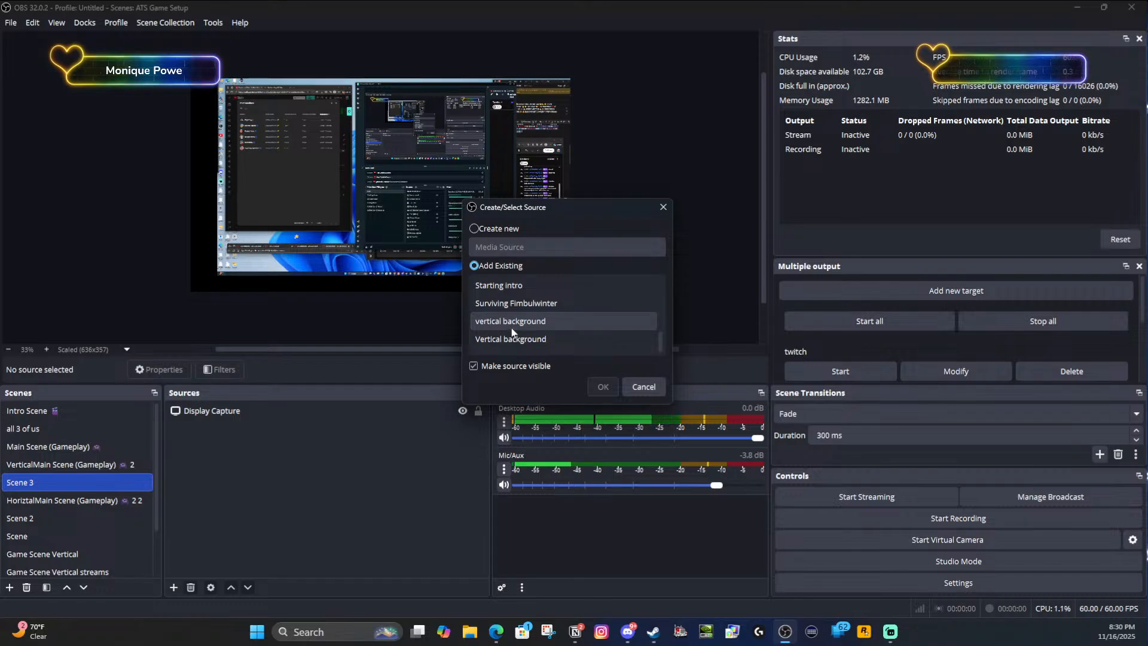
scroll(511, 328, up, 1)
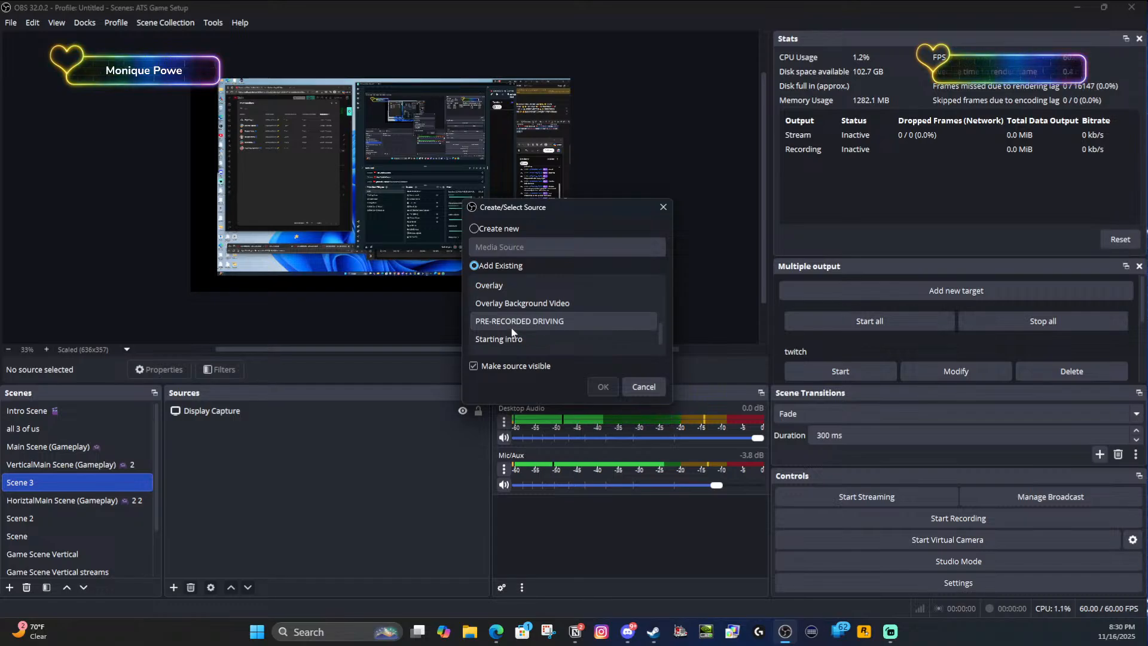
click(518, 285)
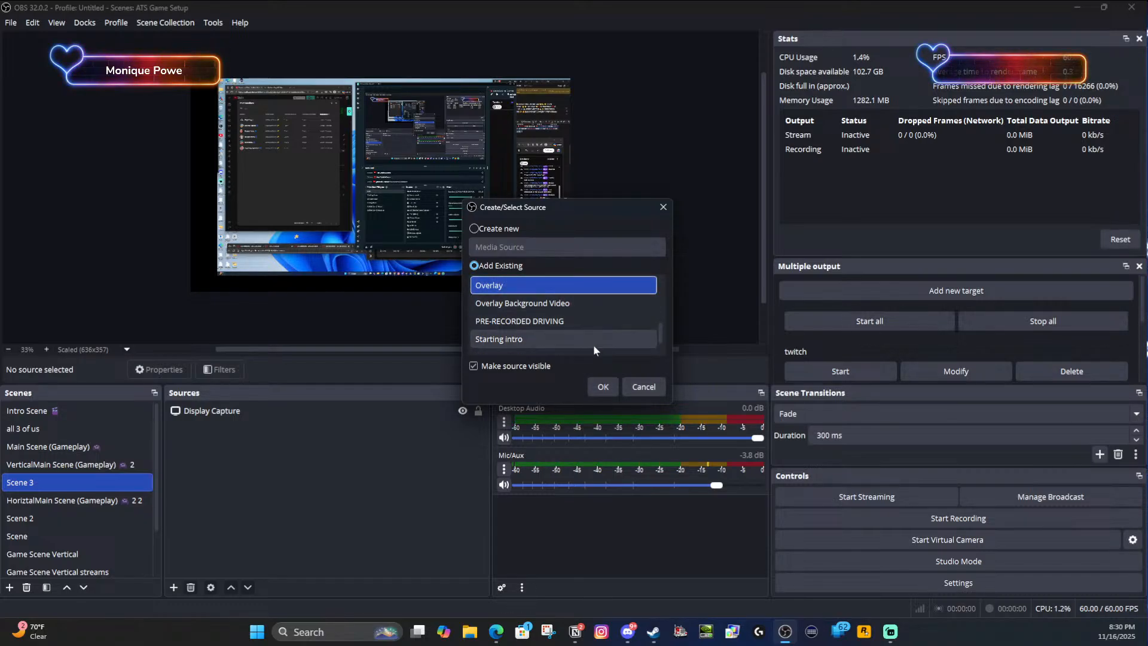
click(602, 386)
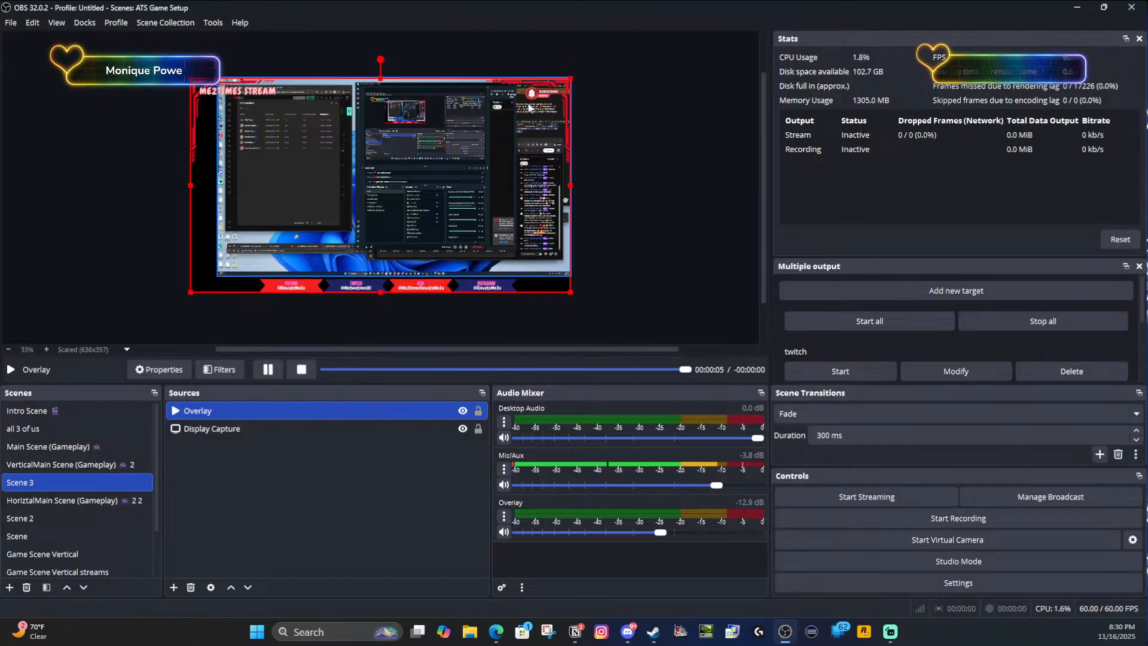
click(629, 145)
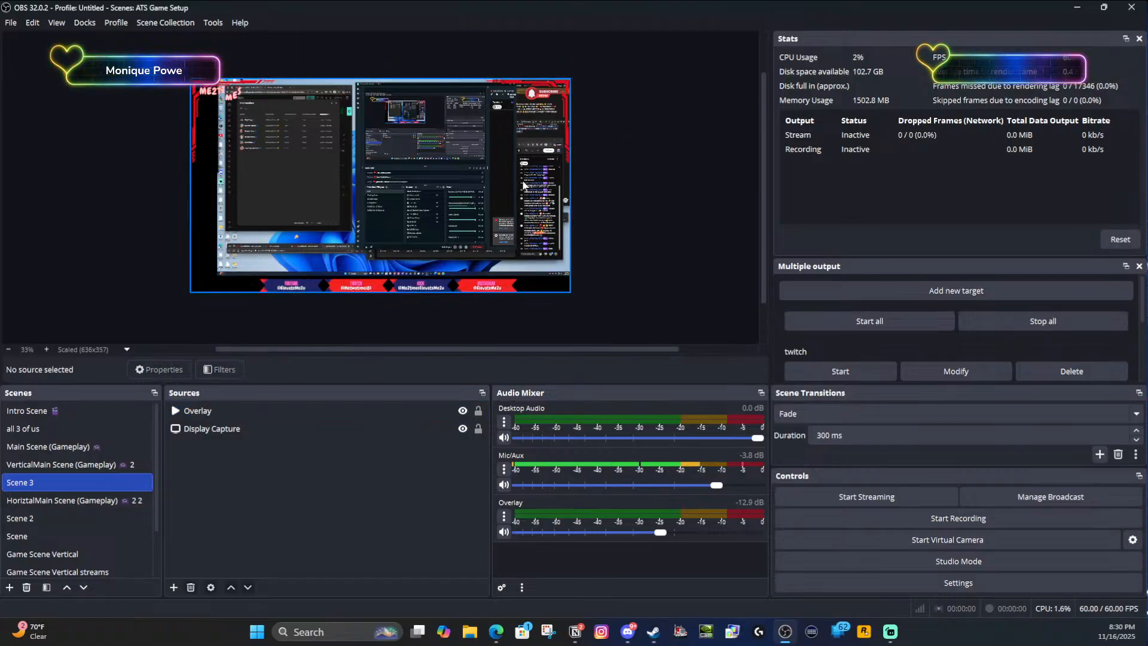
- Shrink the Overlay to match the Display Capture, about 130 px from the canvas's left edge and 82 px above its lower edge
click(459, 200)
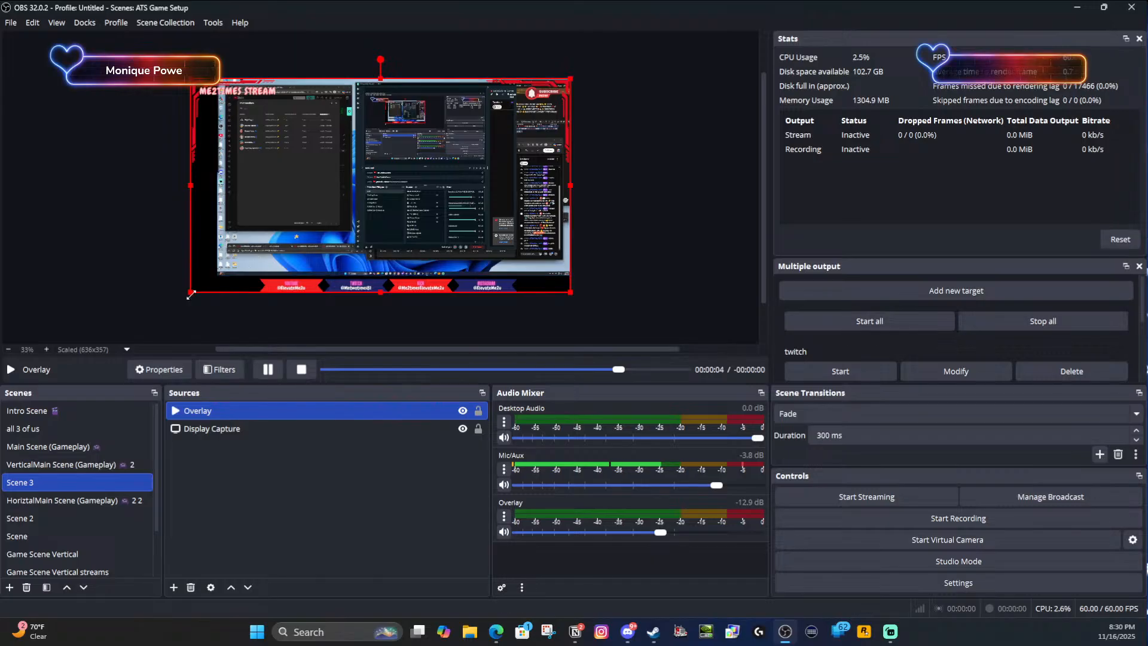
drag(191, 294, 214, 256)
drag(505, 234, 505, 233)
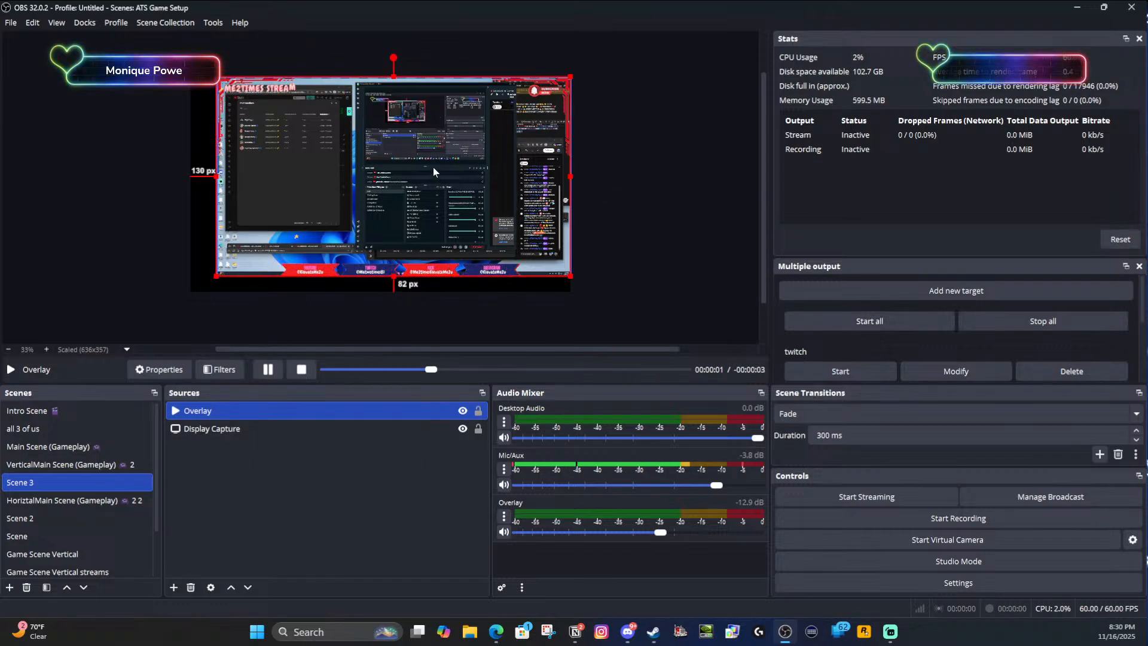
- Shrink the Overlay slightly and the Display Capture further, leaving the capture about 254 px from the canvas's right edge and 225 px above its lower edge
click(463, 189)
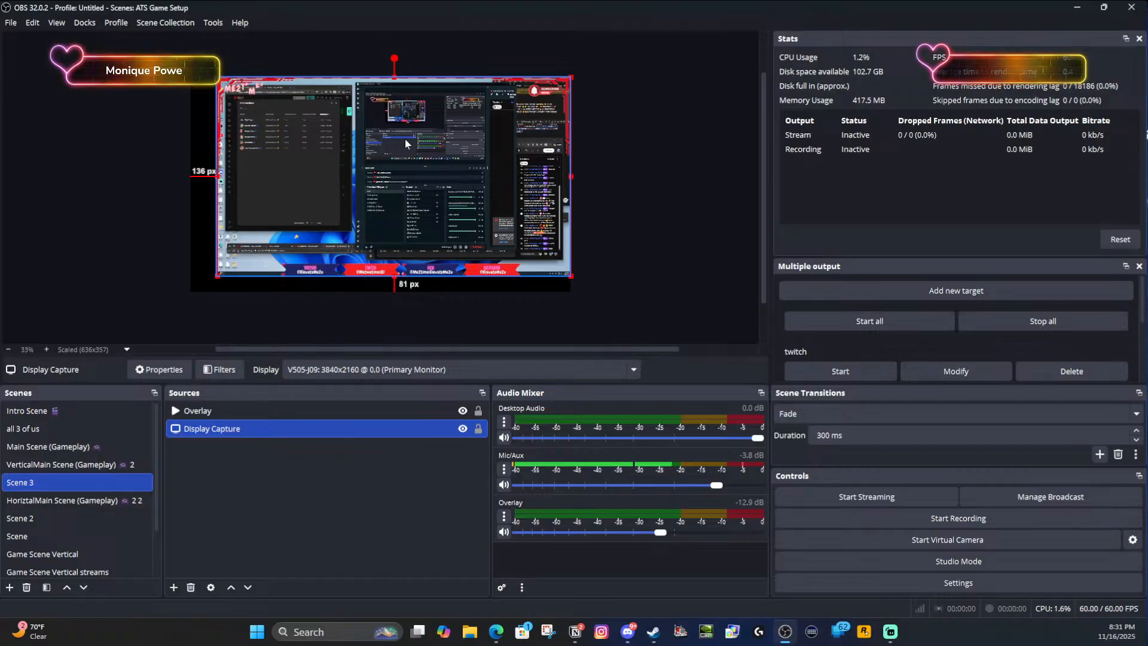
click(456, 195)
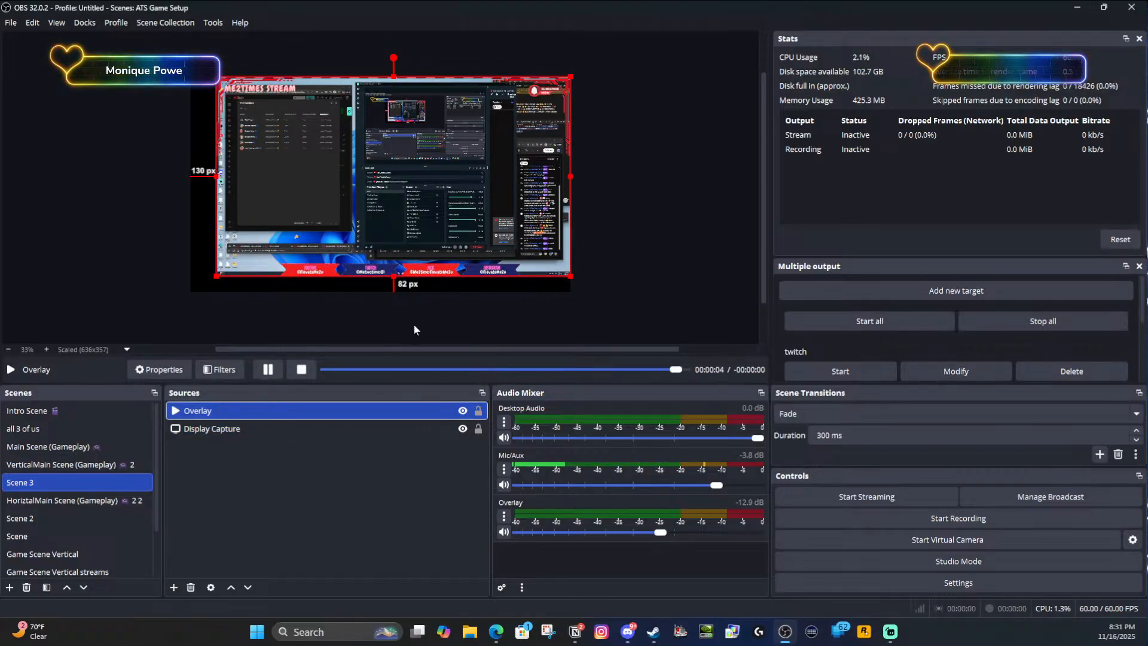
drag(569, 275, 522, 246)
click(568, 275)
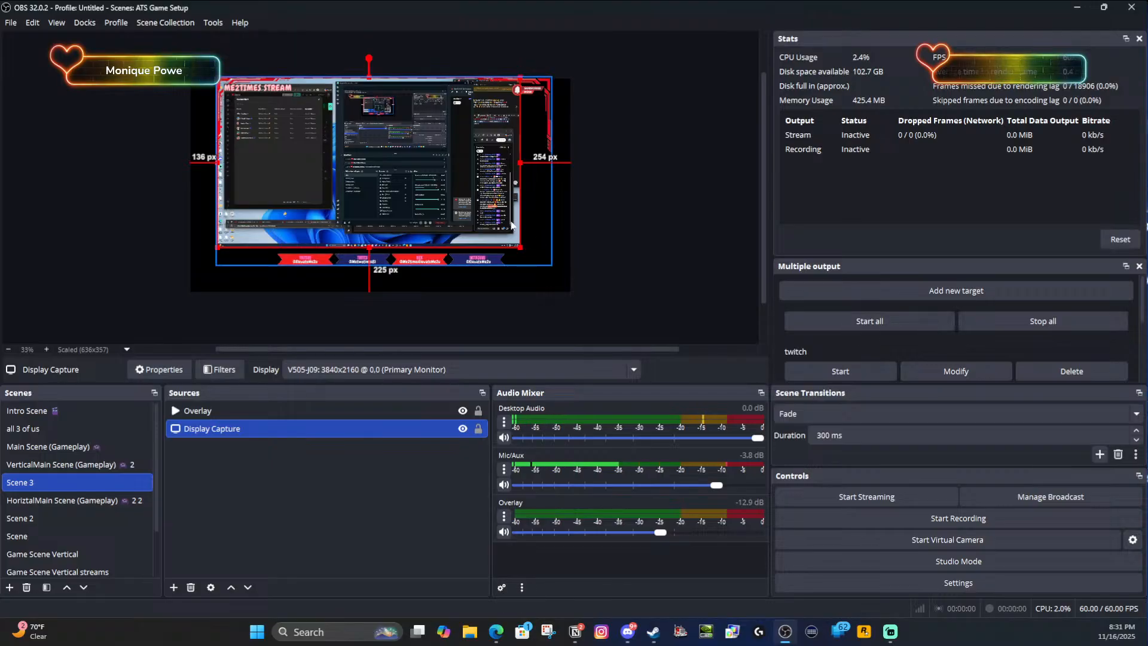
- Resize and centre the Display Capture within the Overlay frame, about 220 px from the canvas's left edge and 195 px above its lower edge
mouse_move(511, 219)
mouse_down()
mouse_move(526, 221)
mouse_move(513, 227)
mouse_up()
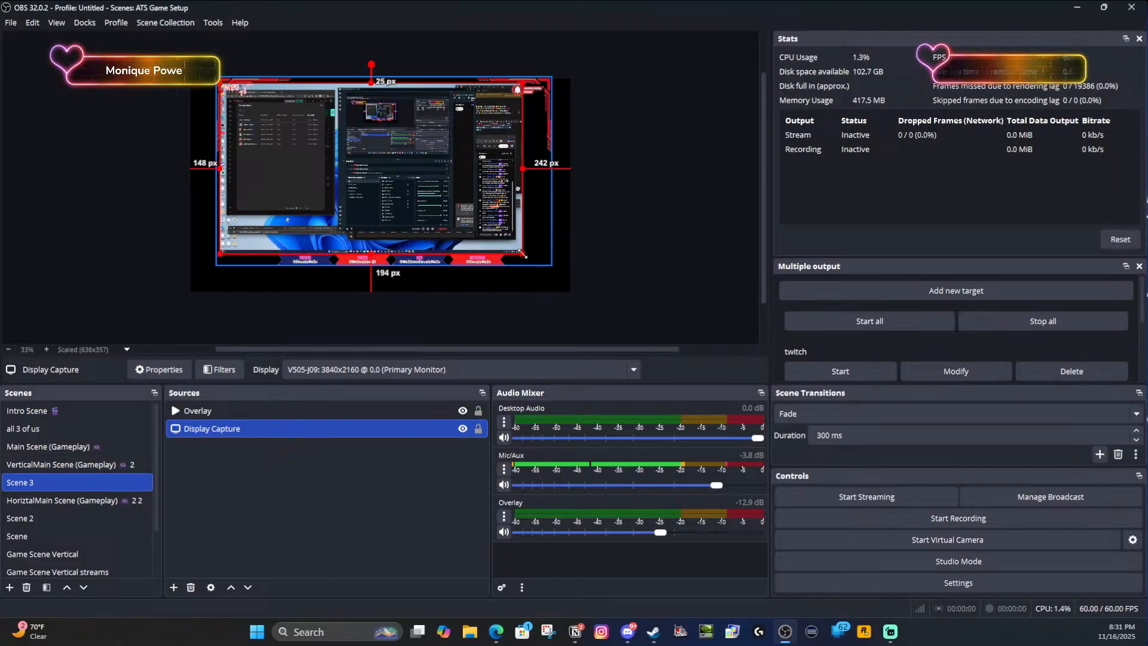
drag(521, 238, 519, 238)
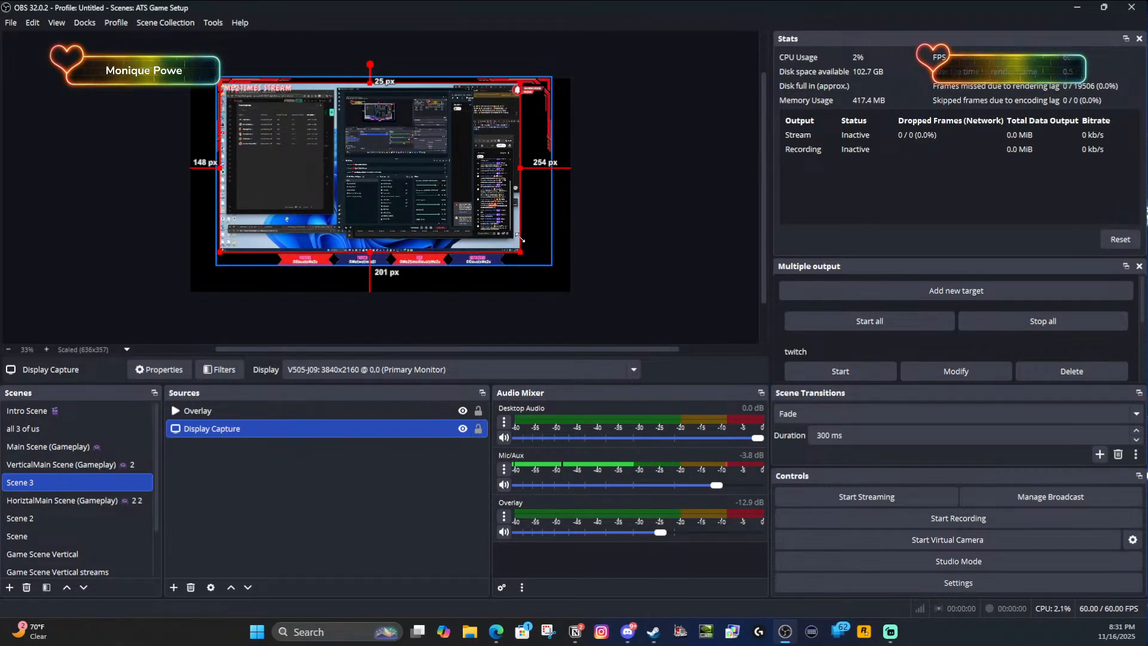
drag(444, 134, 458, 135)
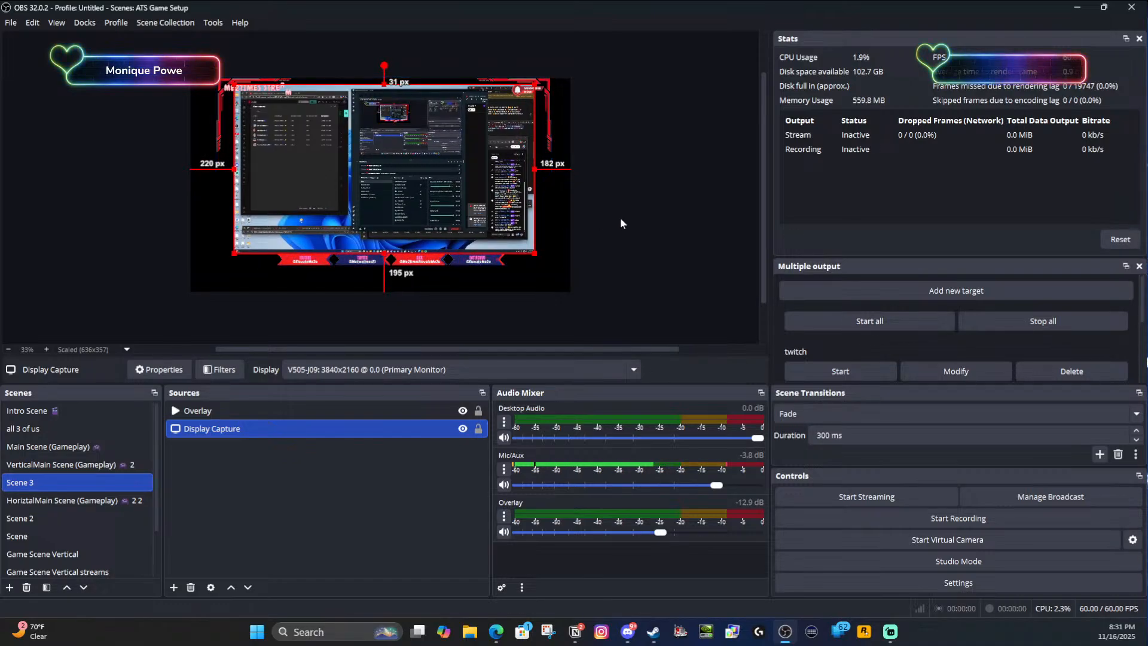
click(635, 235)
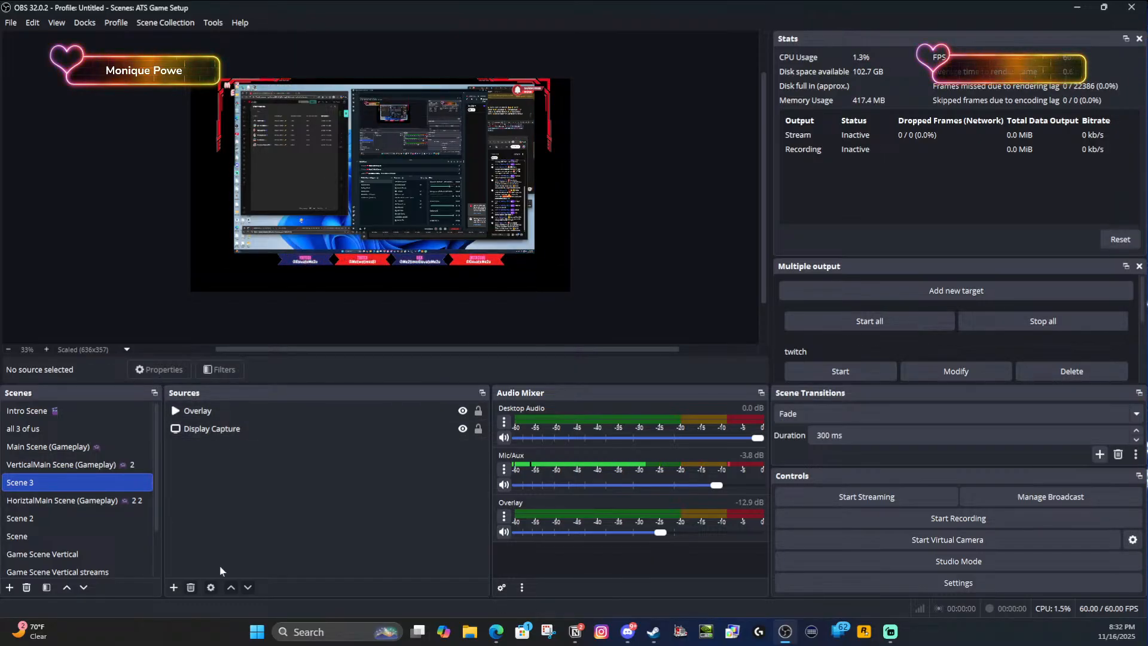
click(176, 590)
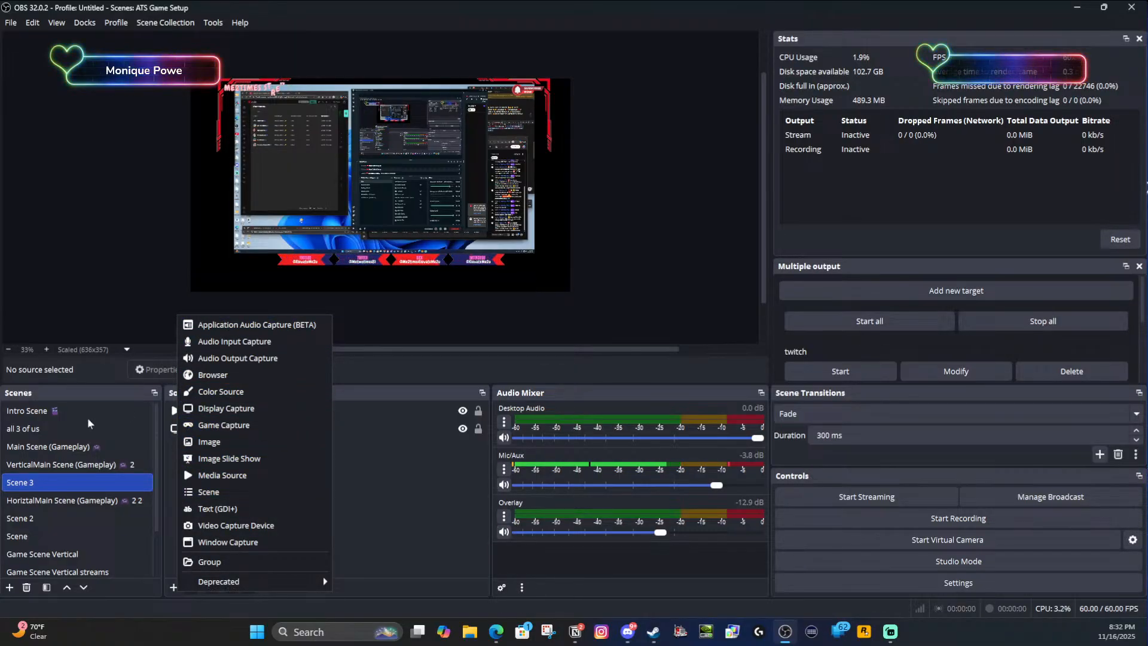
click(103, 341)
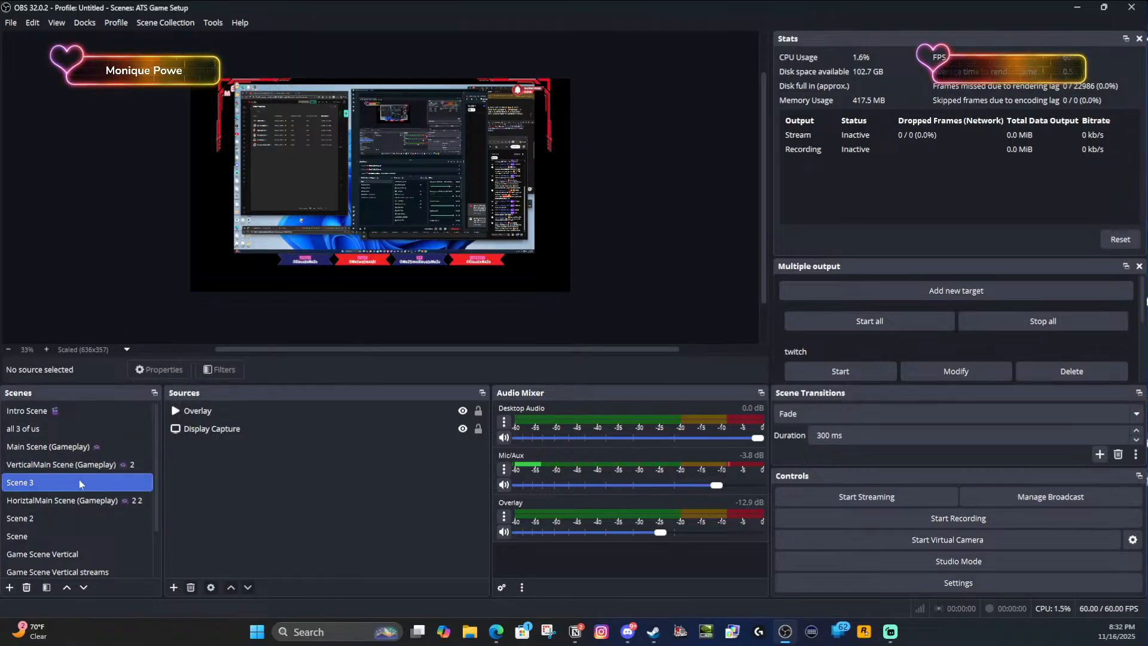
- In HoriztalMain Scene (Gameplay), shrink the Small monitor display video to about 1135 px from the canvas's right edge and 639 px below its upper edge
click(95, 499)
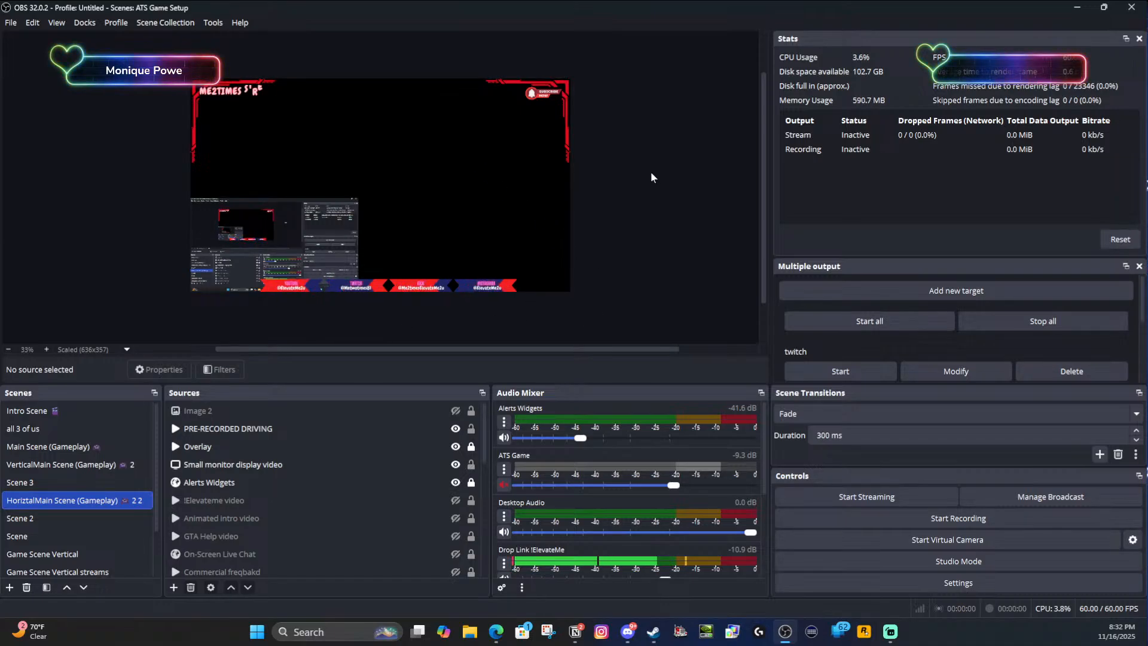
click(310, 209)
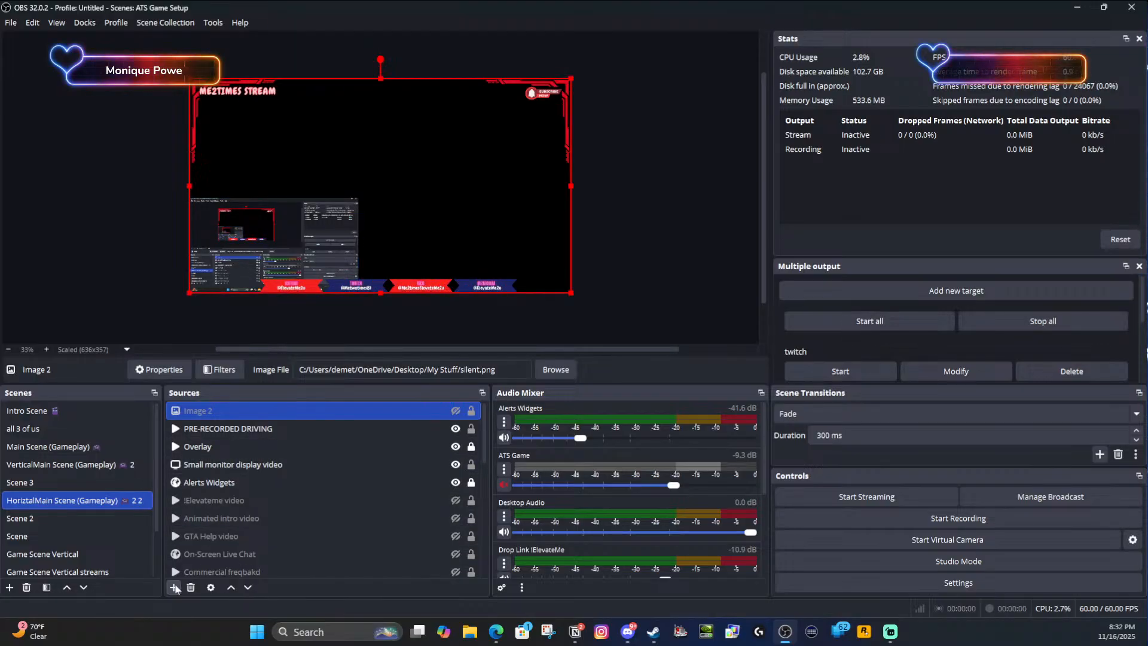
click(174, 589)
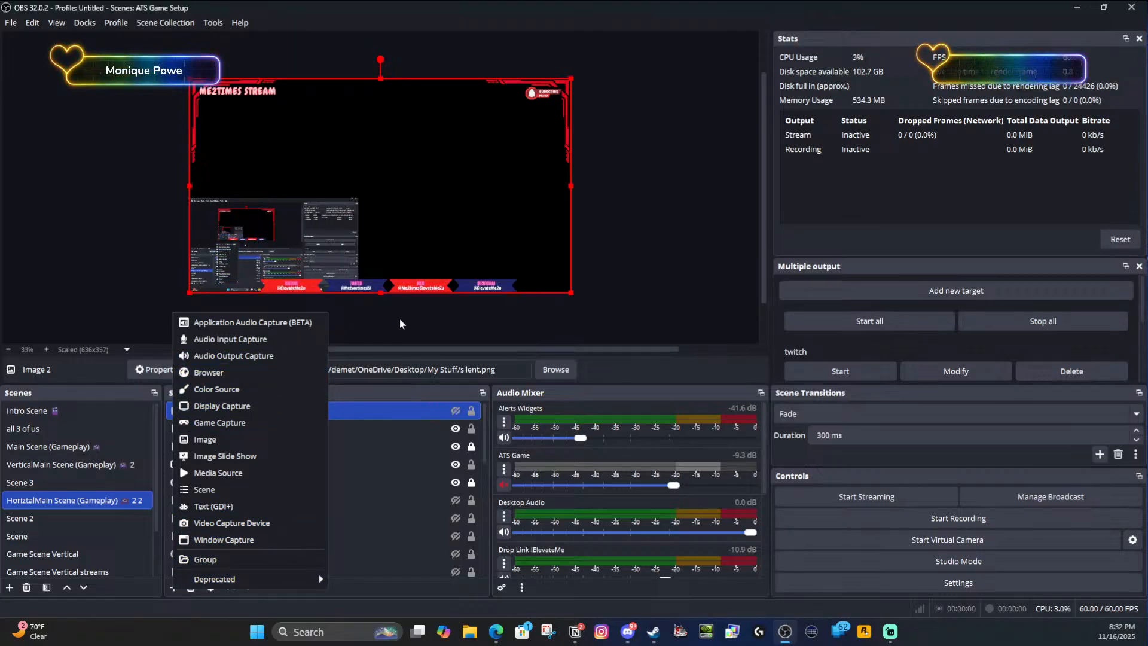
click(485, 325)
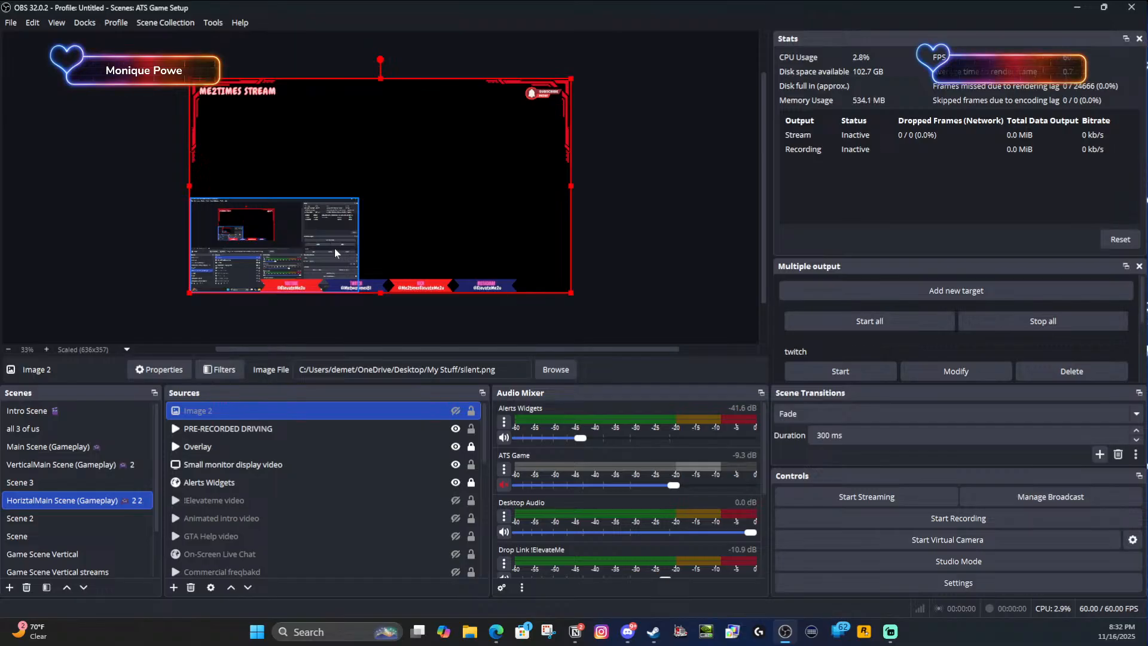
click(335, 253)
mouse_move(357, 196)
mouse_down()
mouse_move(454, 138)
mouse_move(335, 230)
mouse_move(345, 204)
mouse_up()
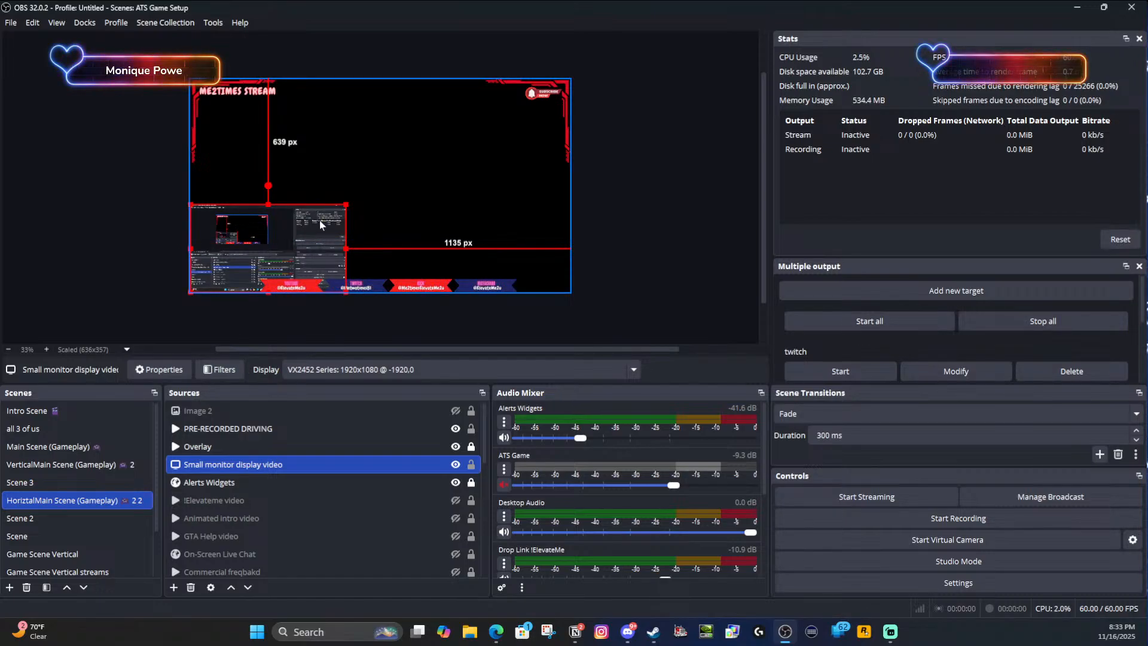
- Lock and unlock the Small monitor display video source, then hide it and show it again
click(471, 466)
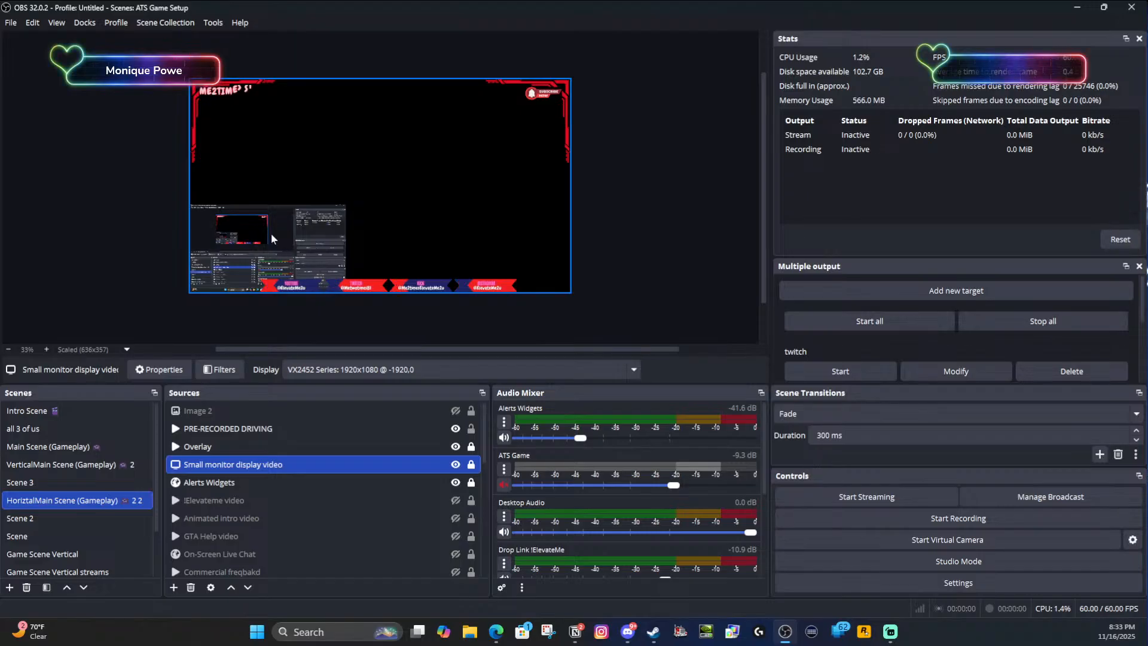
click(471, 465)
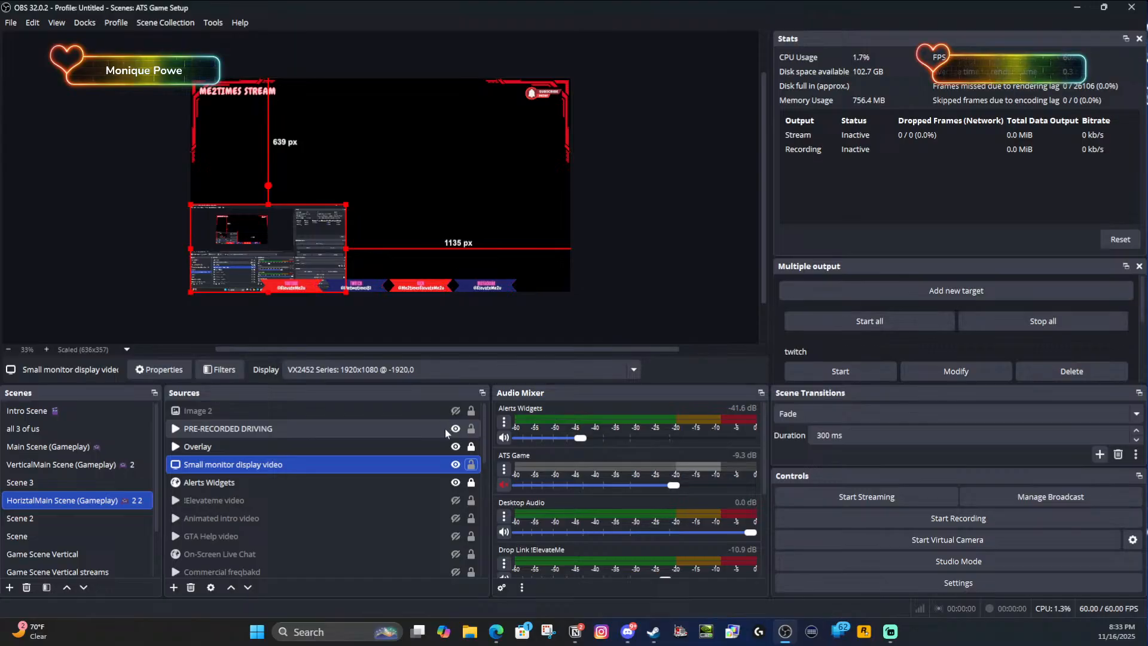
click(325, 413)
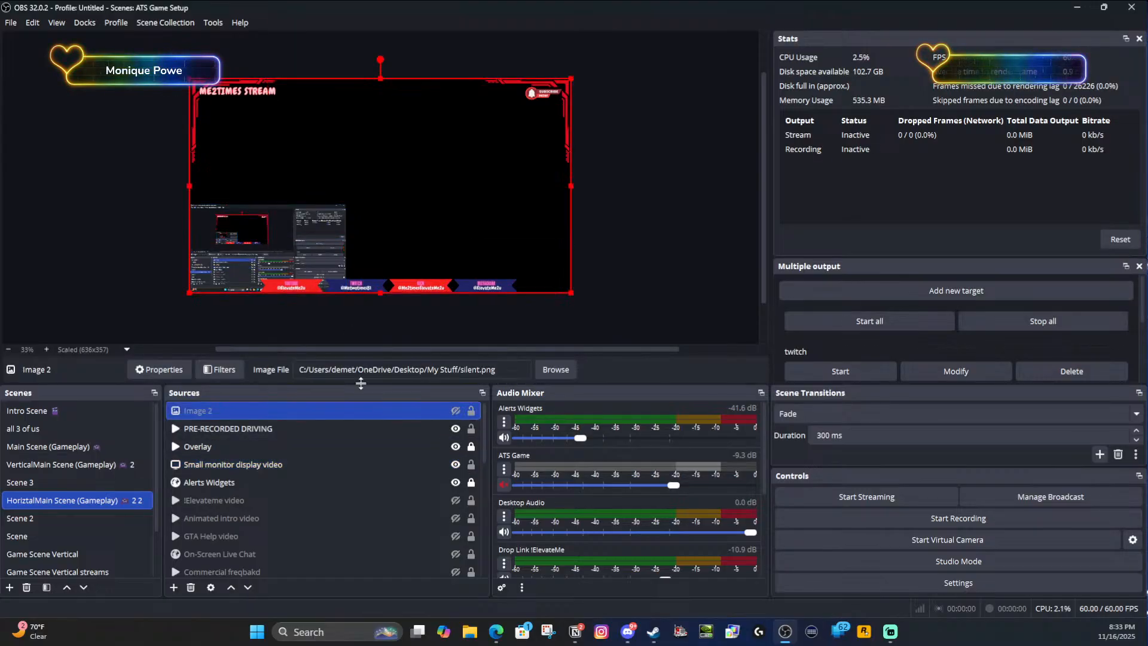
click(303, 231)
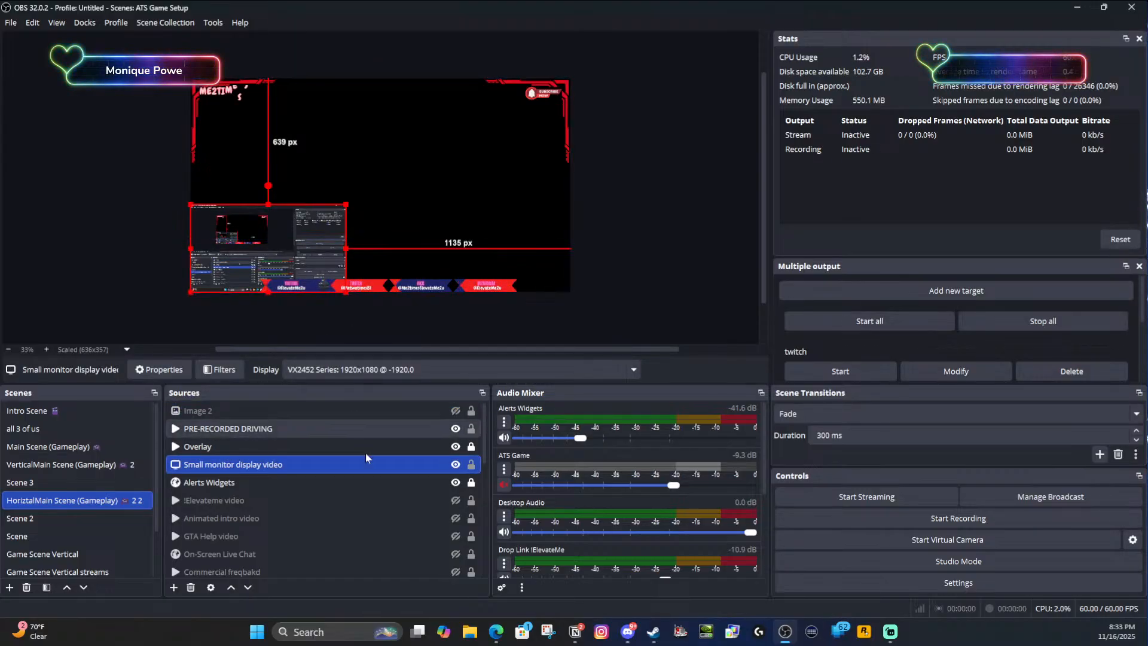
click(455, 465)
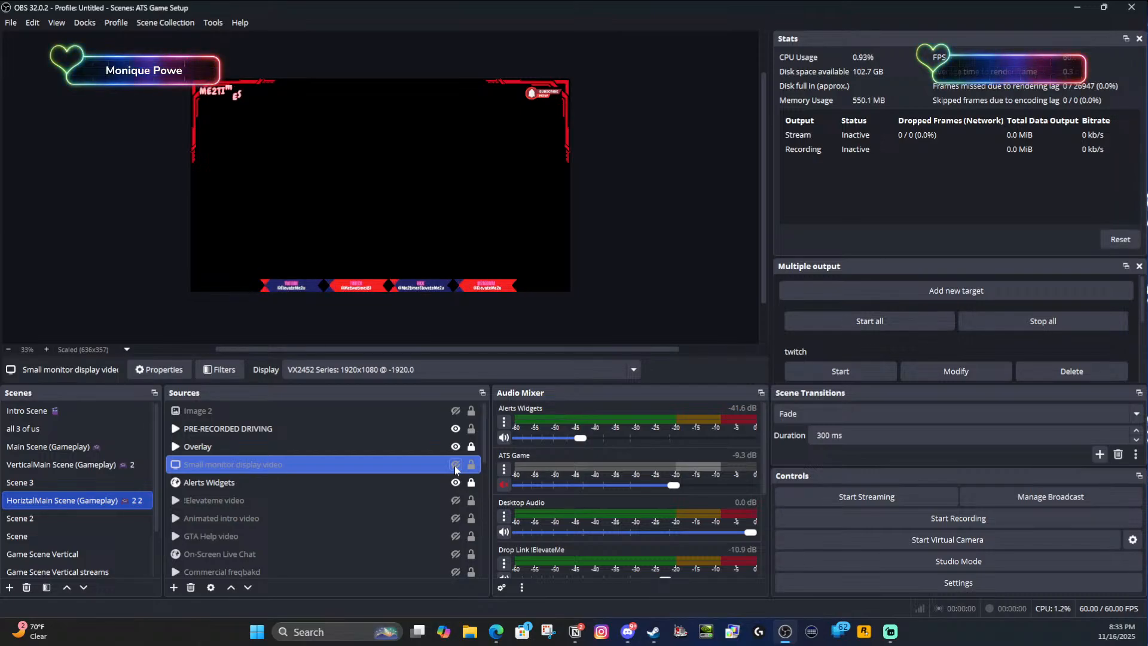
click(456, 465)
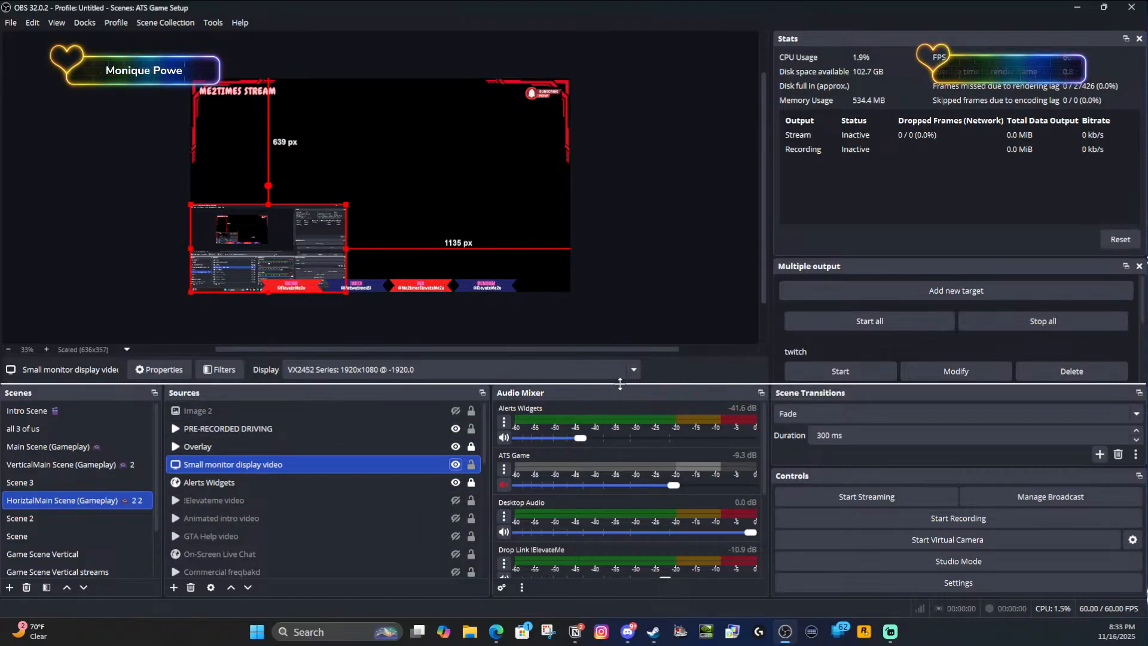
- Make the lower docks taller to show more mixer channels, and mute and unmute the Alerts Widgets audio
drag(620, 384, 625, 221)
scroll(638, 511, down, 1)
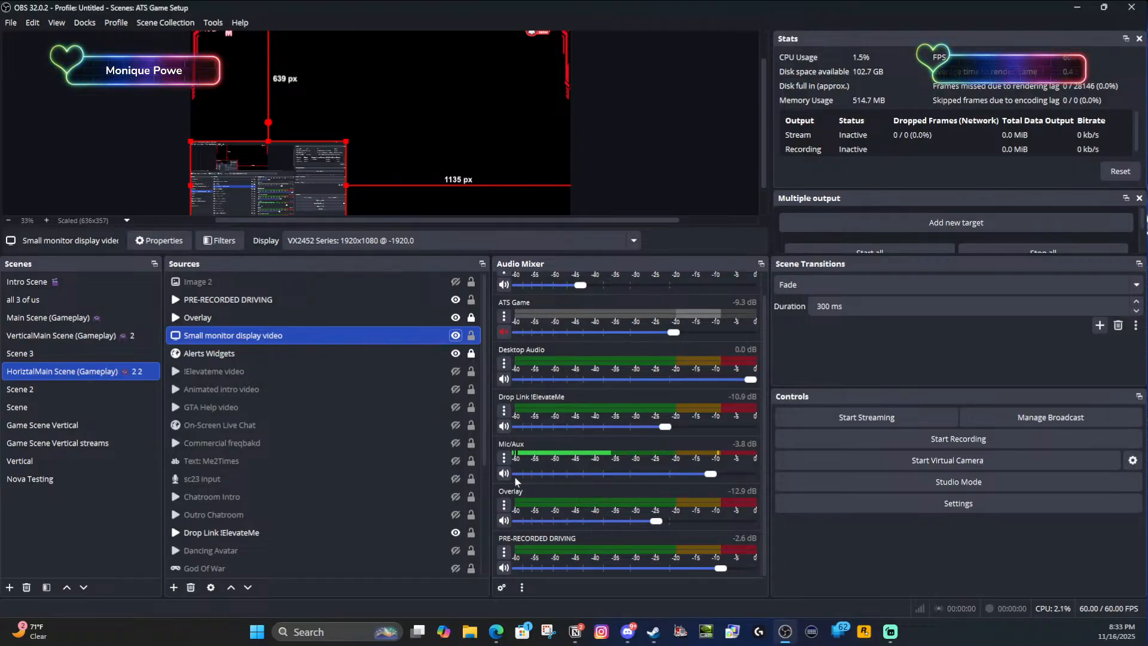
scroll(615, 463, up, 1)
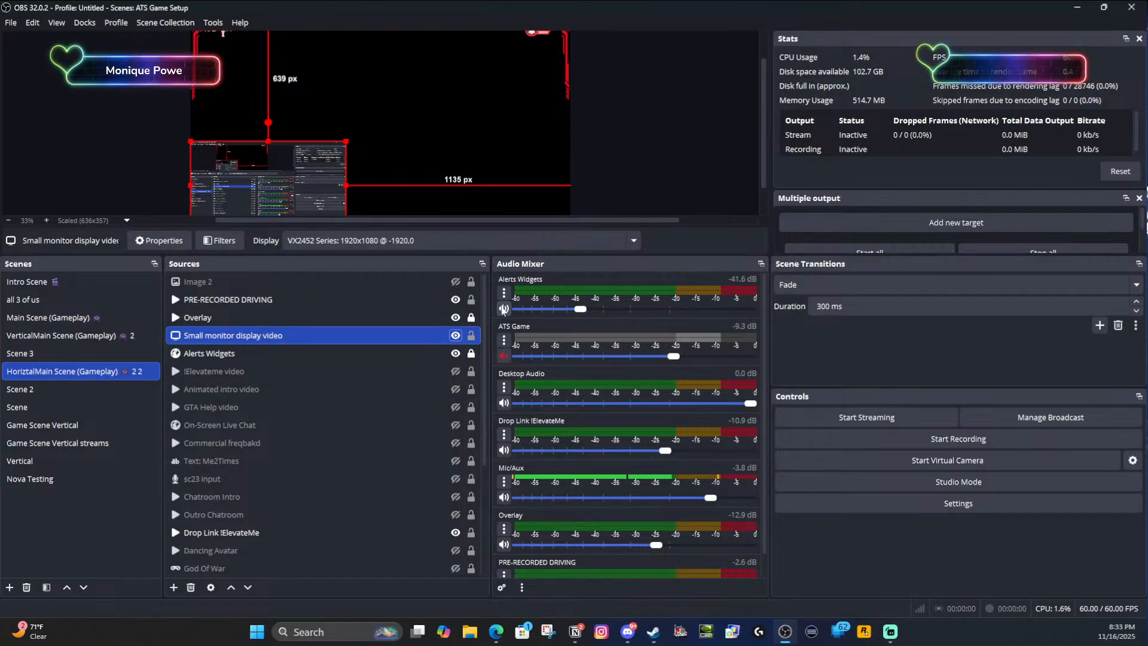
click(503, 309)
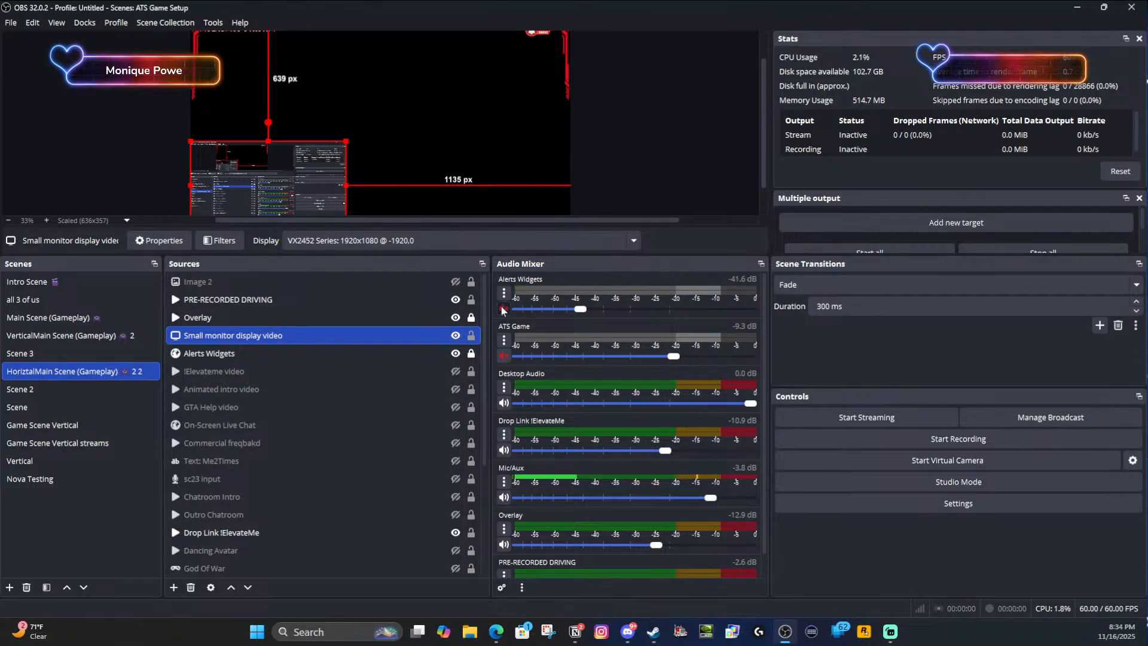
click(503, 309)
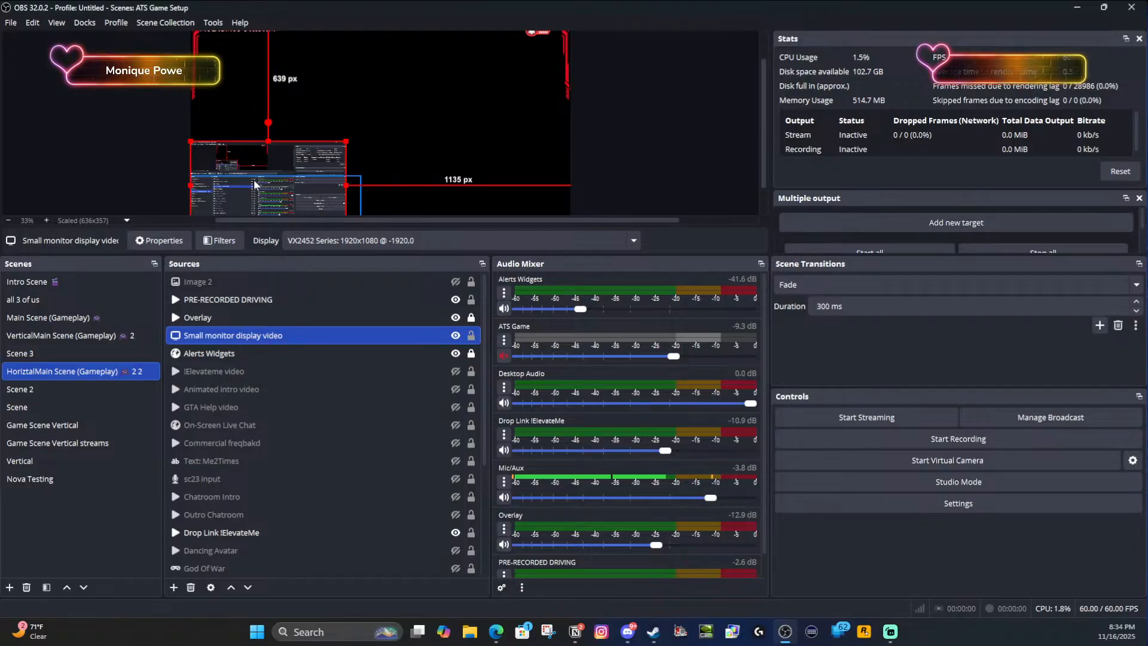
- Try the Audio Mixer dock above the preview, return it widened between Sources and Scene Transitions, and mute Alerts Widgets
click(297, 160)
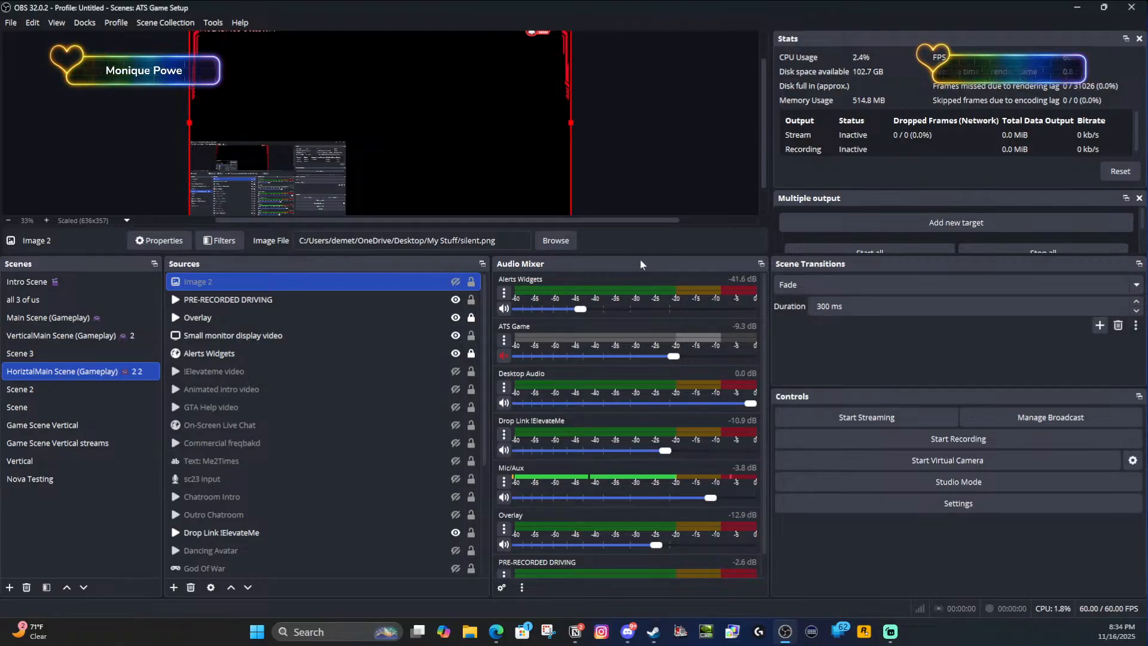
drag(640, 265, 782, 67)
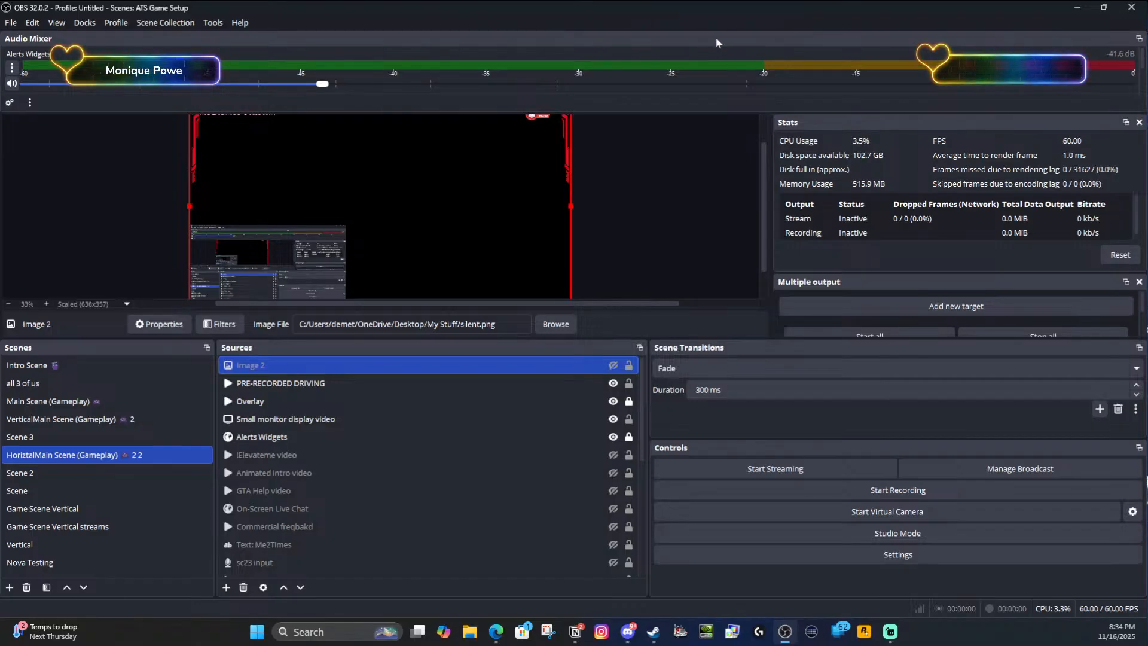
key(space)
drag(715, 37, 639, 412)
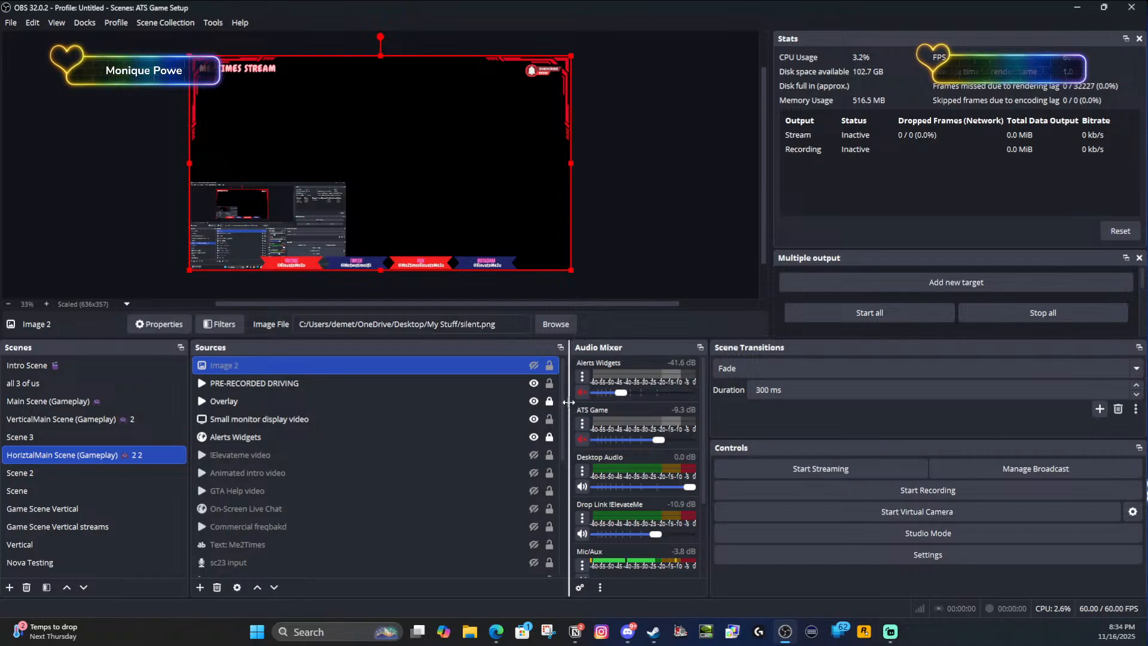
drag(569, 403, 418, 402)
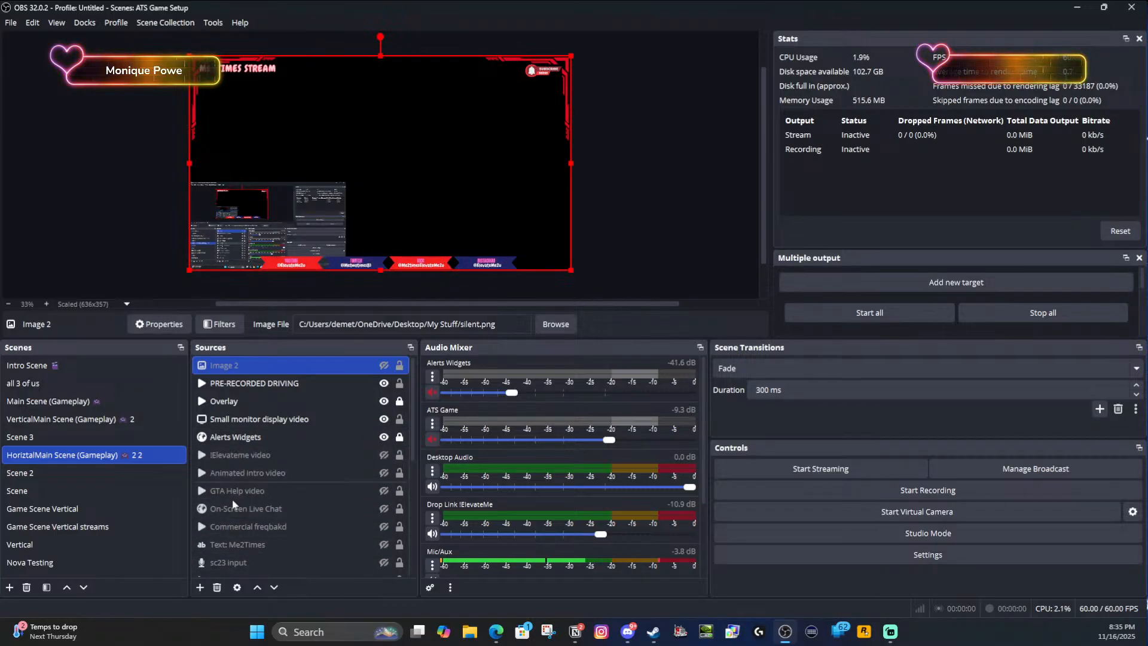
- View the available source types and look through Scene, Scene 3 and Intro Scene, ending on the all 3 of us scene
click(200, 587)
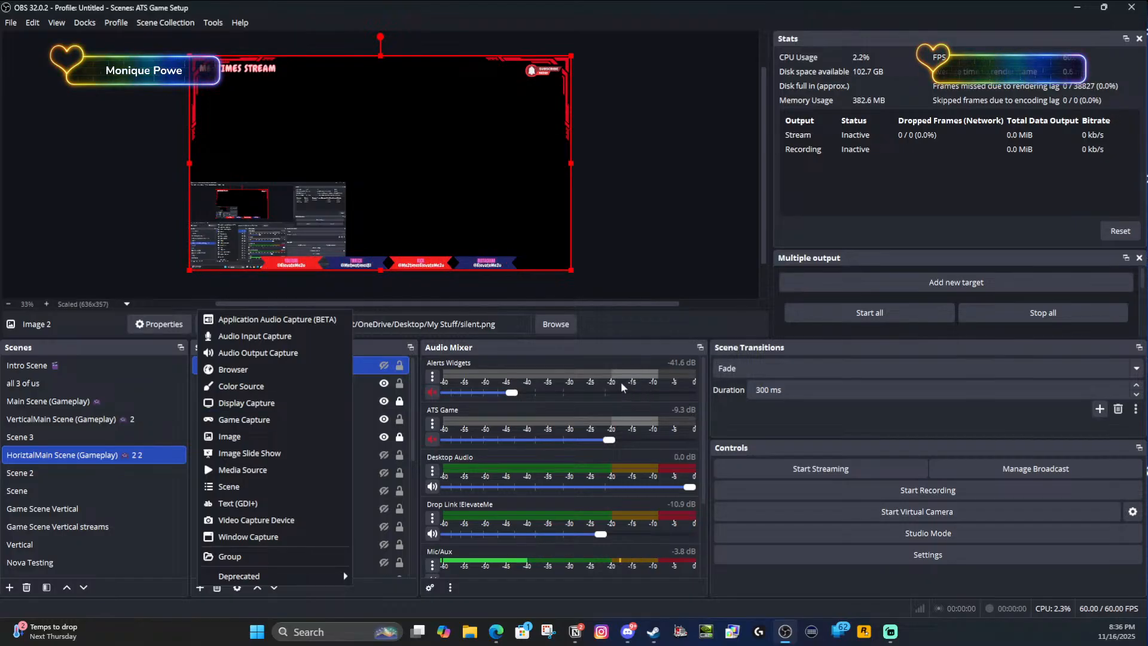
click(123, 486)
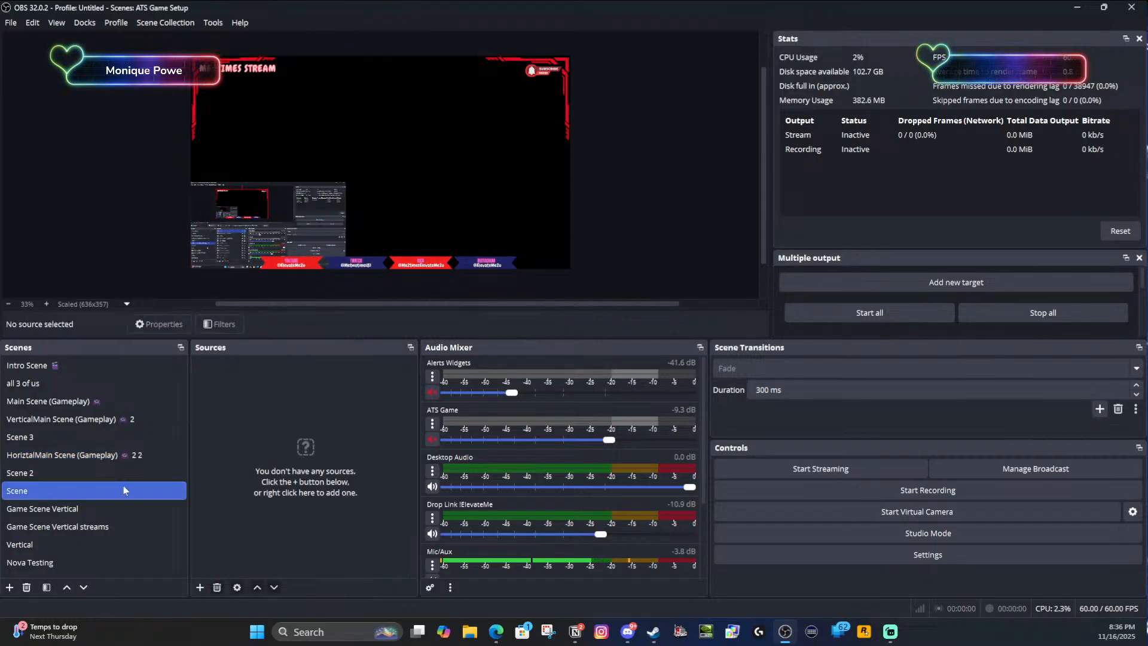
click(126, 440)
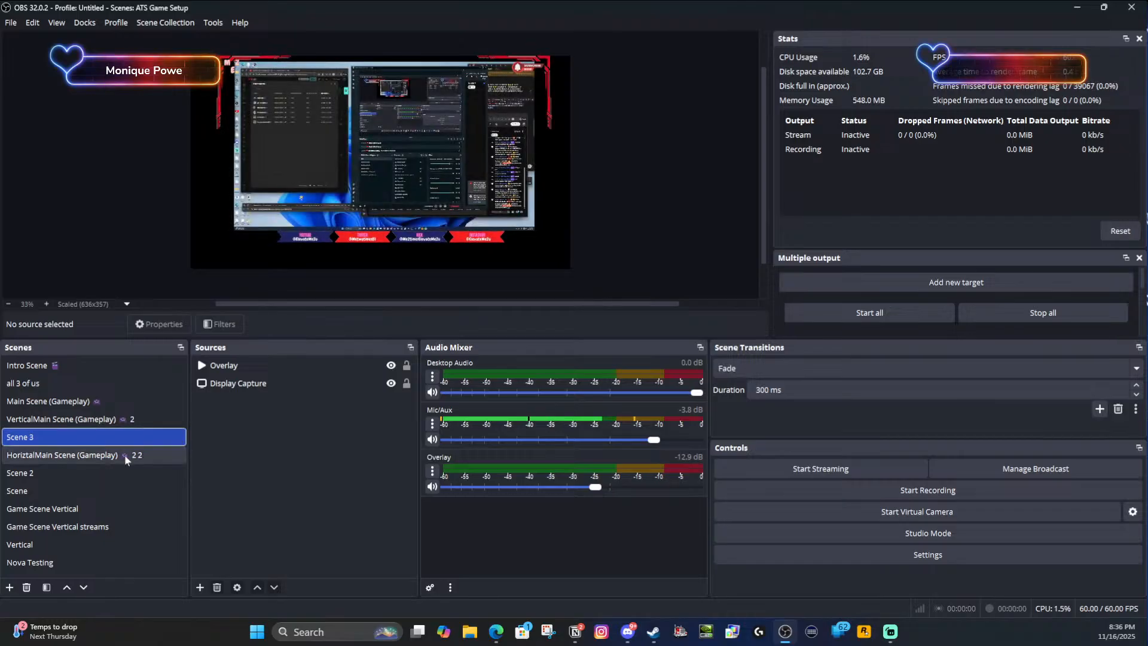
click(124, 455)
click(62, 364)
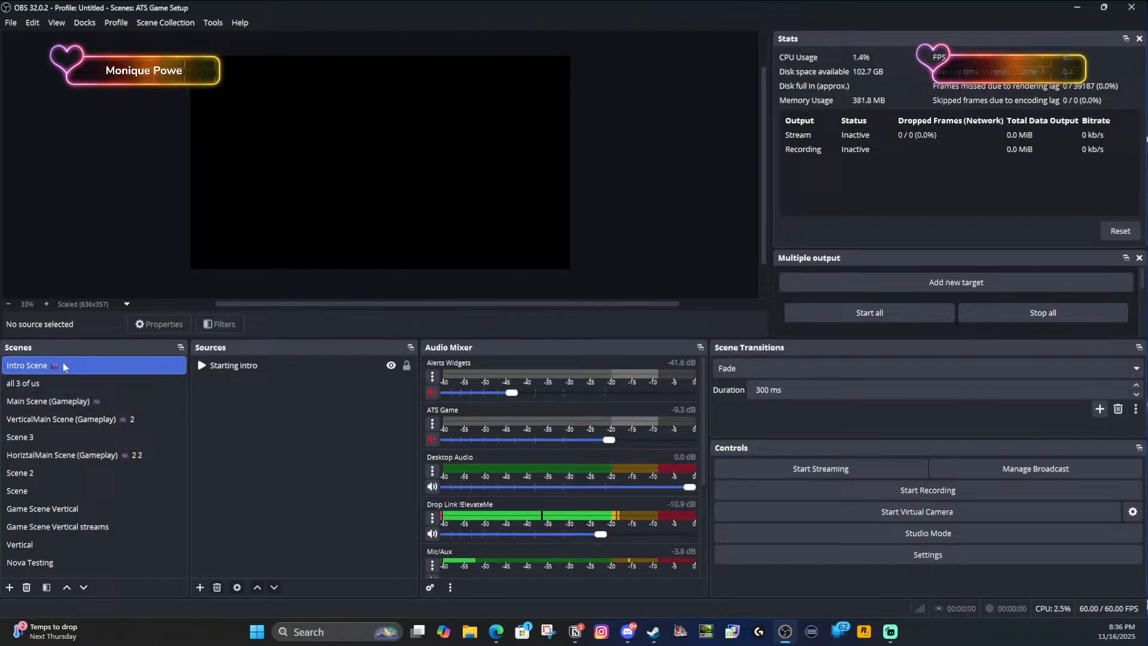
click(86, 419)
click(109, 386)
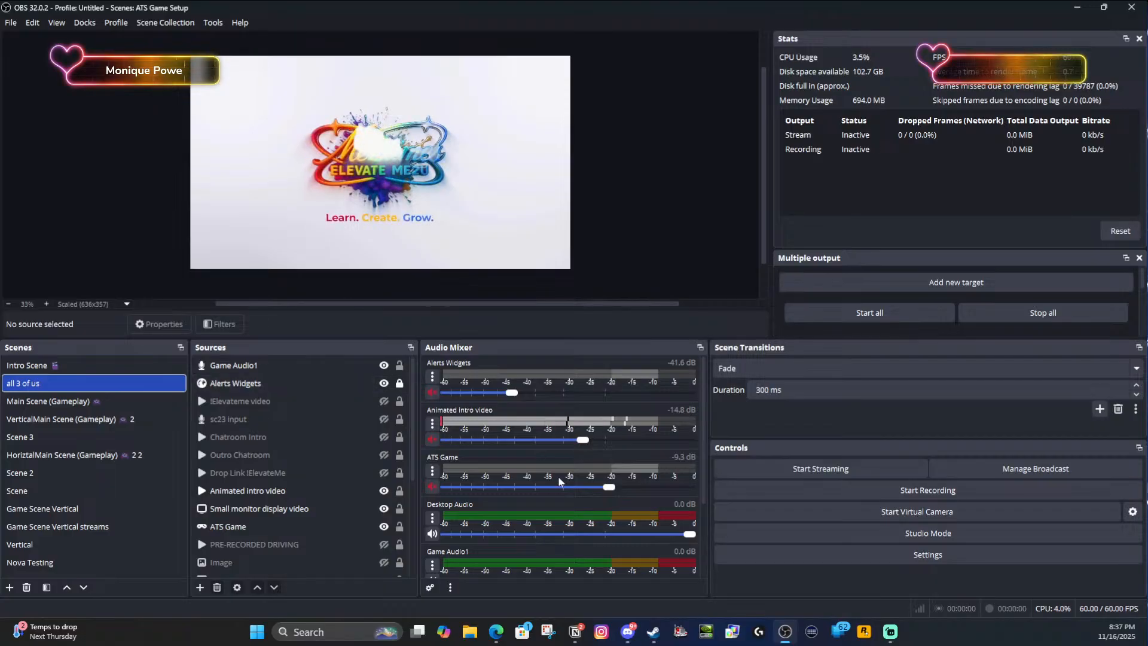
- Examine the Advanced Audio Properties in an enlarged dialog, including the Desktop Audio monitoring options, and close it without changes
scroll(568, 488, down, 1)
scroll(567, 487, down, 2)
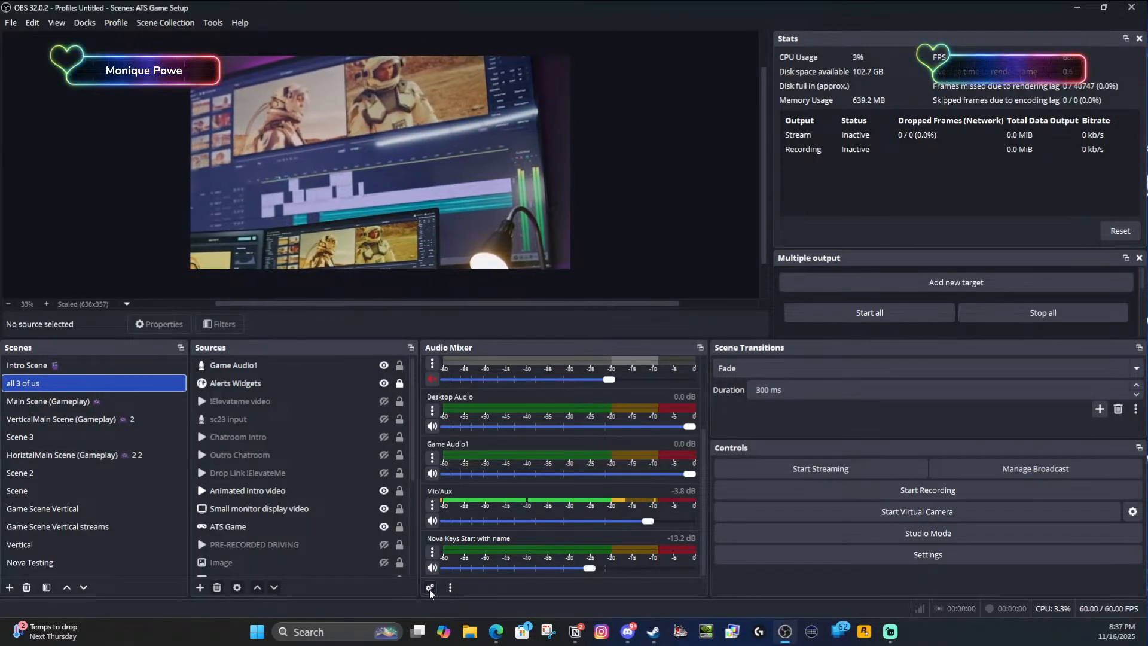
click(429, 588)
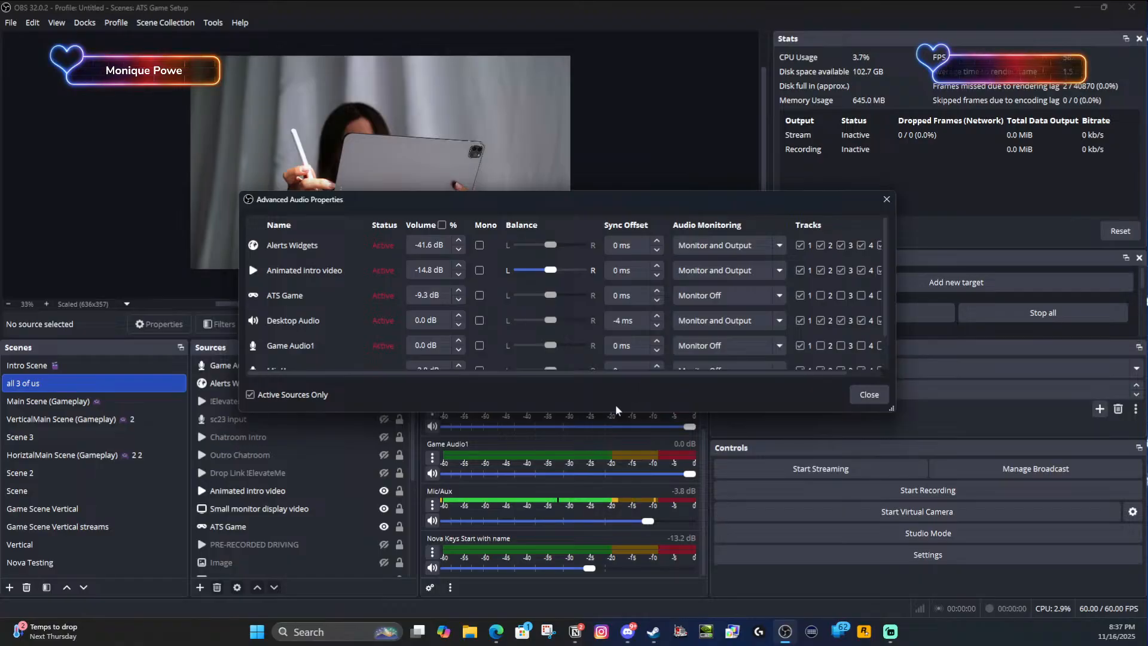
drag(614, 412, 605, 589)
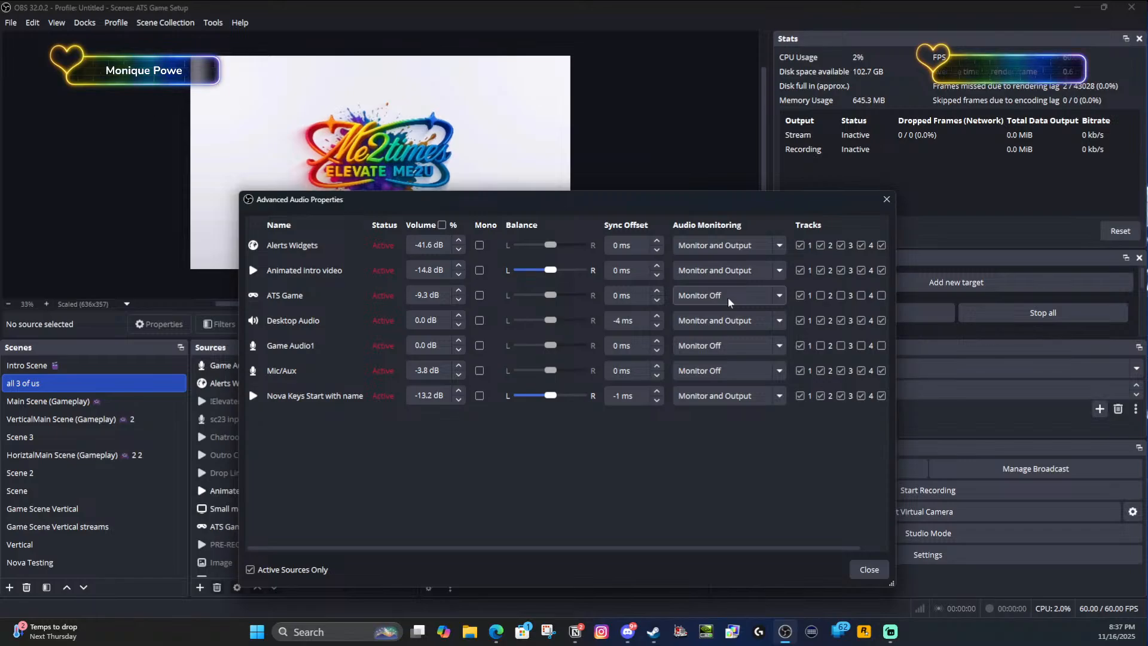
click(728, 321)
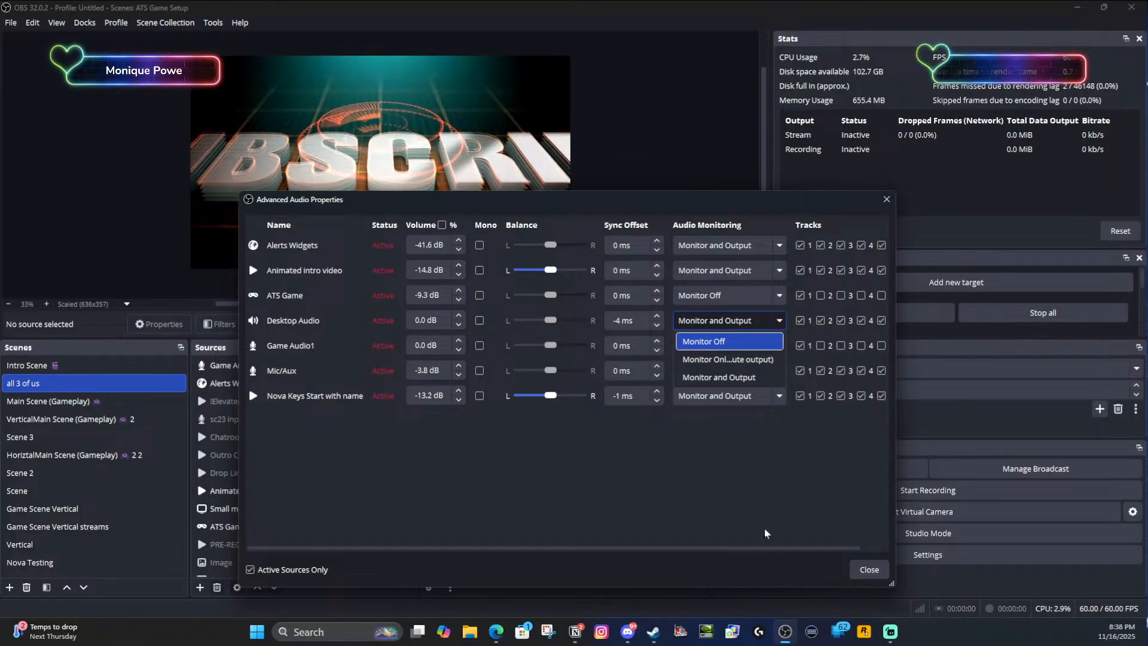
click(867, 569)
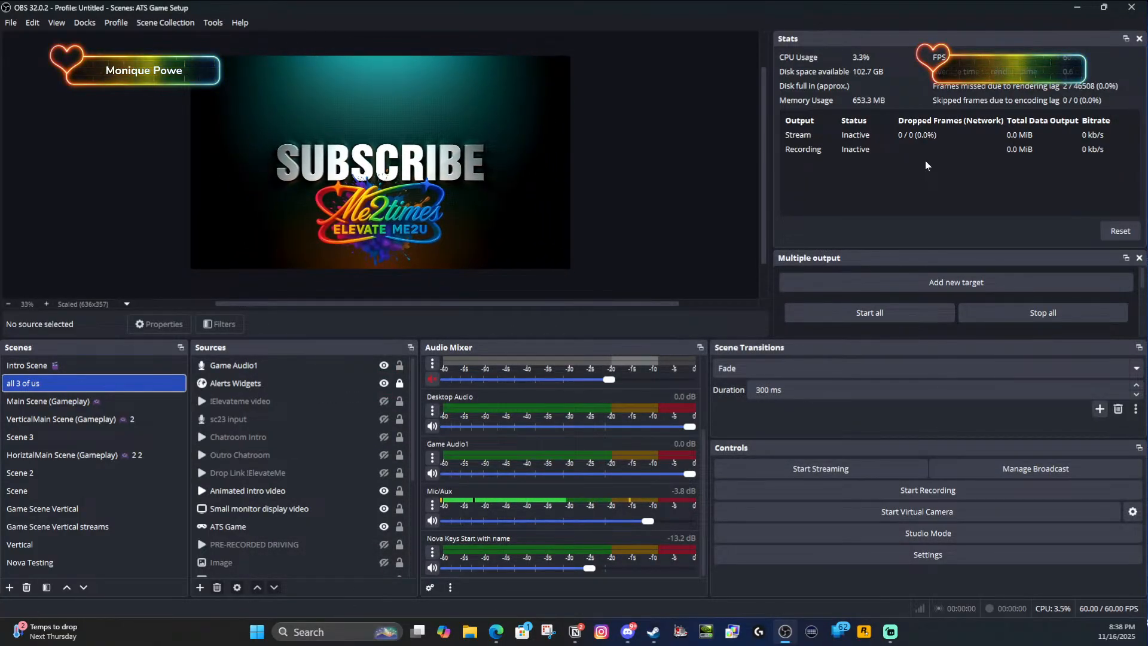
- Enlarge the Multiple output dock and show the YouTube Live Control Panel dock
drag(948, 248, 949, 149)
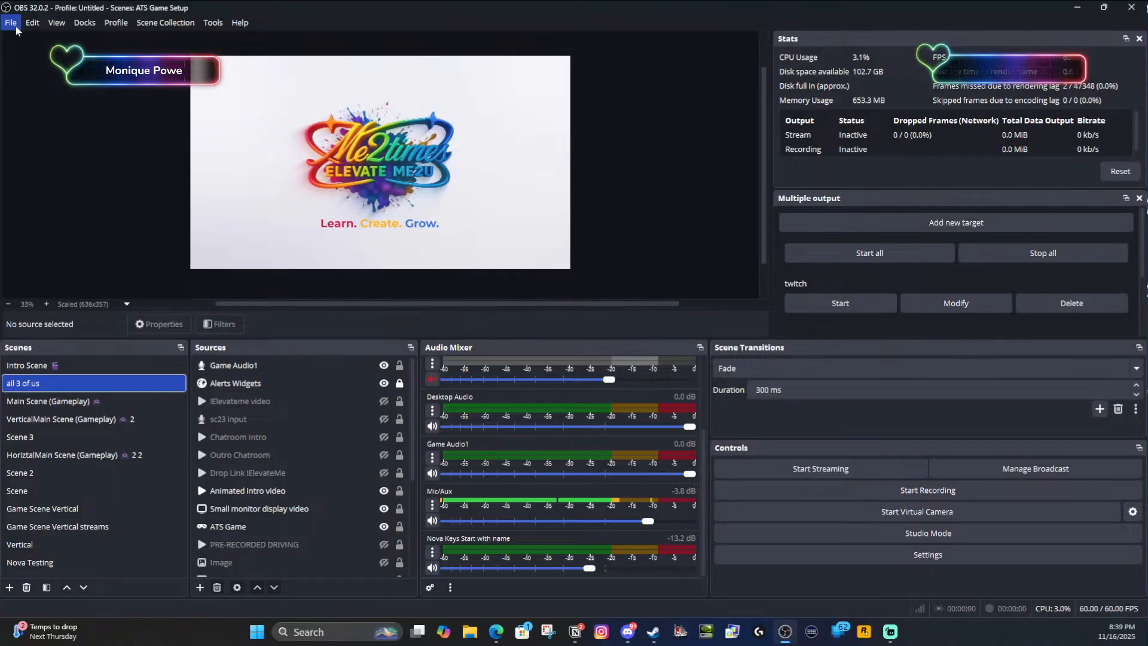
click(86, 24)
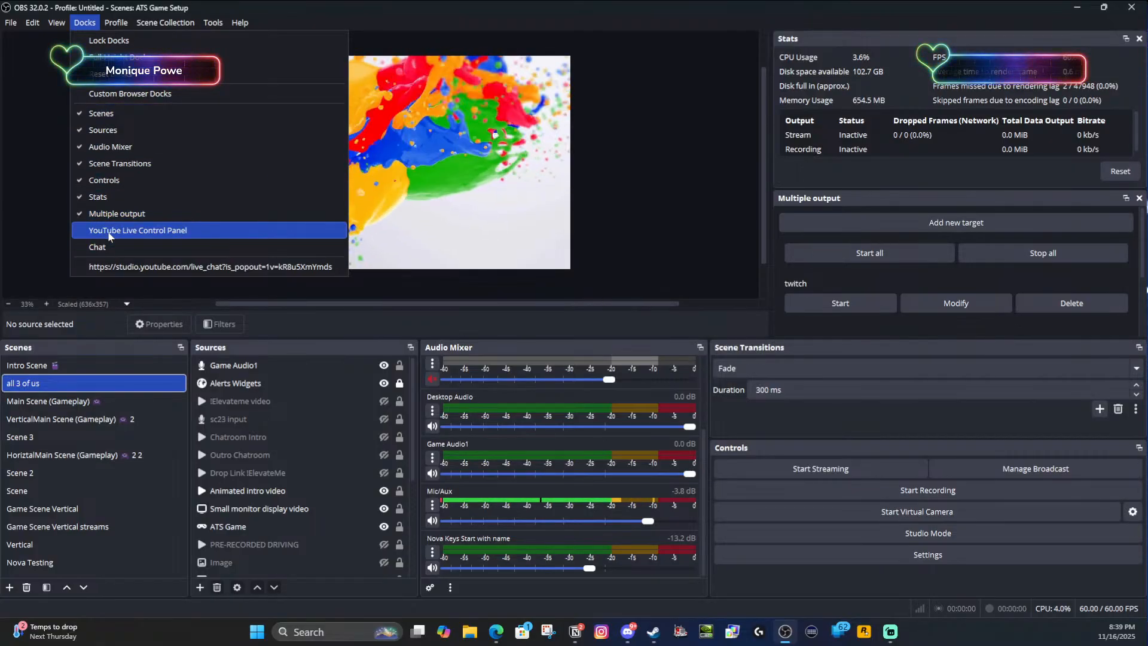
click(109, 232)
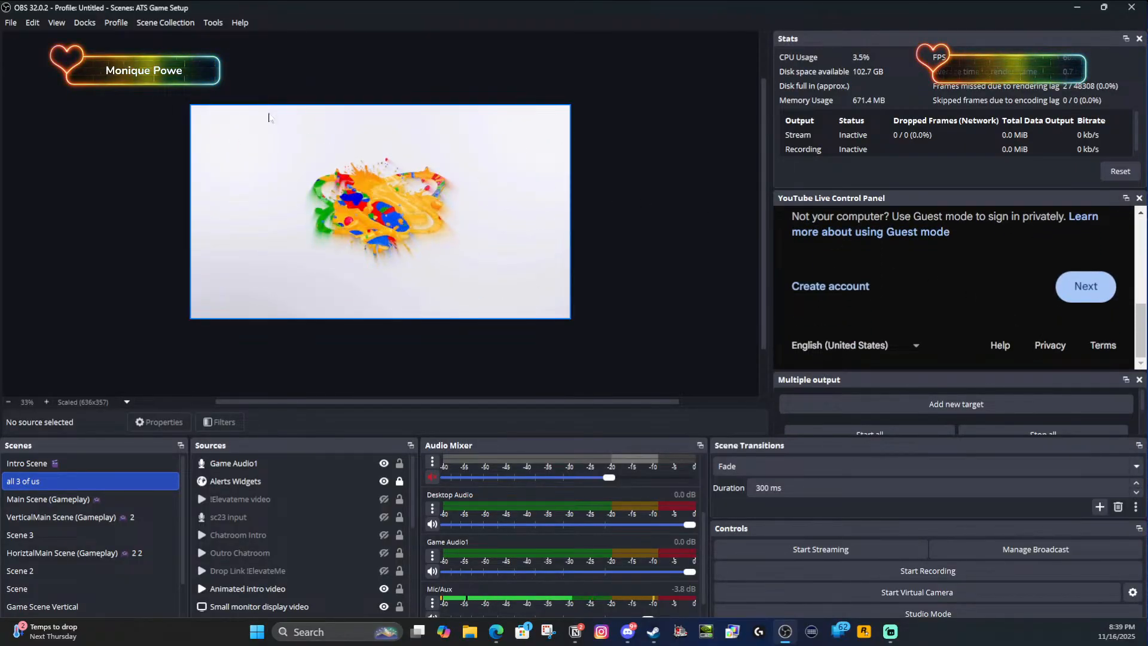
- Show the Chat dock, move it higher to view its contents, and close it again
click(85, 24)
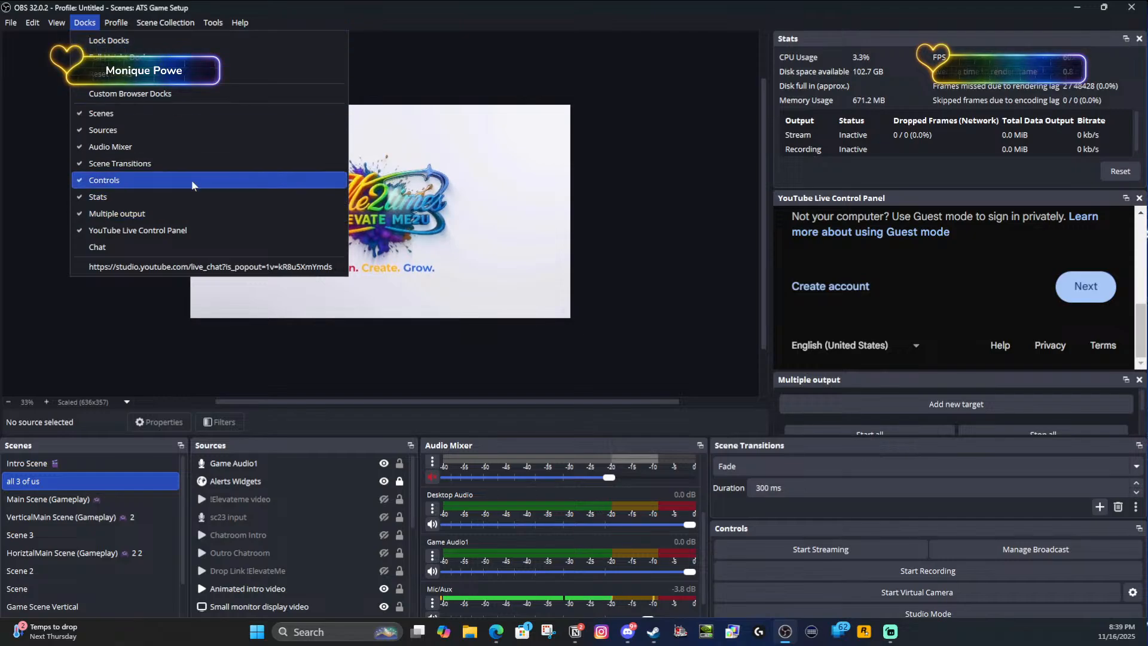
click(203, 248)
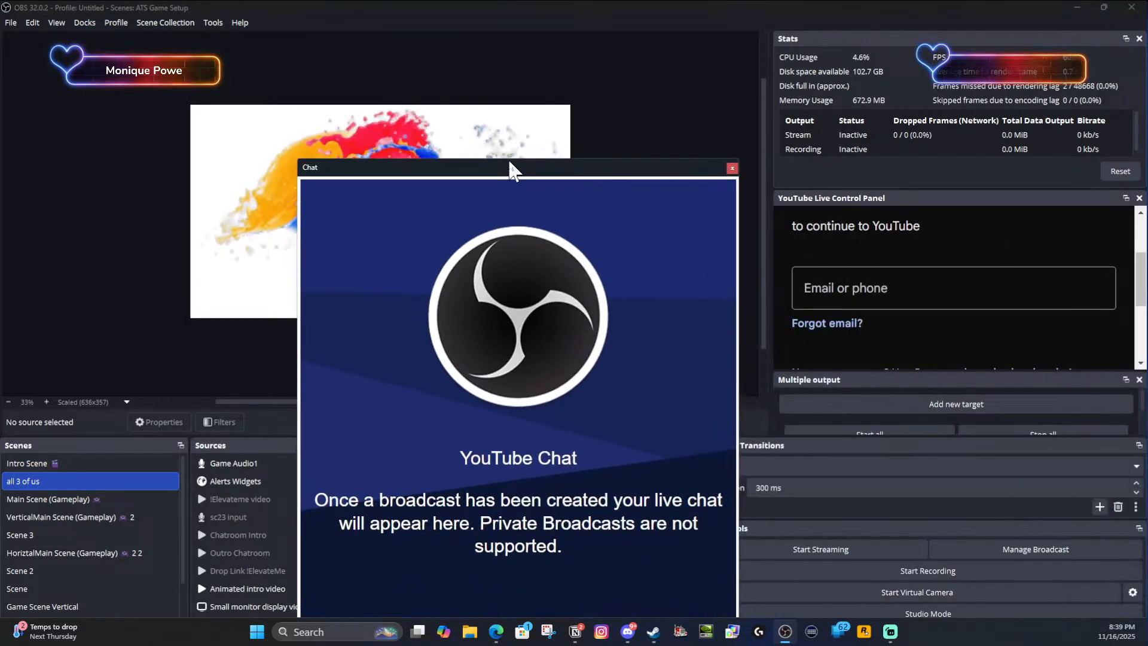
drag(512, 167, 546, 33)
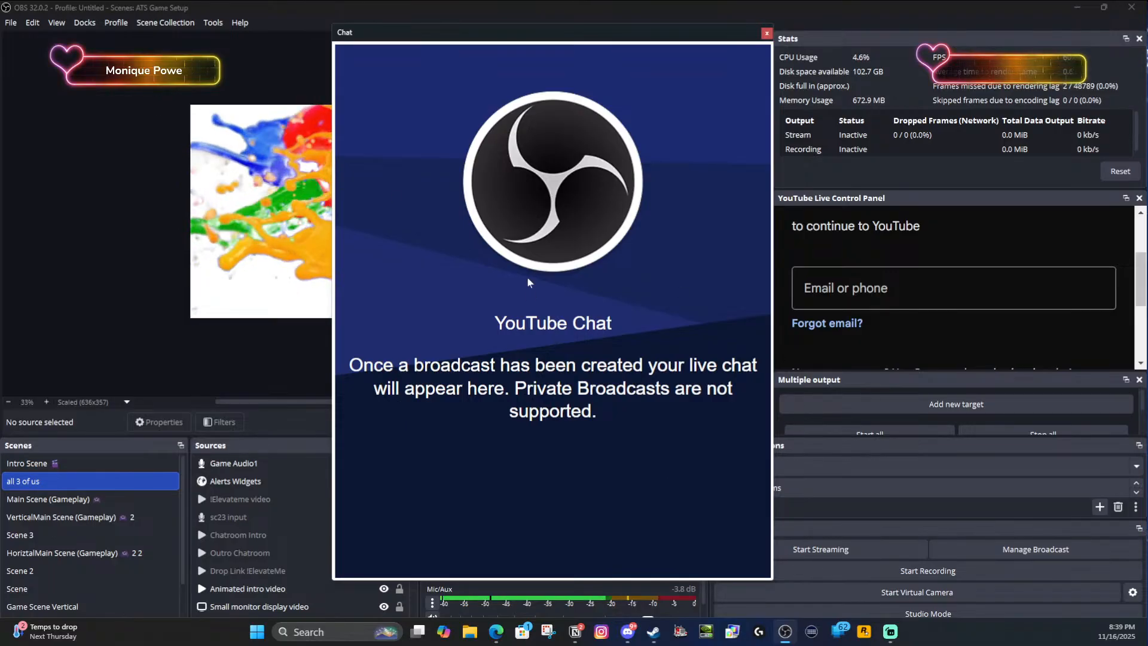
click(767, 34)
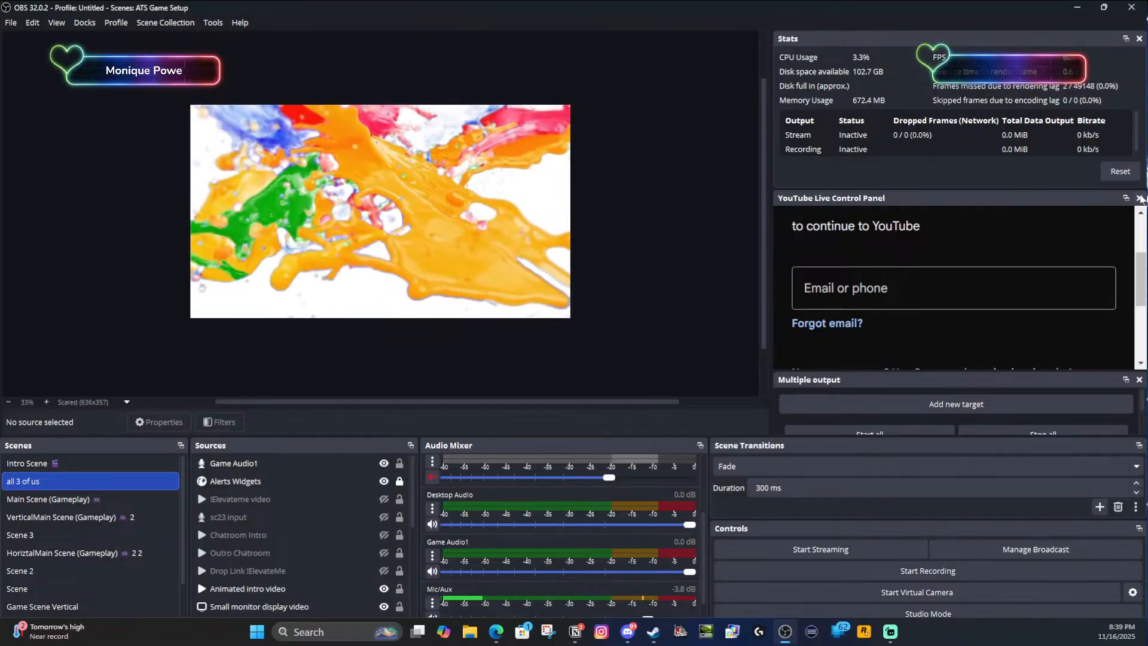
- Hide the YouTube Live Control Panel dock and enlarge the Multiple output dock until its twitch and YouTube targets fit
click(85, 22)
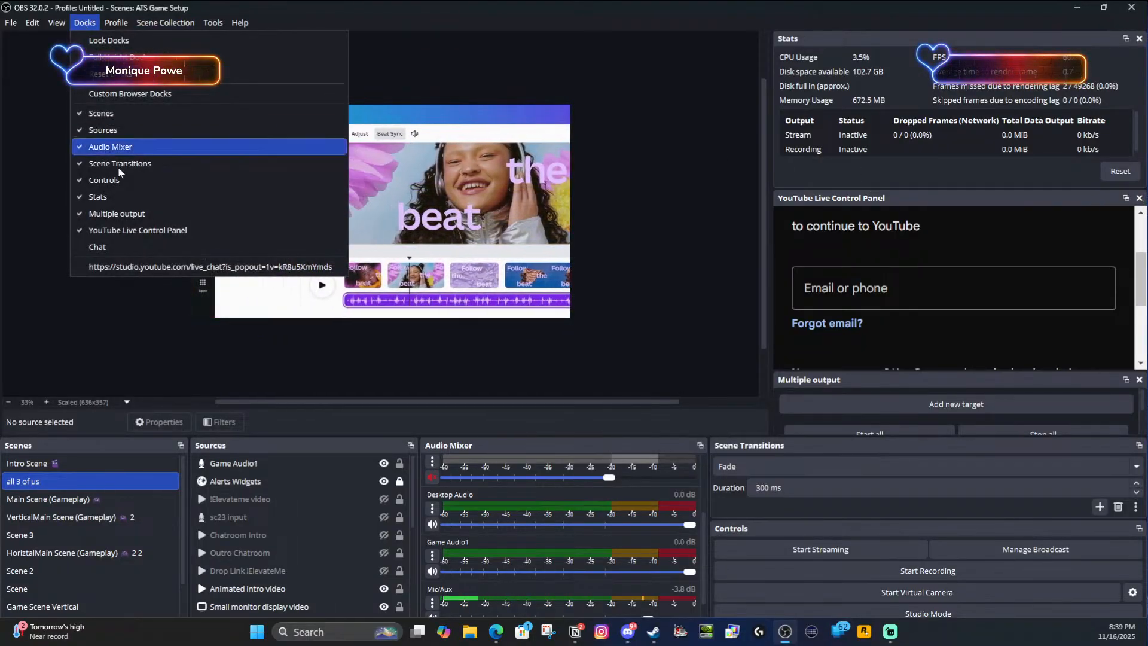
click(86, 233)
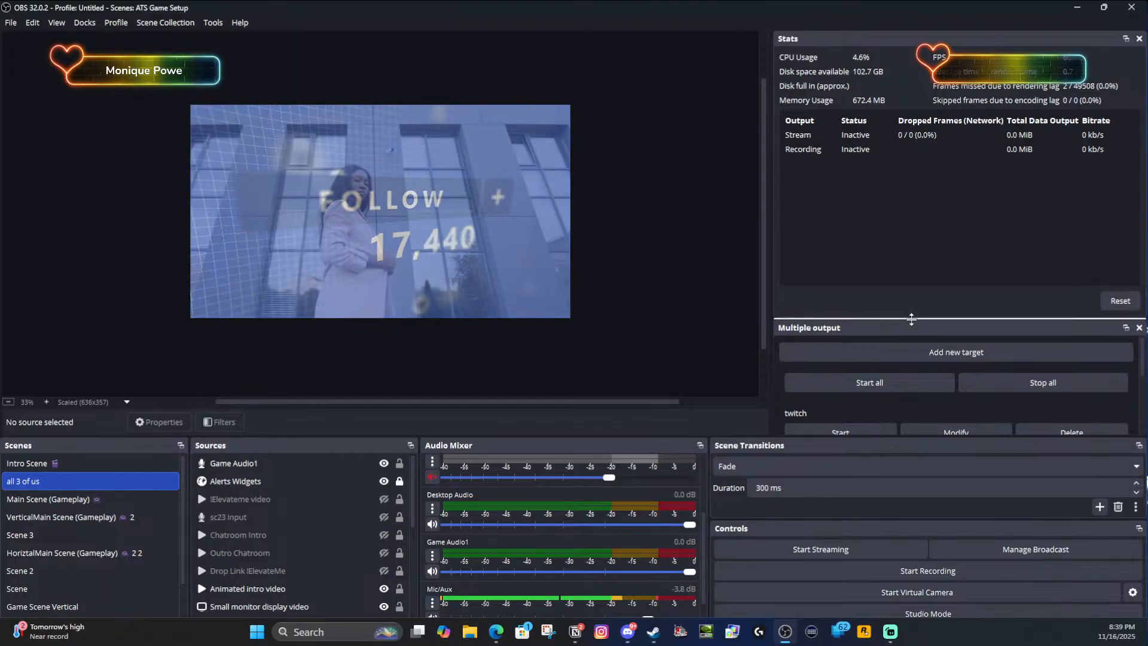
drag(912, 320, 915, 185)
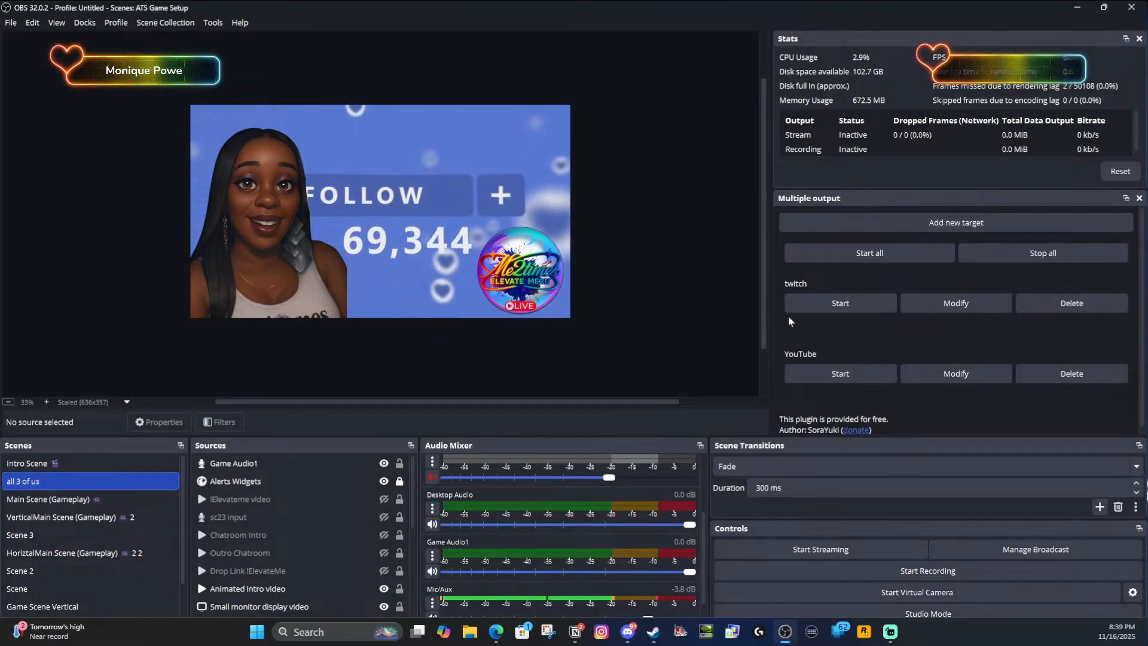
scroll(902, 362, down, 1)
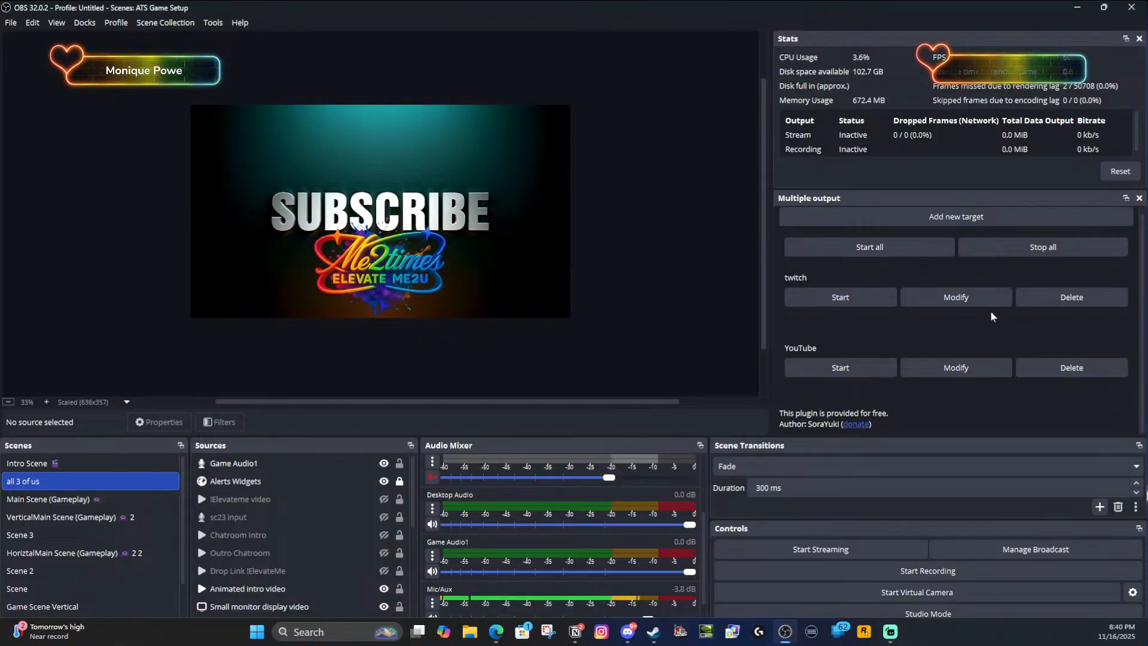
- Add a new Multiple output target named Kick and enable both Sync start with OBS and Sync stop with OBS
click(954, 216)
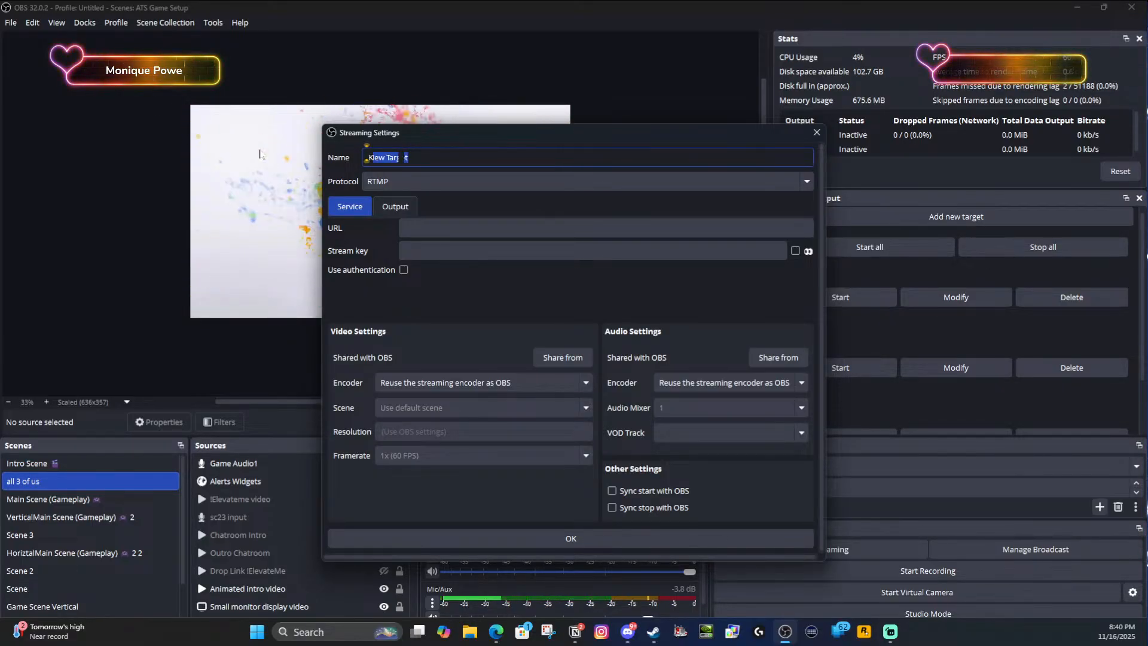
text(Ki)
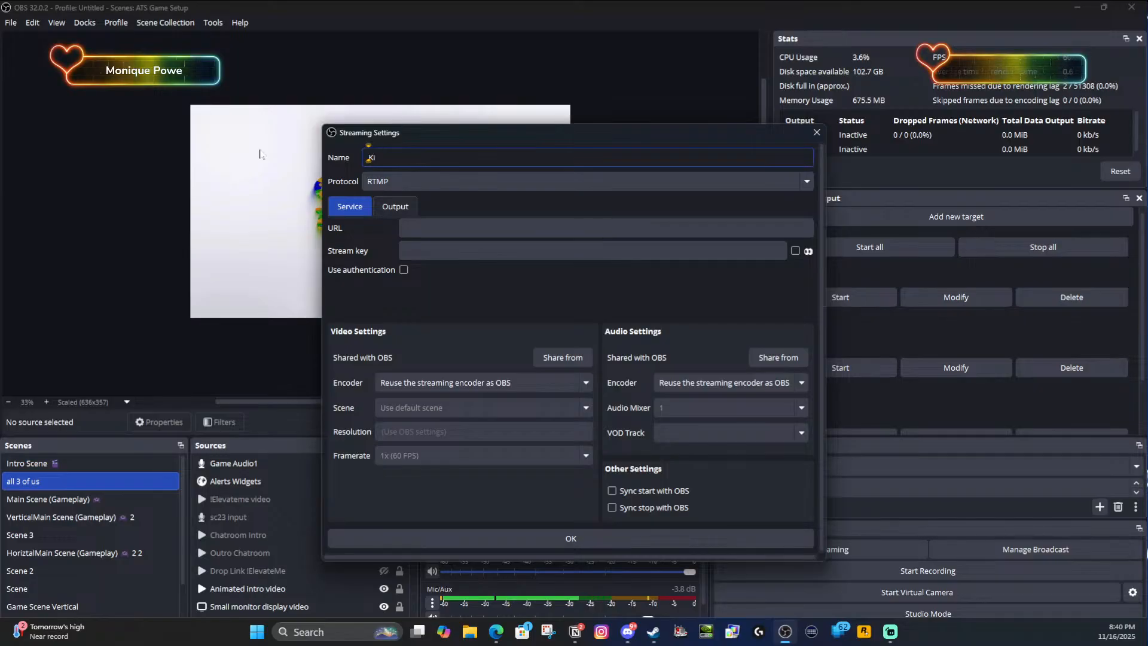
text(c)
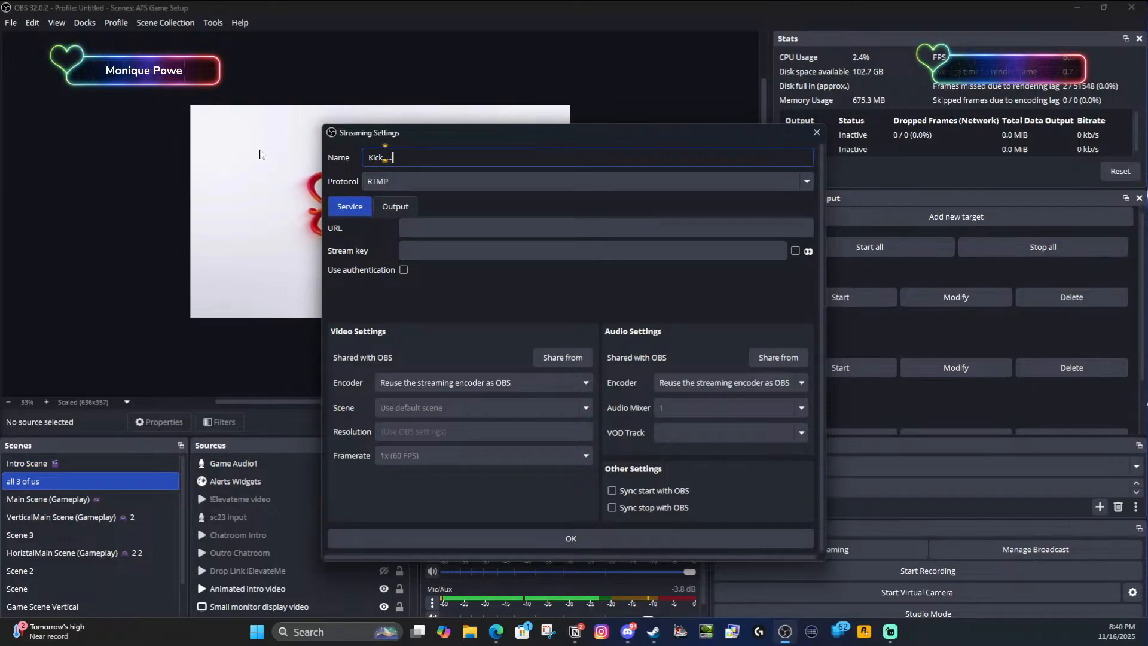
text(k)
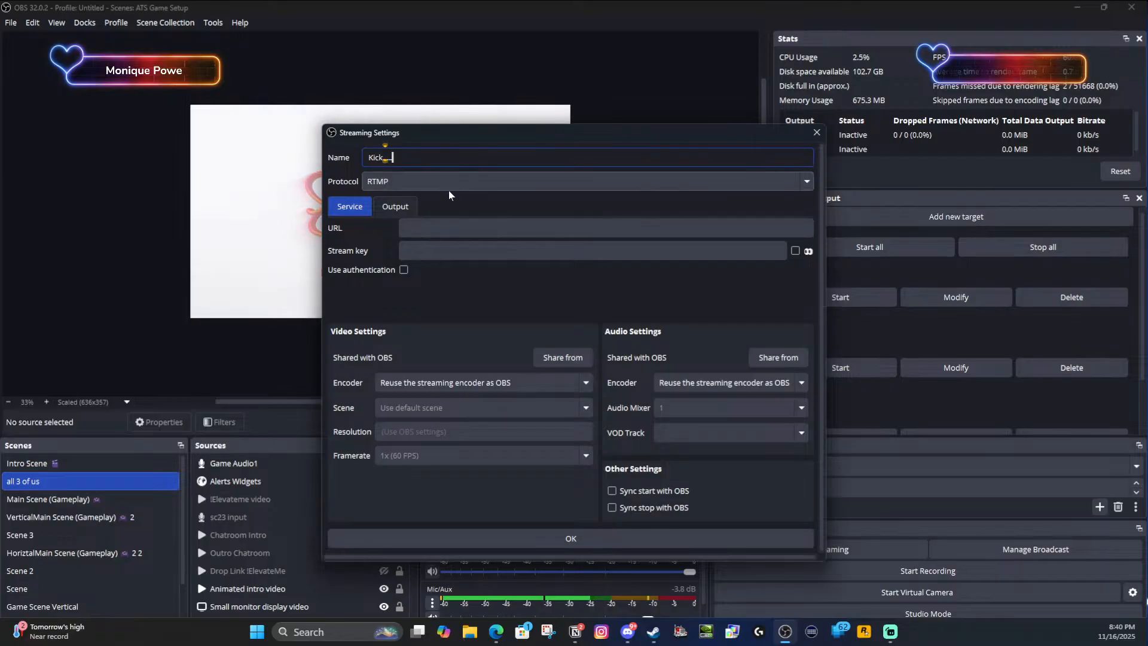
key(Tab)
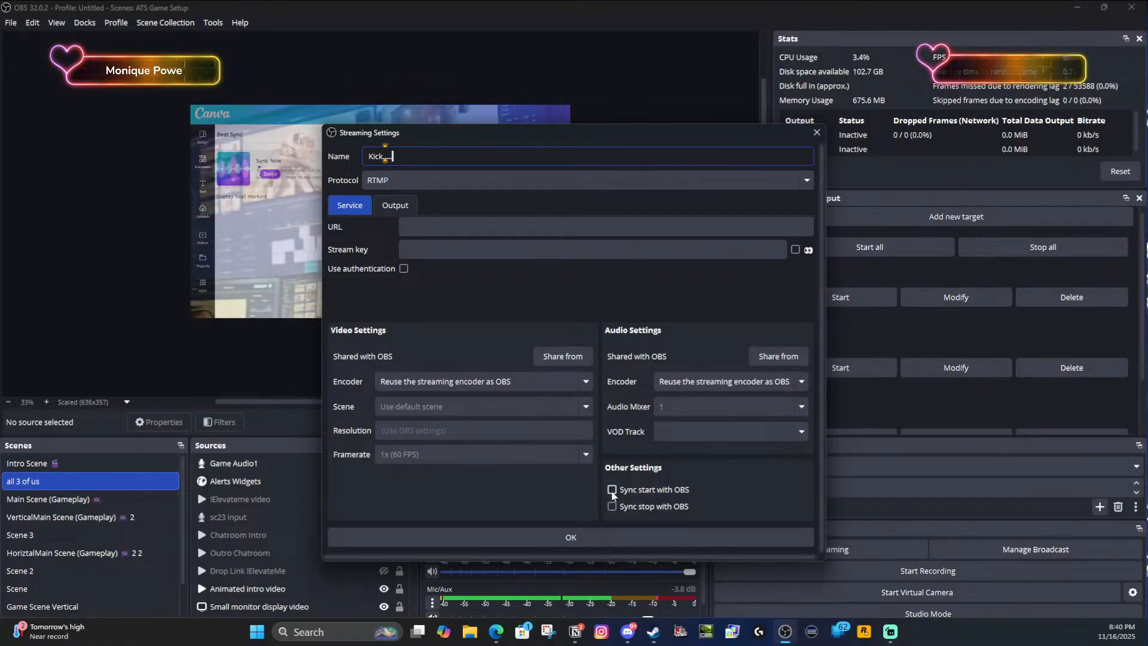
click(612, 490)
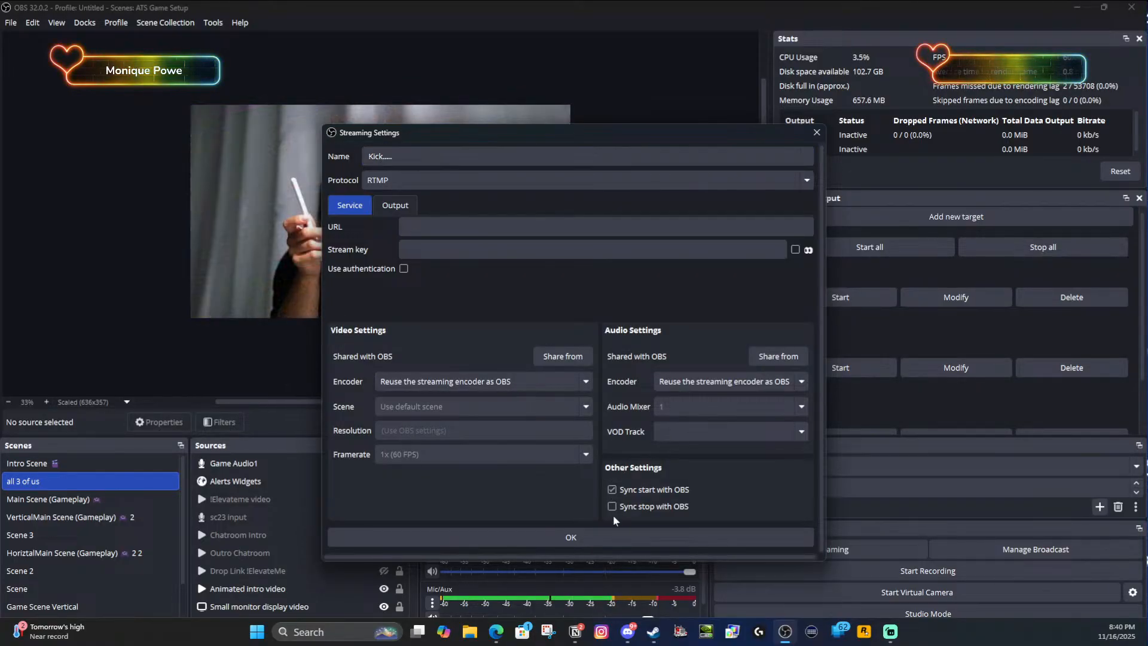
click(611, 507)
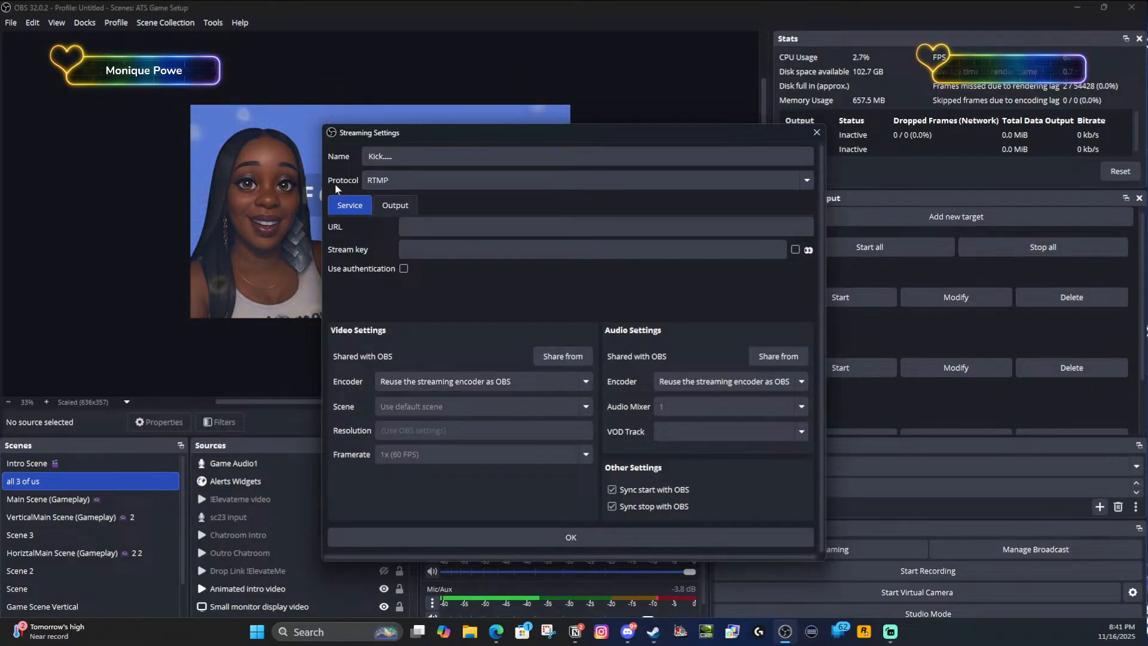
- View the Kick target's Output settings, return to its Service settings and move the dialog off the Multiple output dock
click(400, 207)
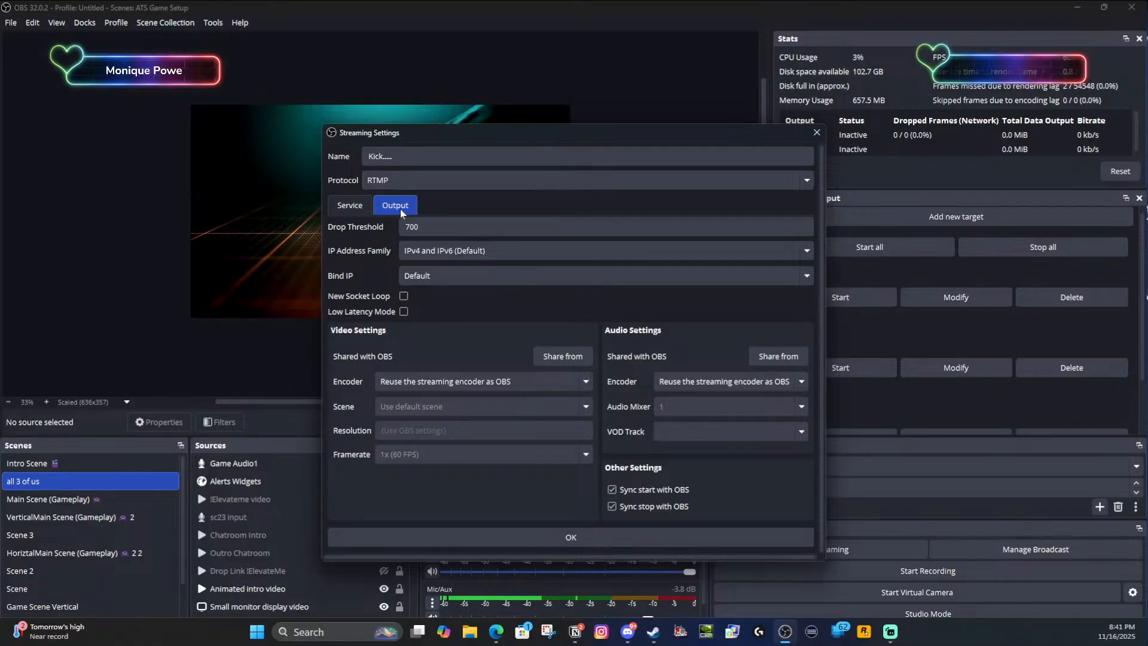
click(346, 205)
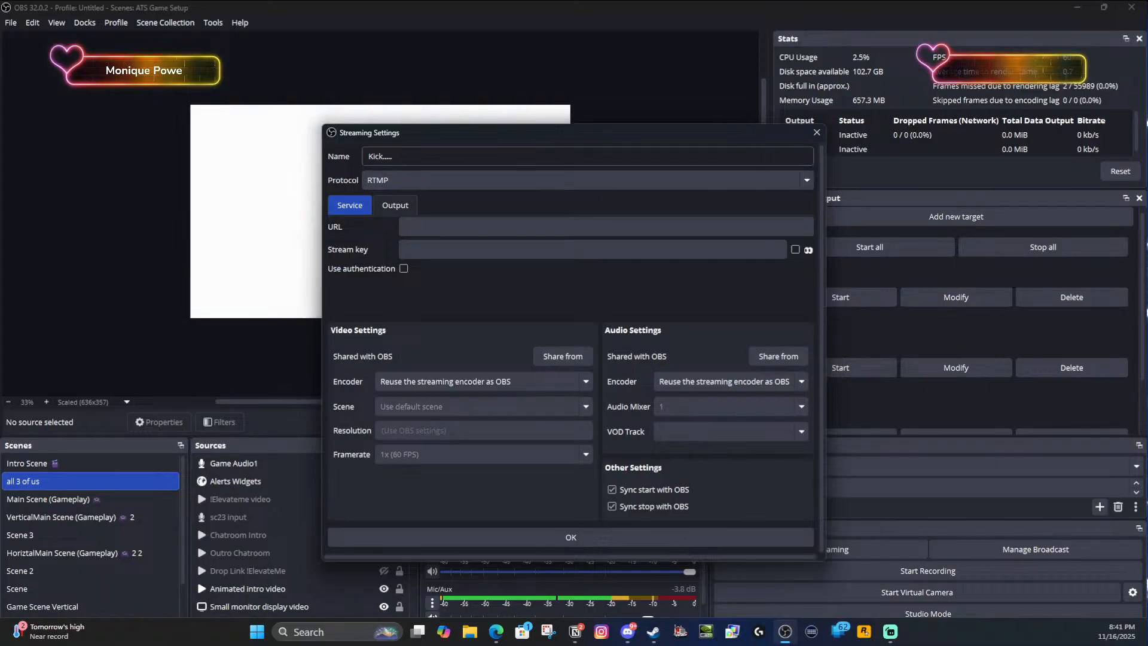
drag(709, 137, 612, 132)
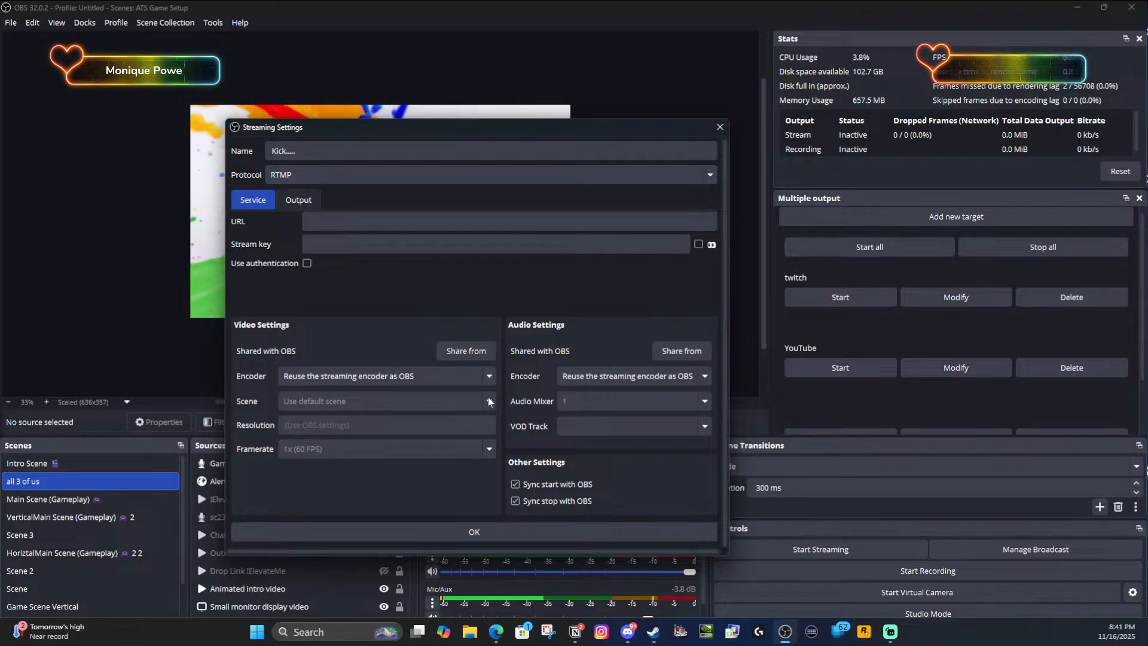
- Set the Kick target's video encoder to NVIDIA NVENC H.264 [obs_nvenc_h264_tex] and check its Scene and Resolution fields
click(460, 378)
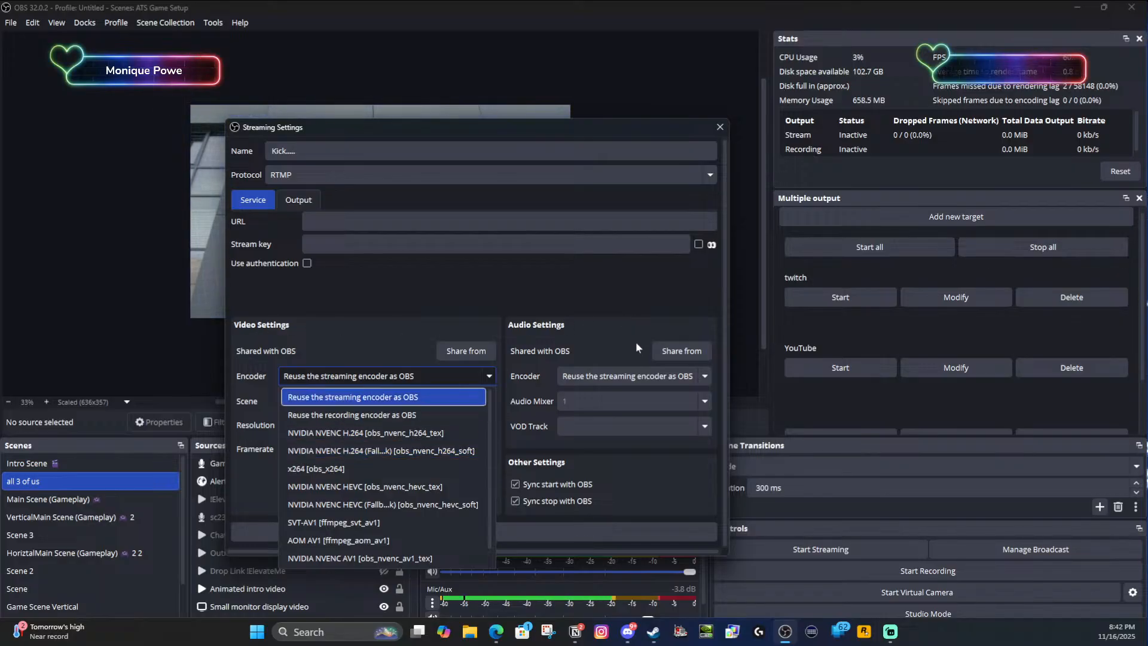
click(380, 437)
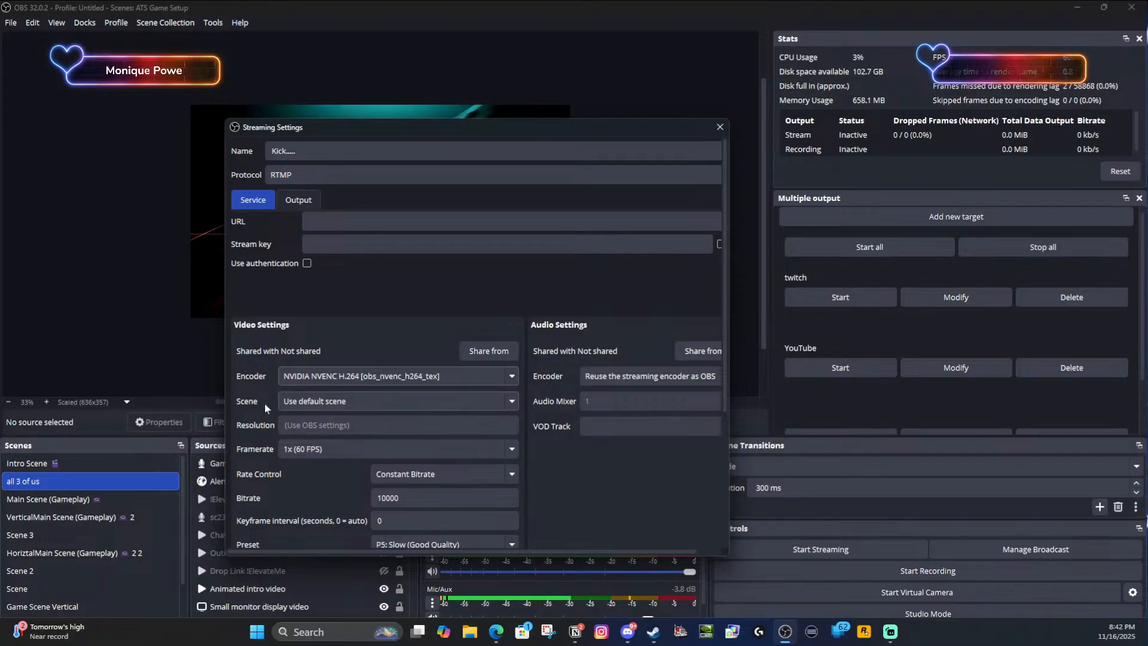
click(447, 403)
click(447, 403)
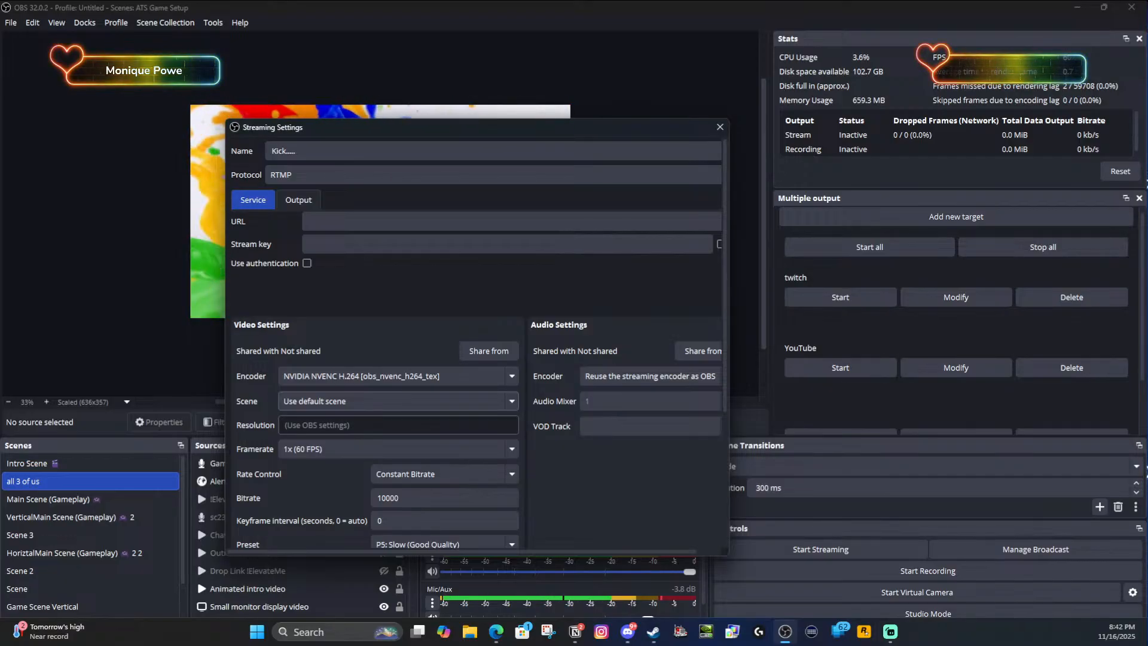
click(395, 425)
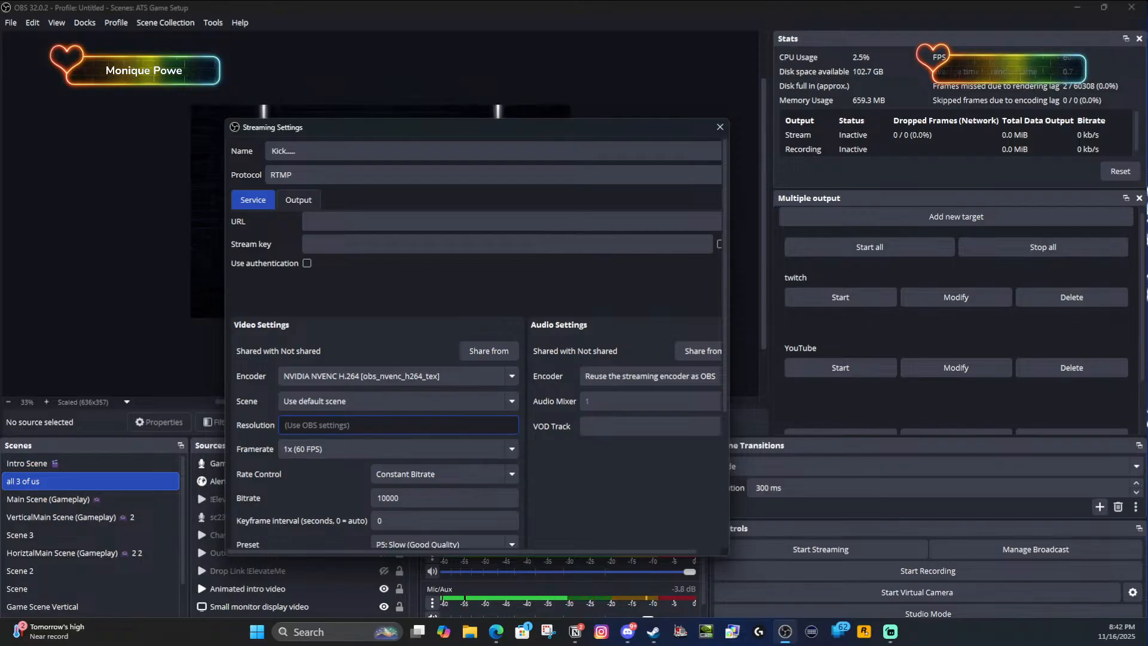
scroll(414, 440, up, 1)
scroll(459, 475, up, 1)
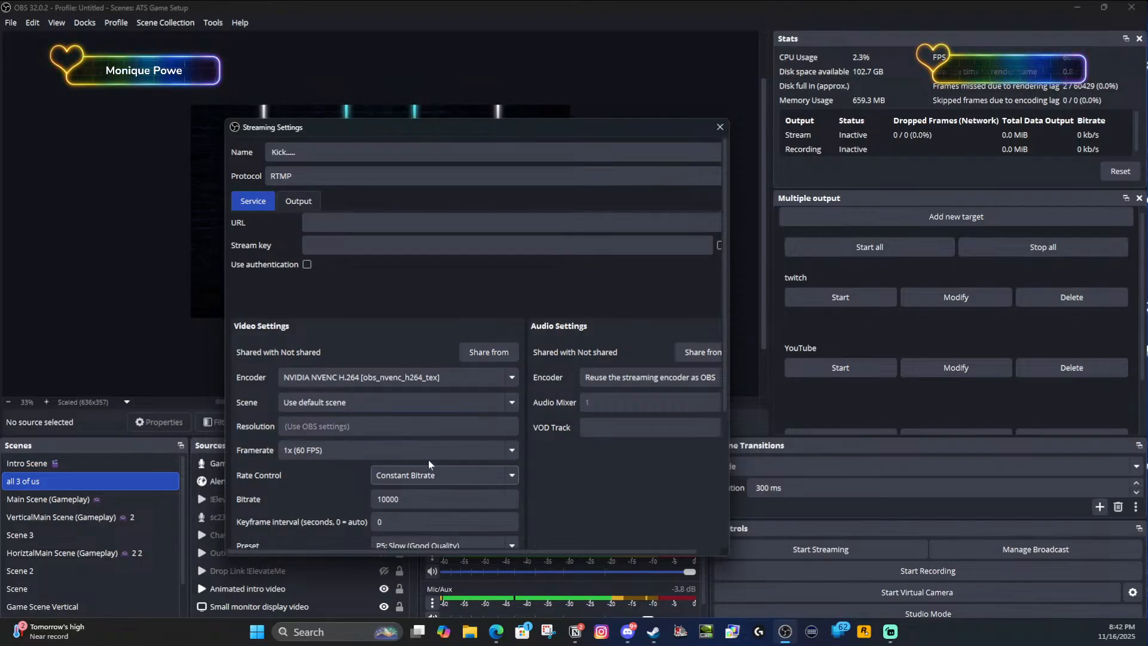
- Set the video encoder's keyframe interval to 2 seconds and turn off Look-ahead
scroll(493, 457, down, 2)
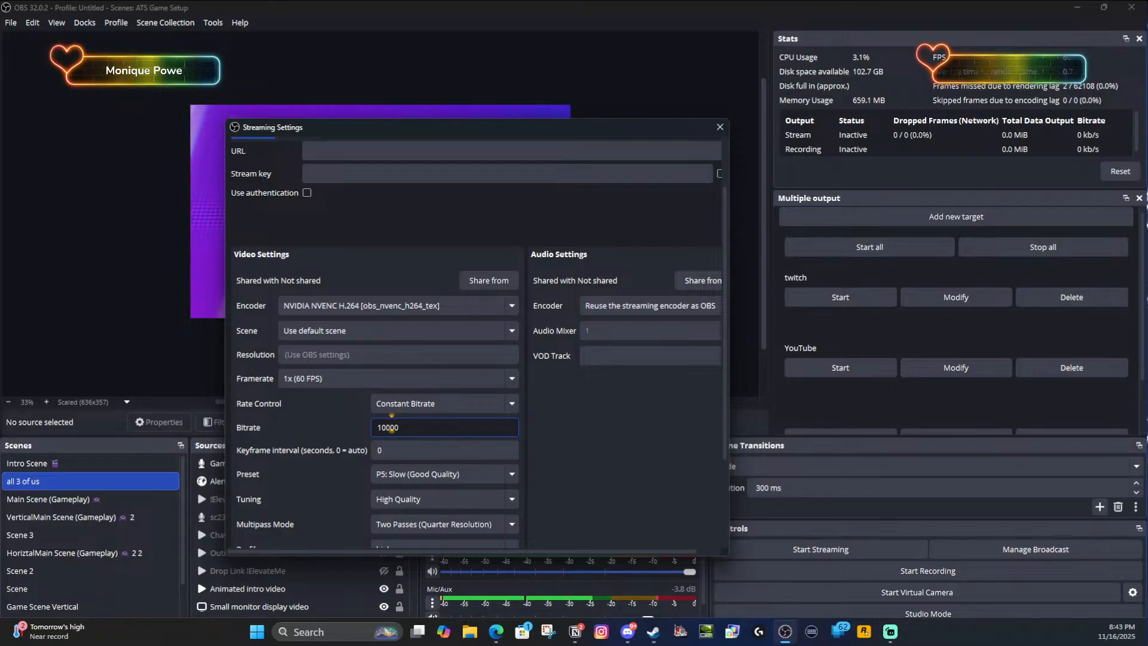
drag(400, 427, 364, 431)
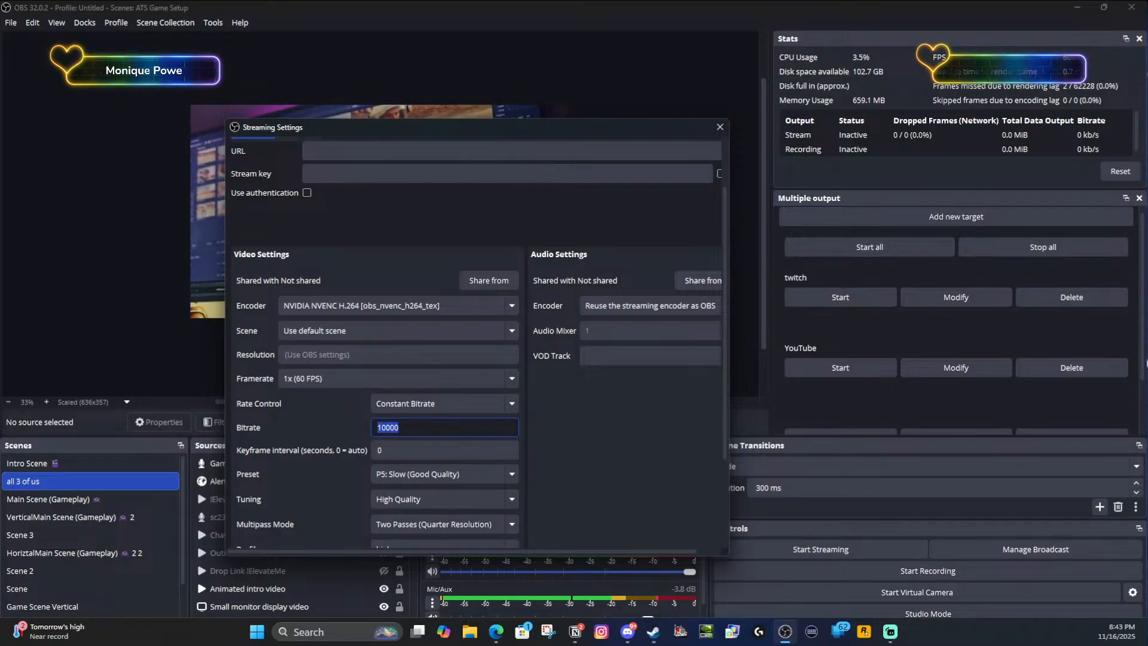
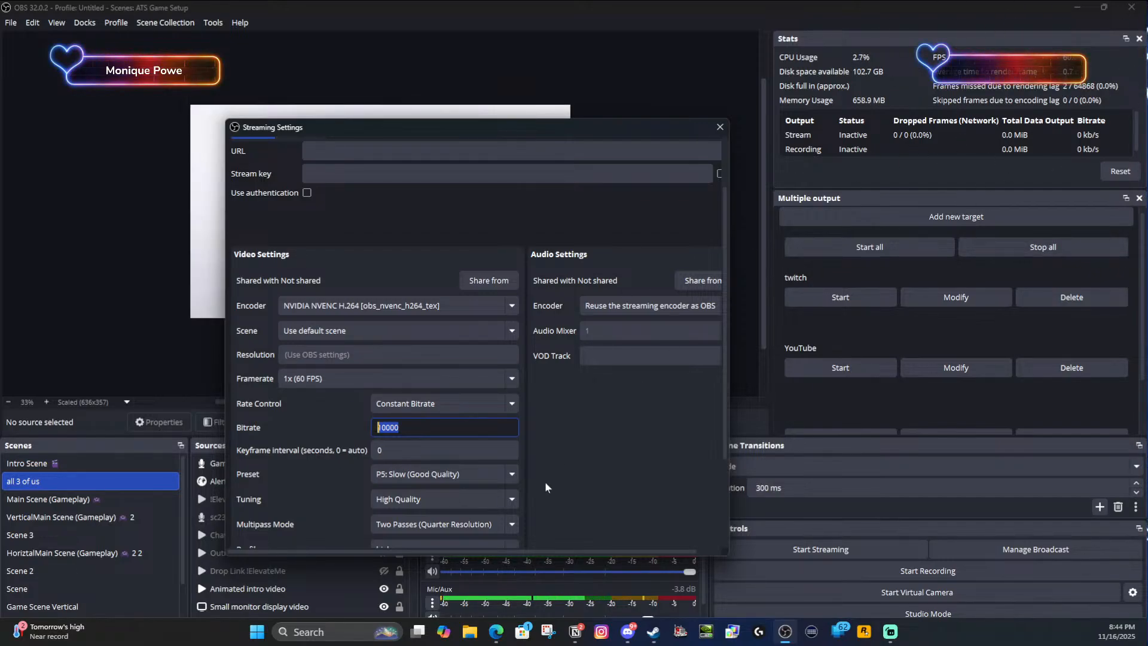
scroll(317, 471, down, 3)
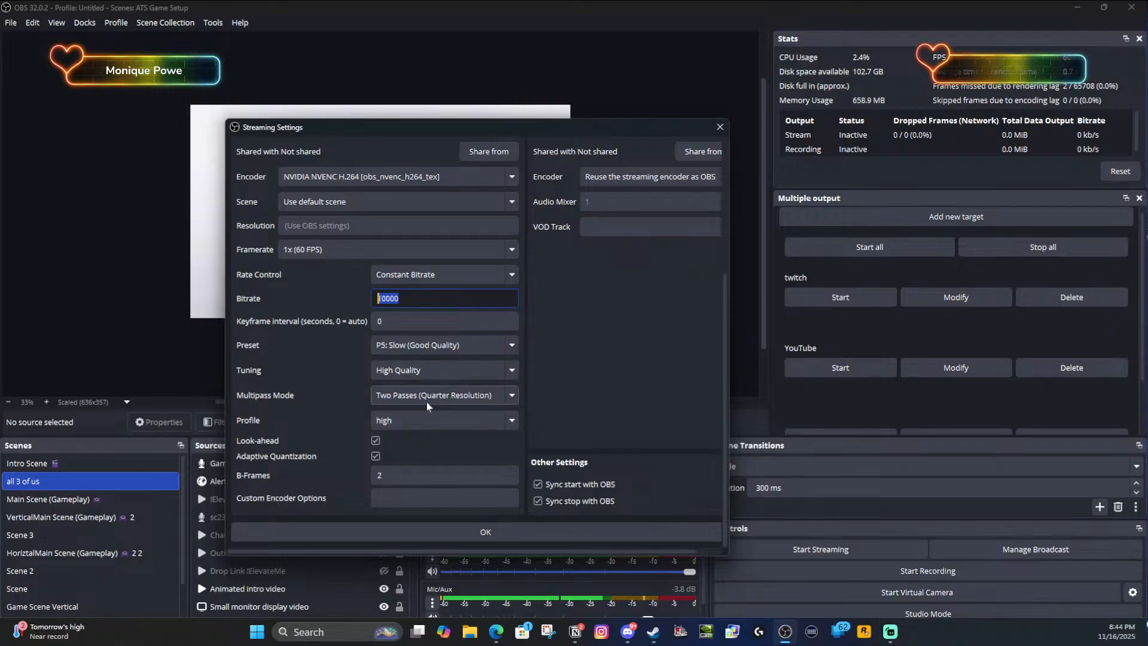
key(Tab)
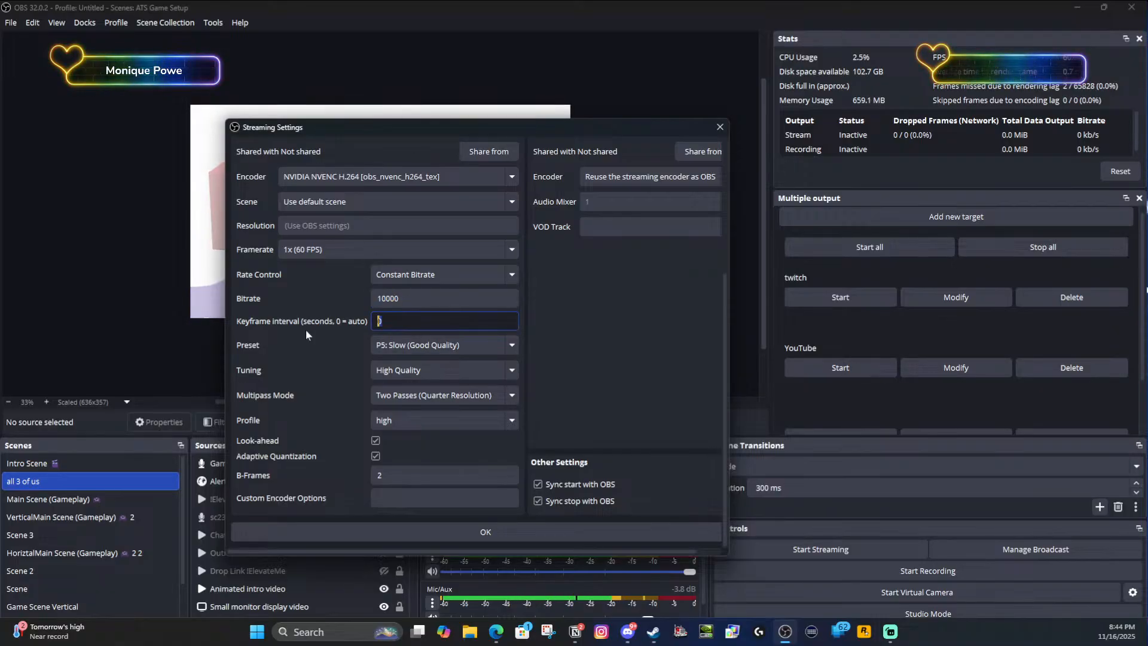
text(2)
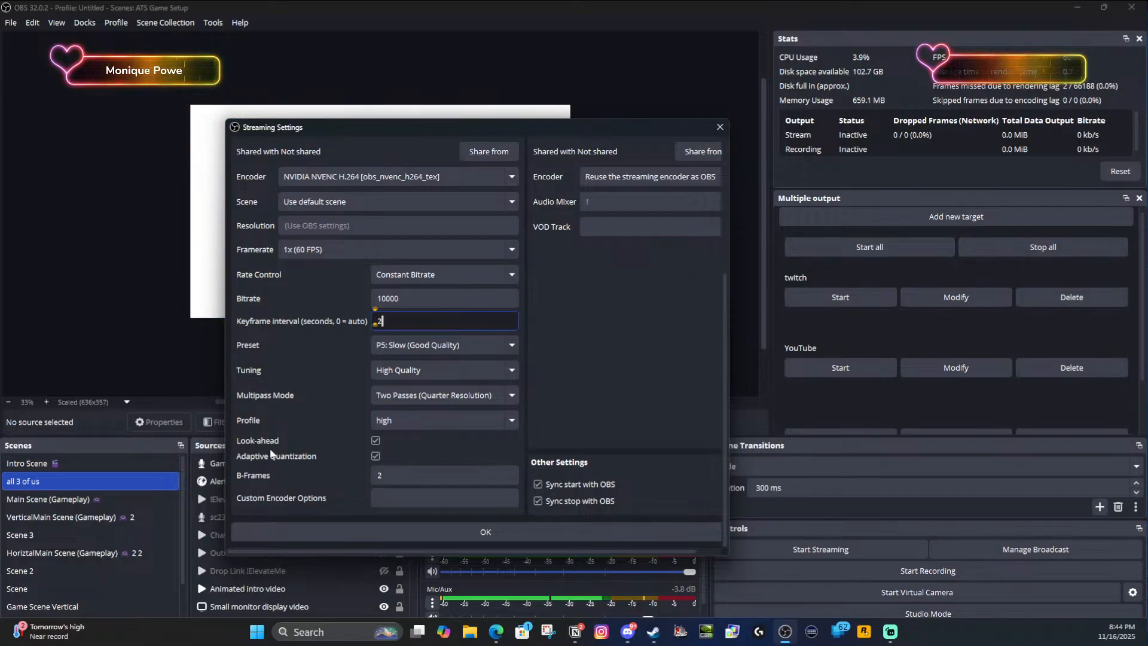
click(375, 440)
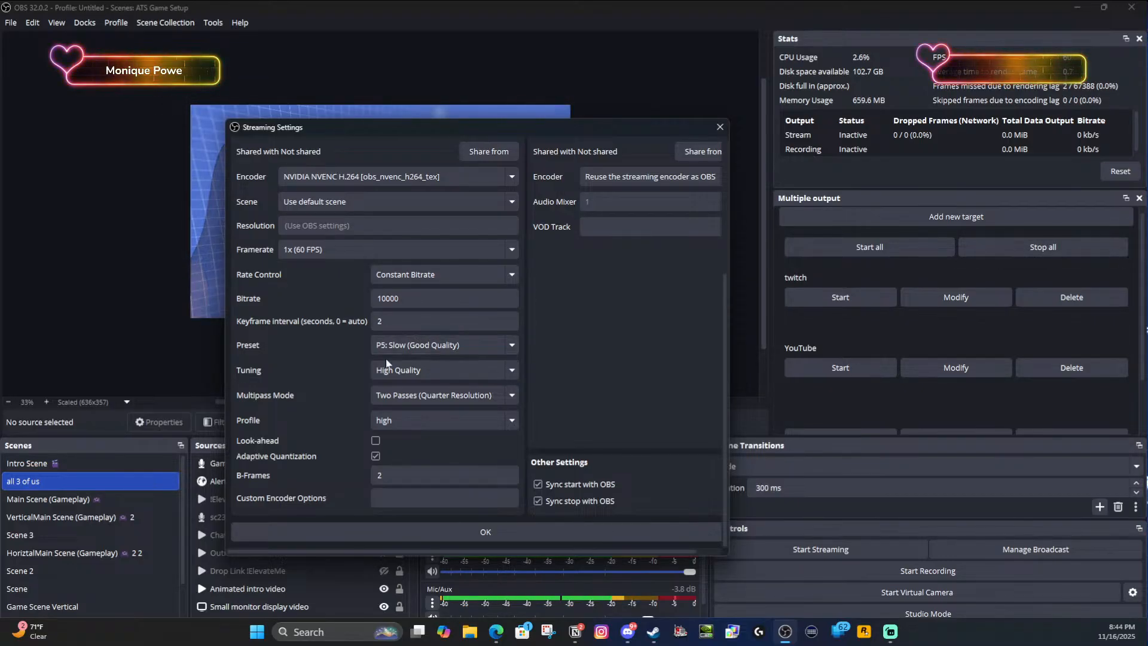
- Examine the Preset, Tuning and Multipass Mode options of the Kick target's video encoder, leaving each selection as it is
click(426, 347)
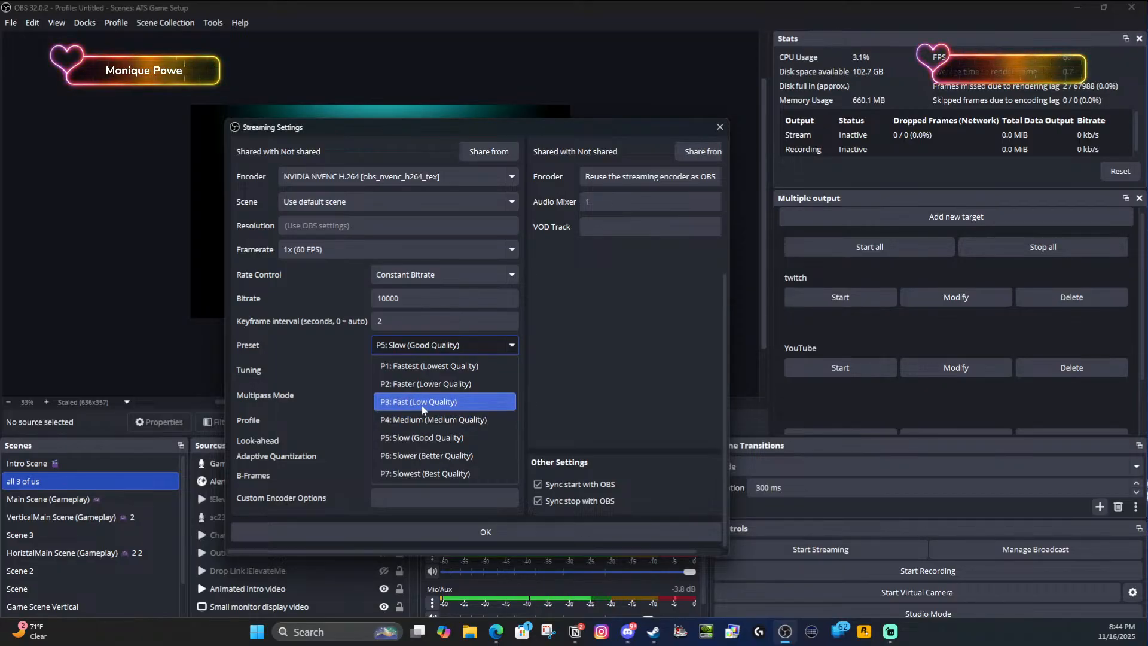
click(356, 347)
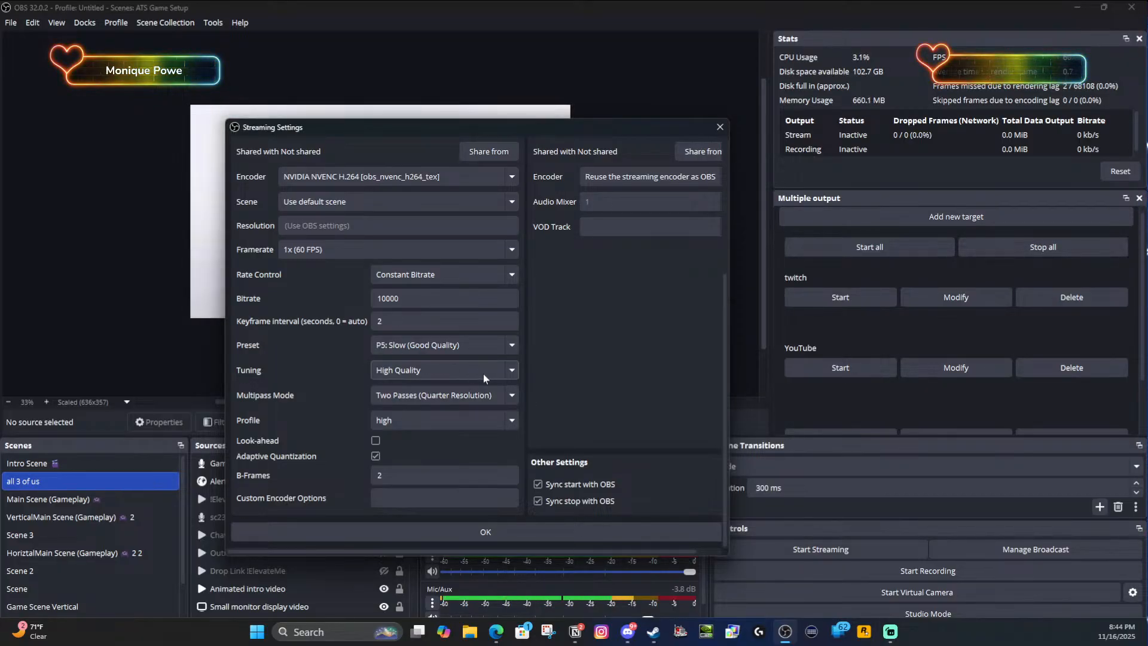
click(483, 375)
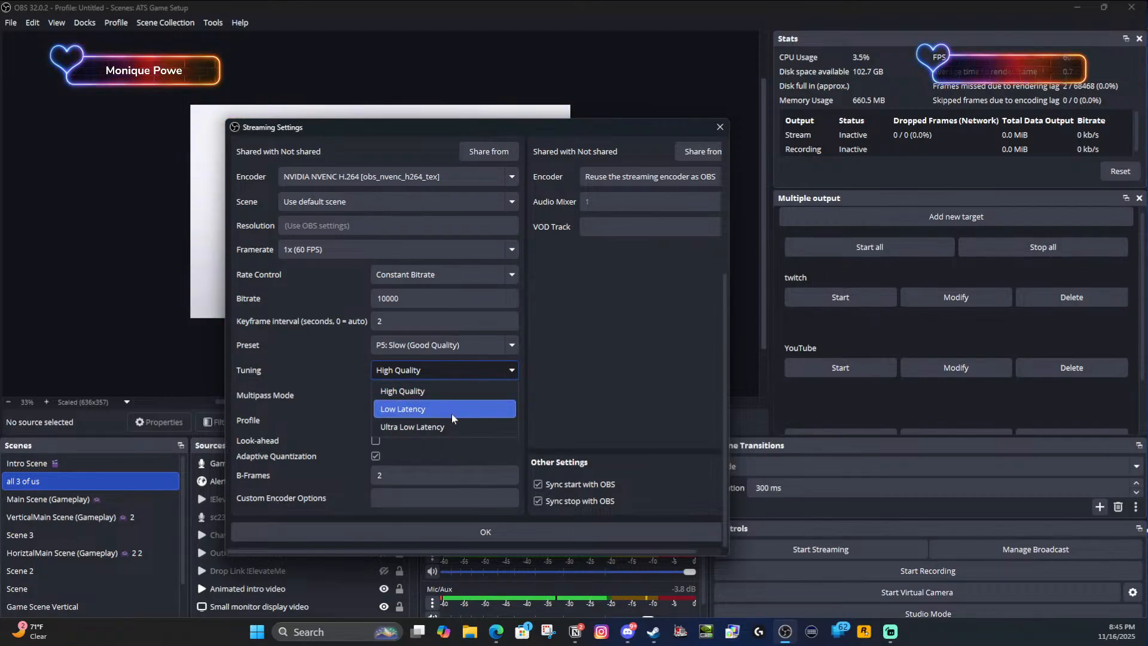
click(349, 371)
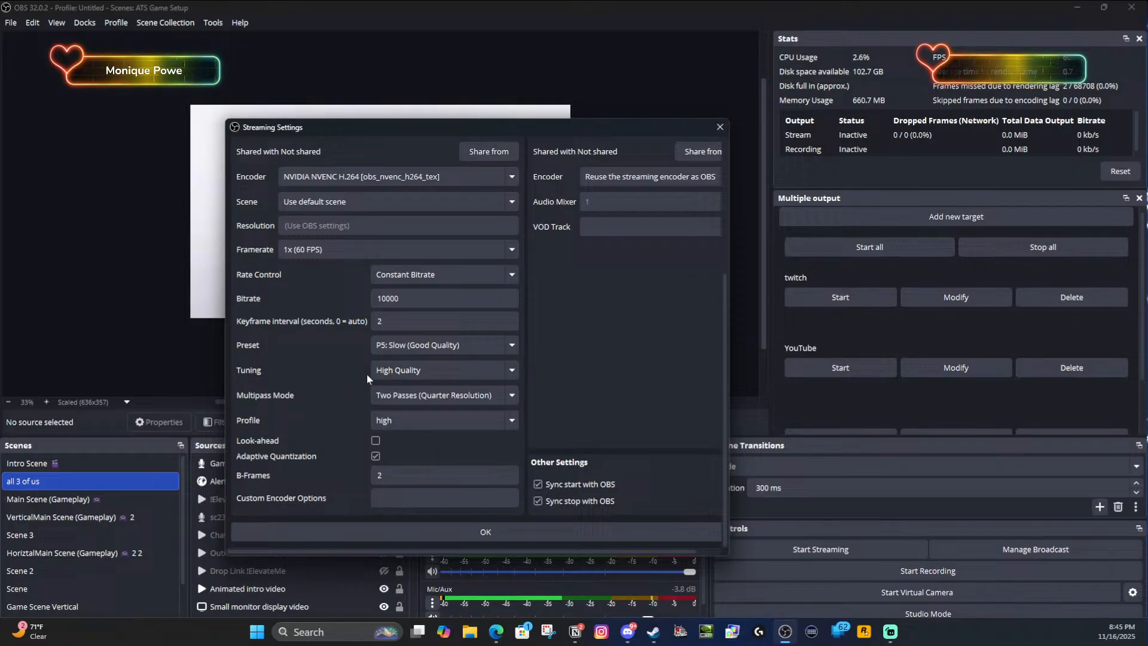
click(492, 394)
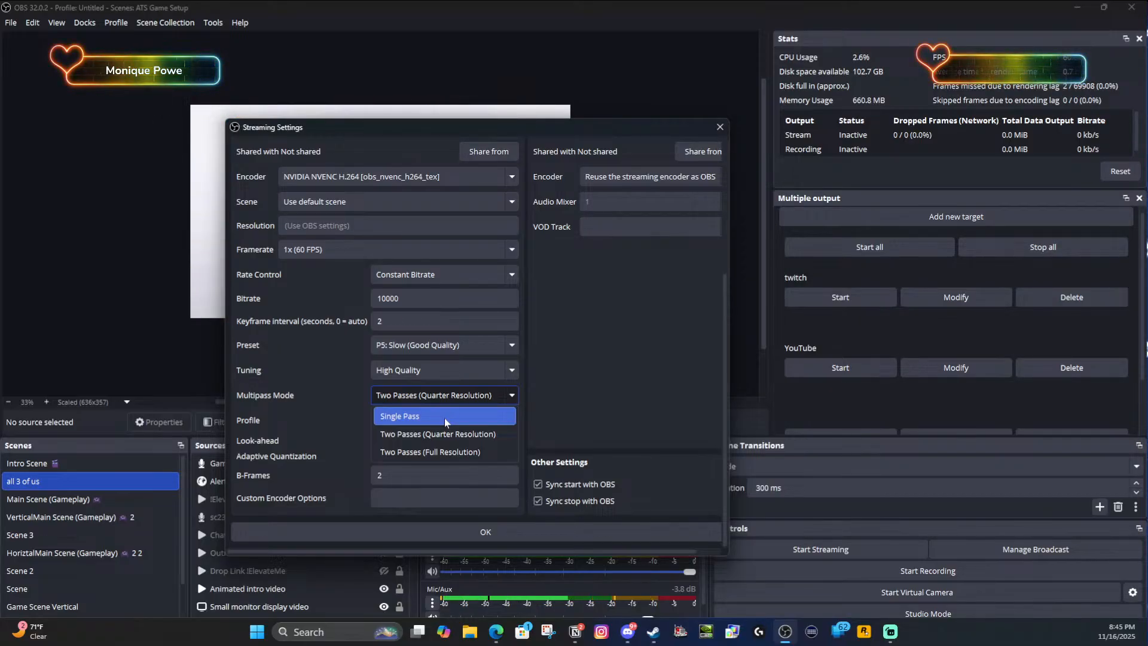
click(347, 411)
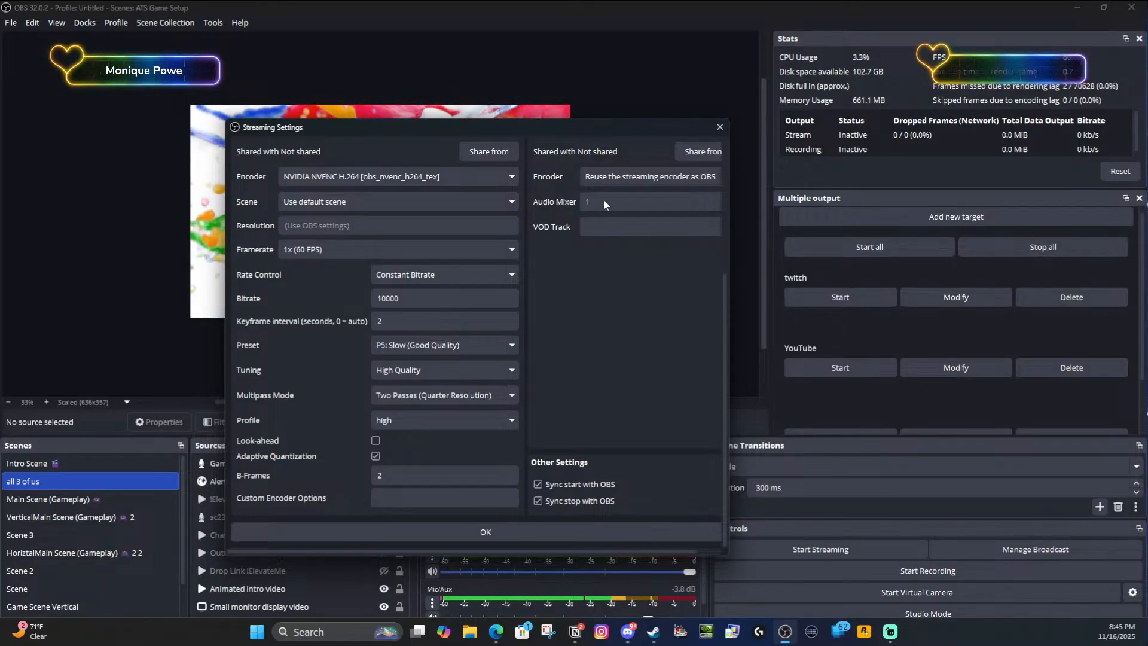
- Set the Kick target's audio encoder to FFmpeg AAC [ffmpeg_aac], check its Bitrate field and save the target
click(682, 183)
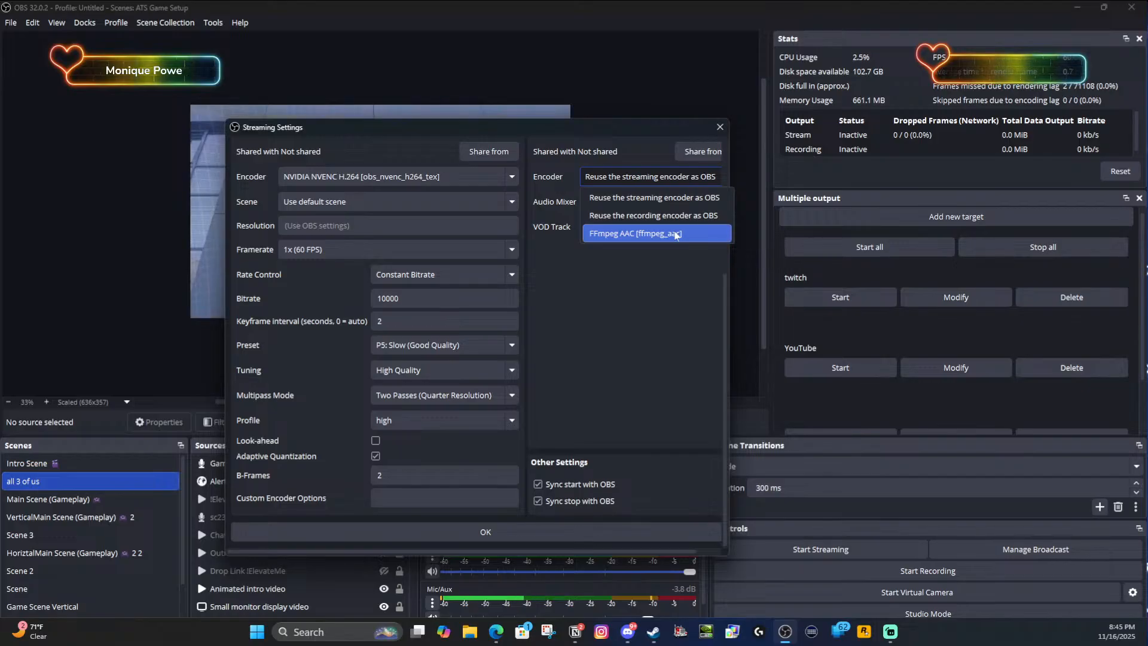
click(676, 233)
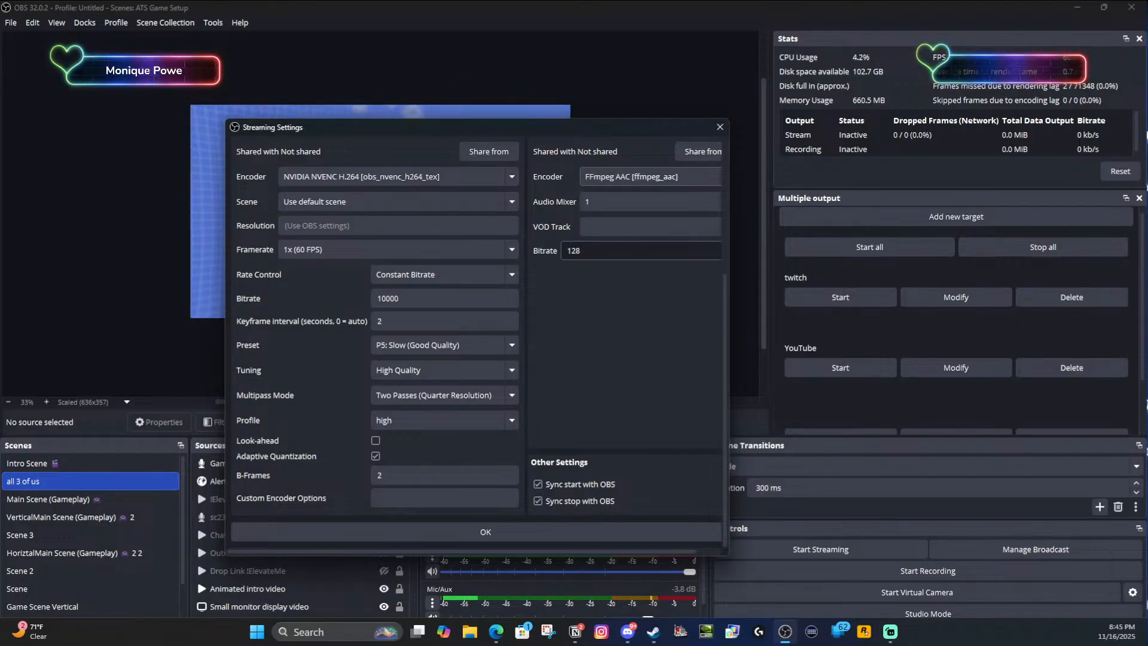
click(572, 250)
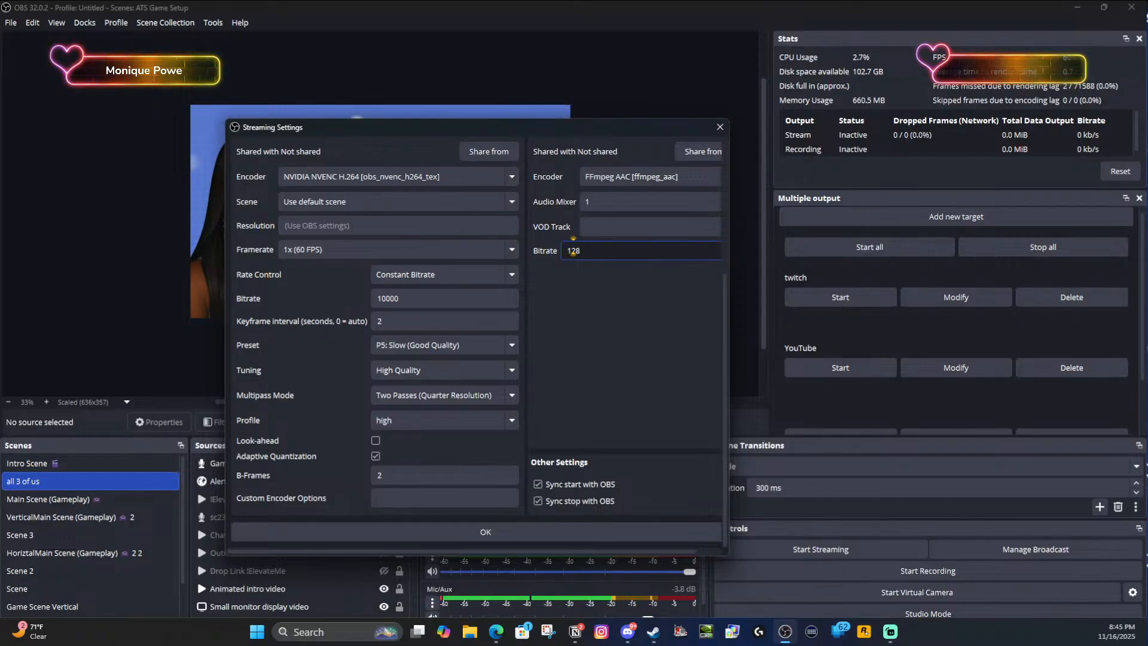
click(633, 312)
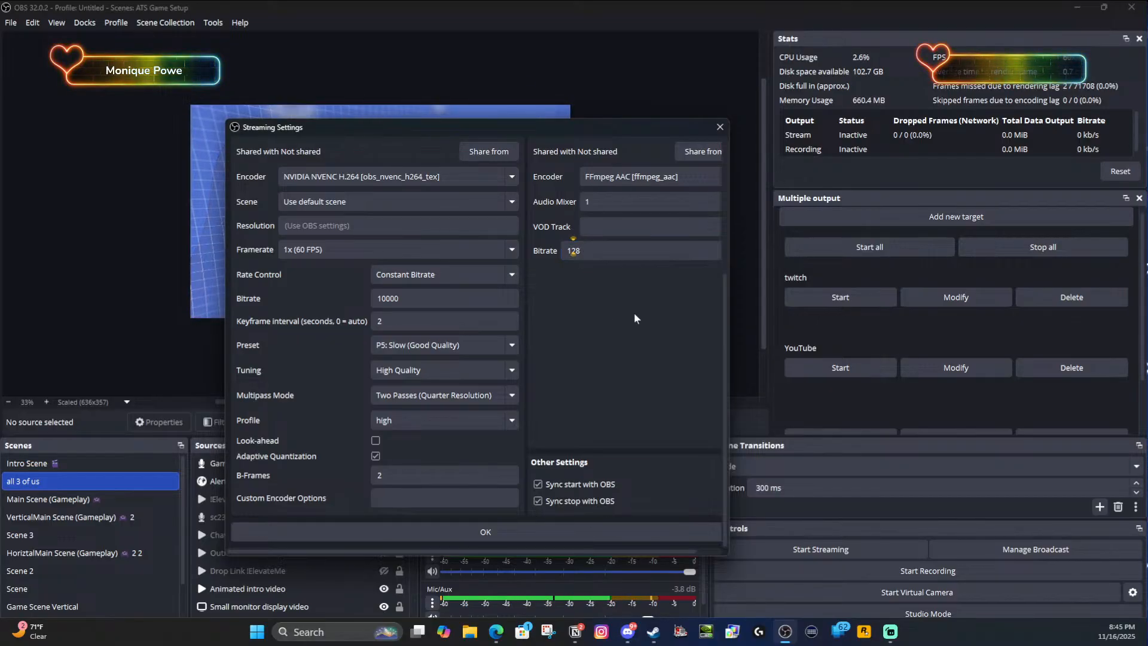
click(577, 526)
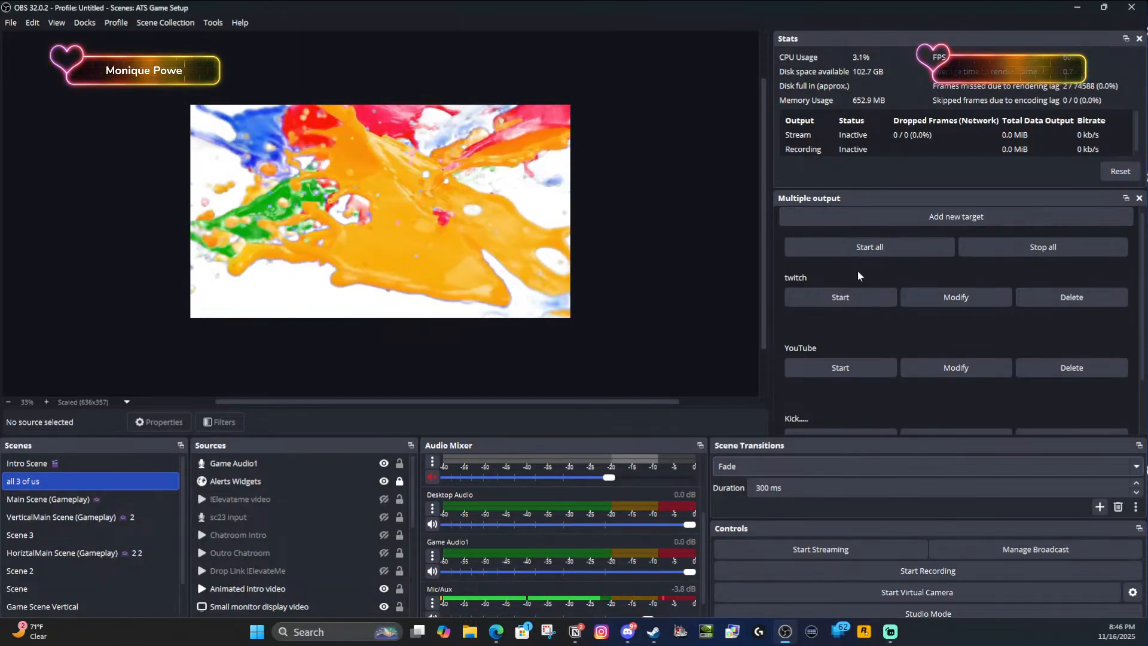
- Look through the targets in the Multiple output dock, and start and stop a short recording
scroll(861, 329, down, 2)
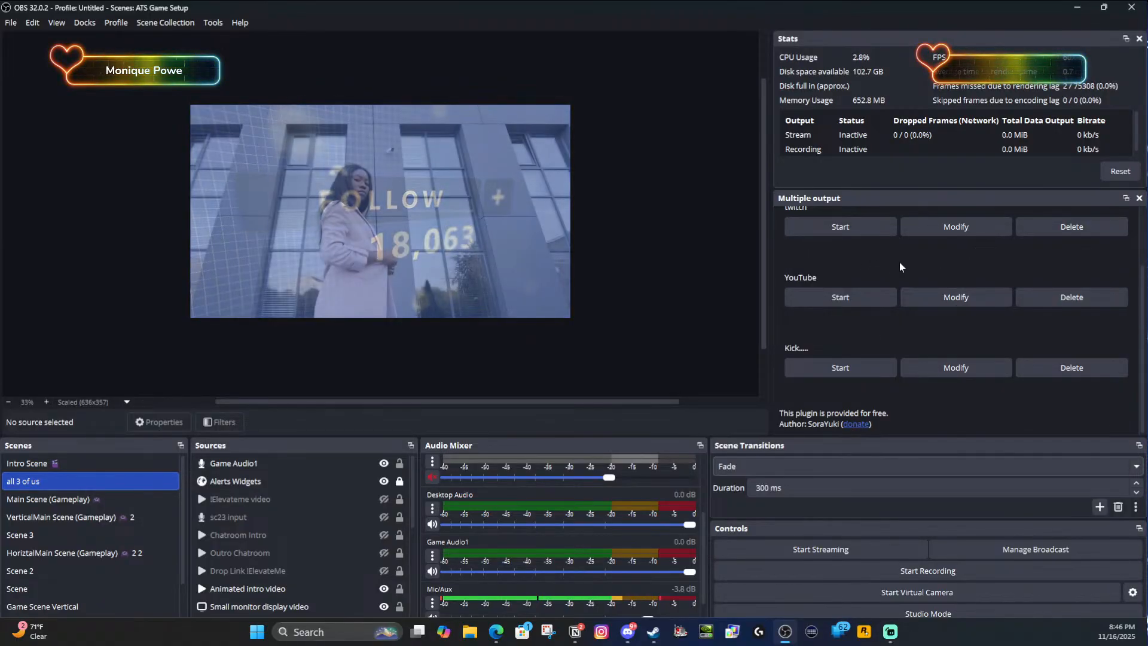
scroll(936, 347, up, 2)
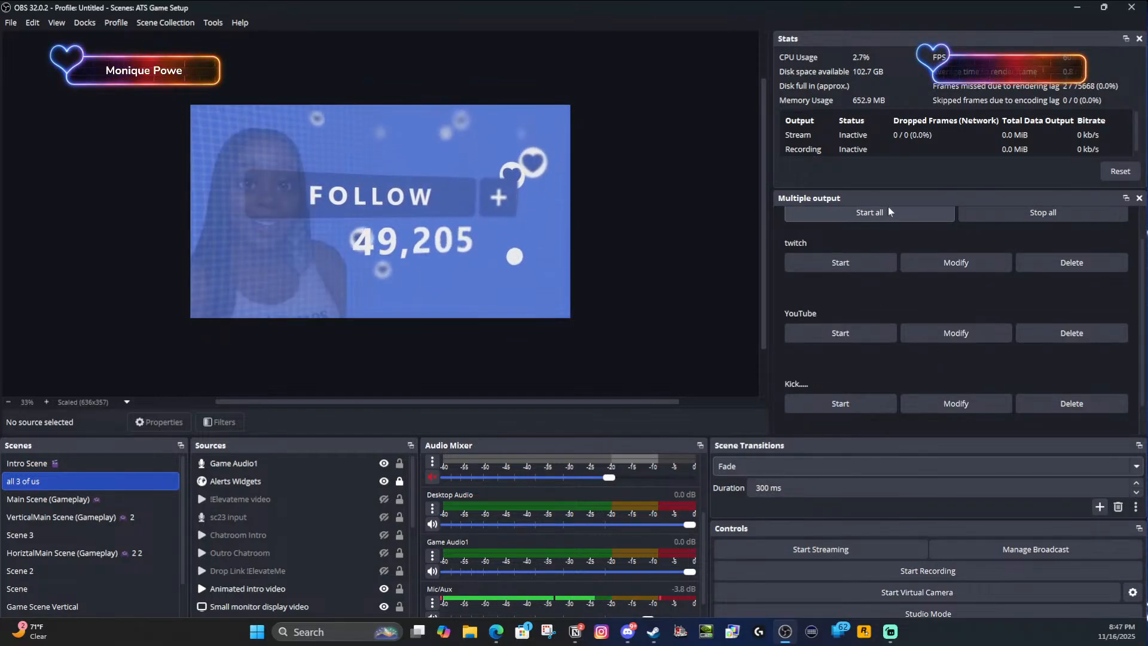
scroll(895, 217, up, 2)
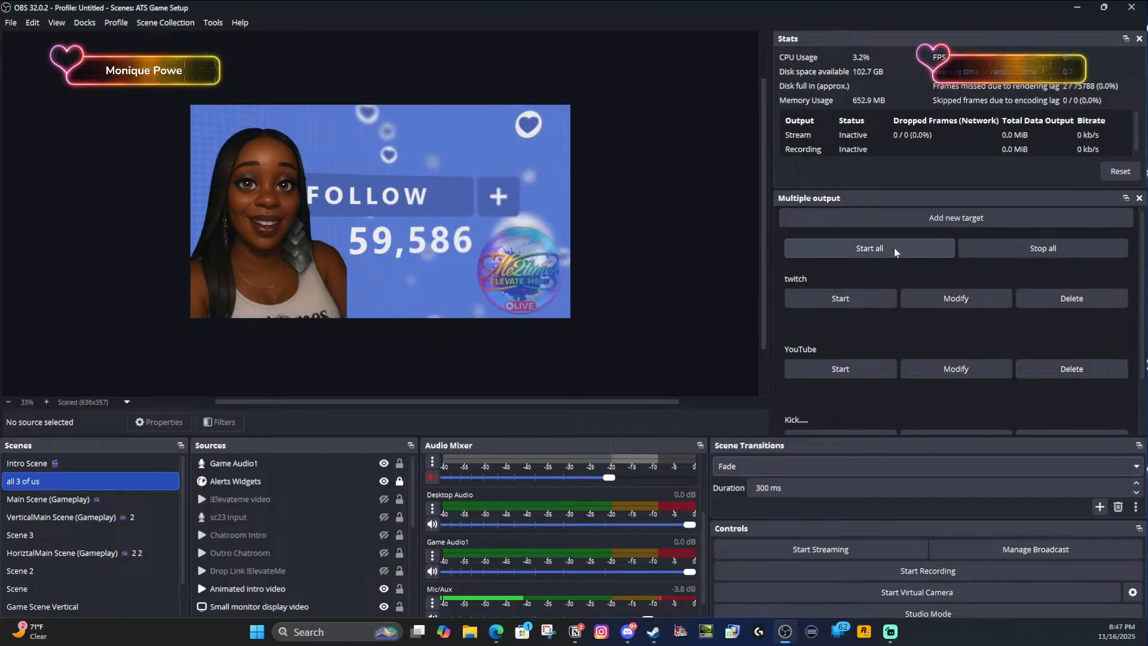
scroll(914, 278, down, 3)
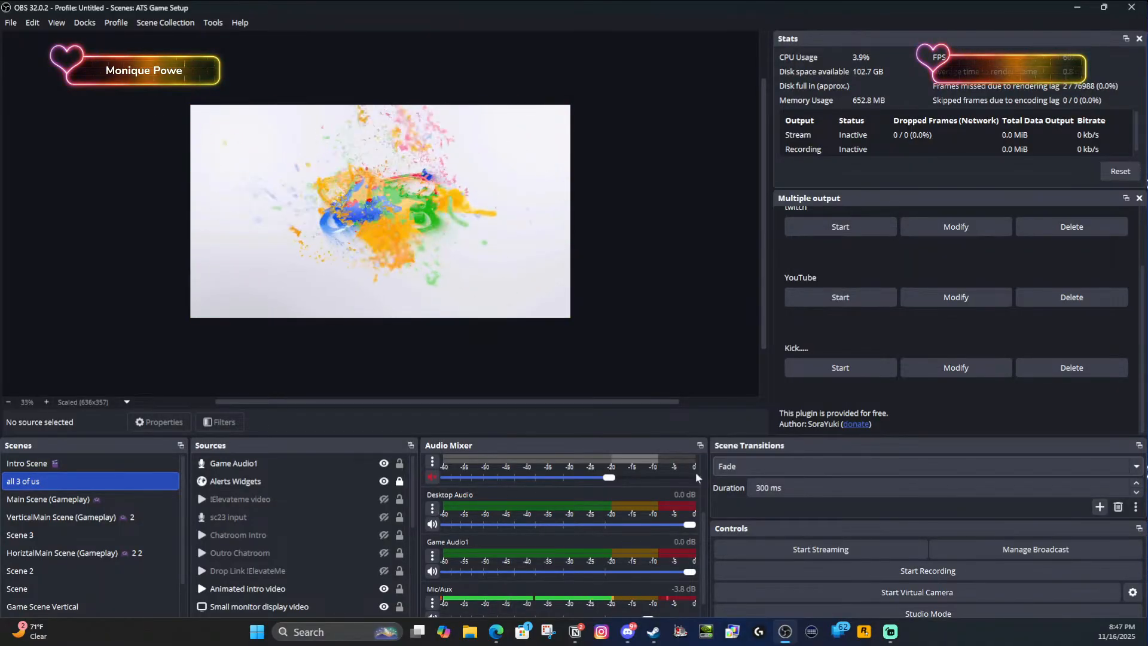
click(946, 572)
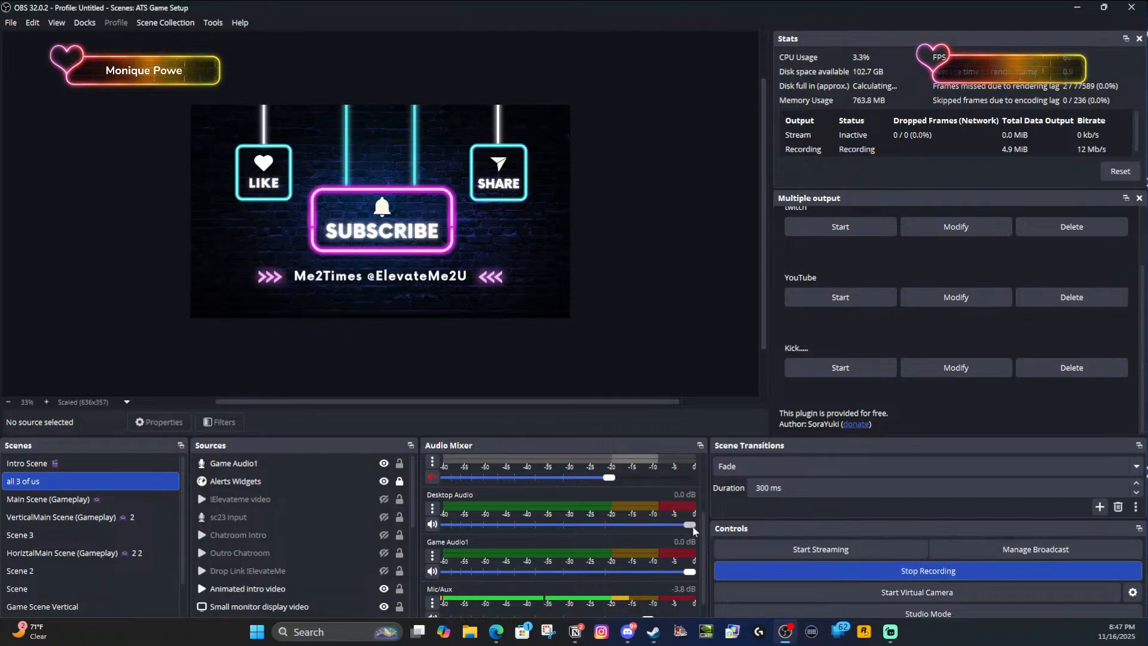
click(972, 575)
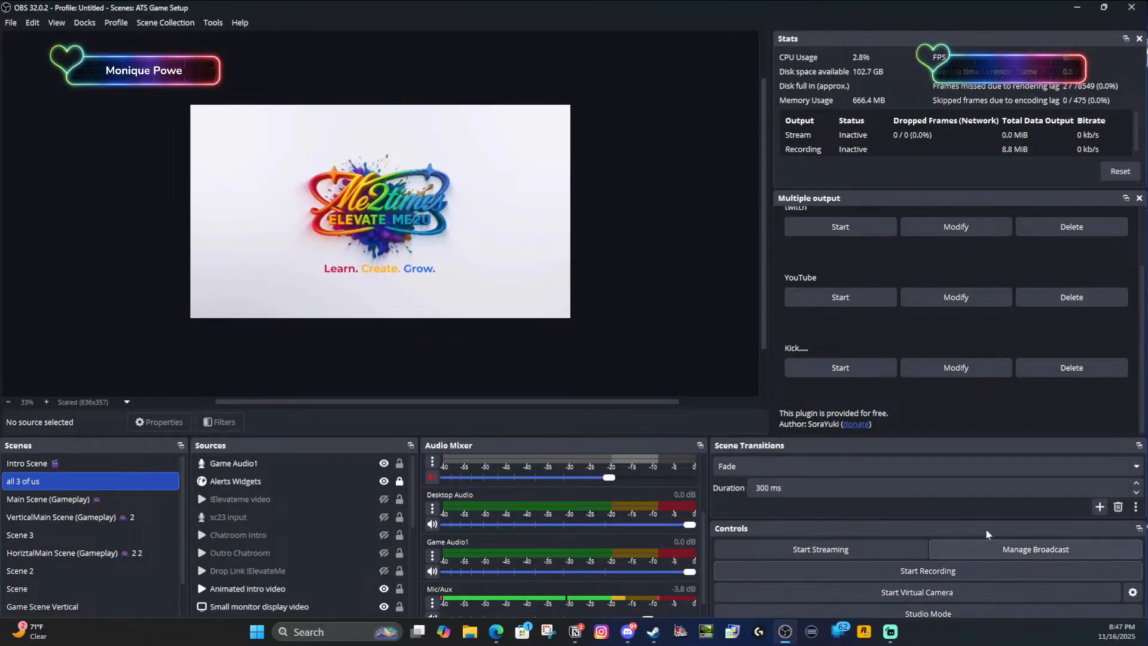
- Set the scene transition duration to 200 ms and enlarge the lower docks upward
scroll(1017, 487, down, 2)
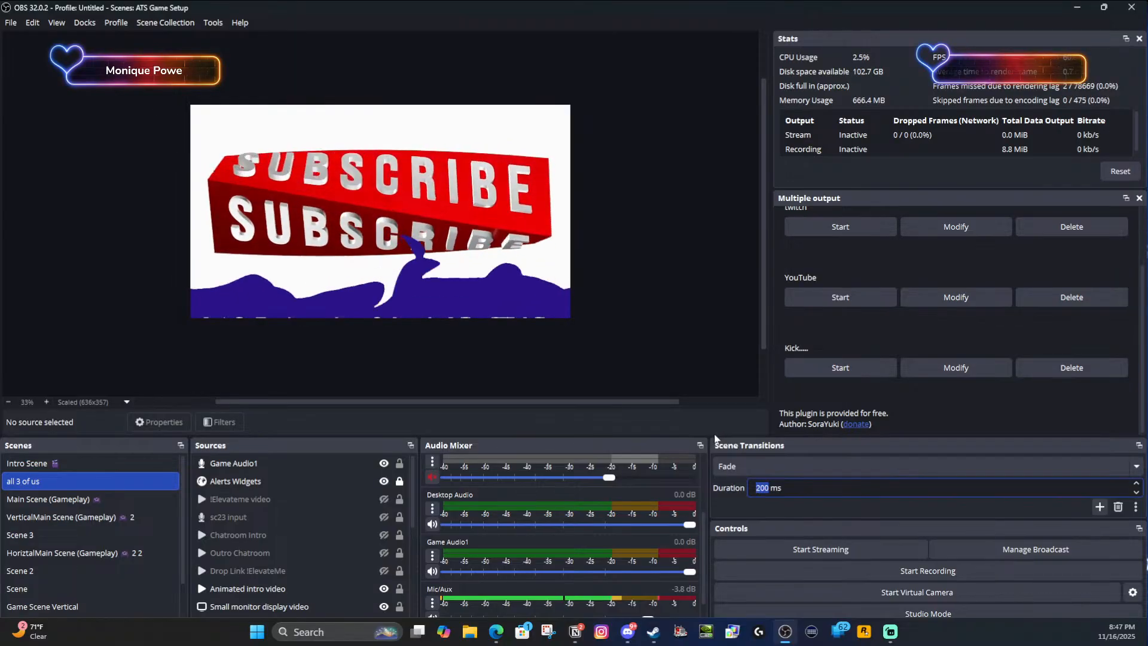
drag(711, 438, 723, 320)
- Examine the Output settings for streaming and recording, including the available recording formats, leaving the format as it is
click(955, 566)
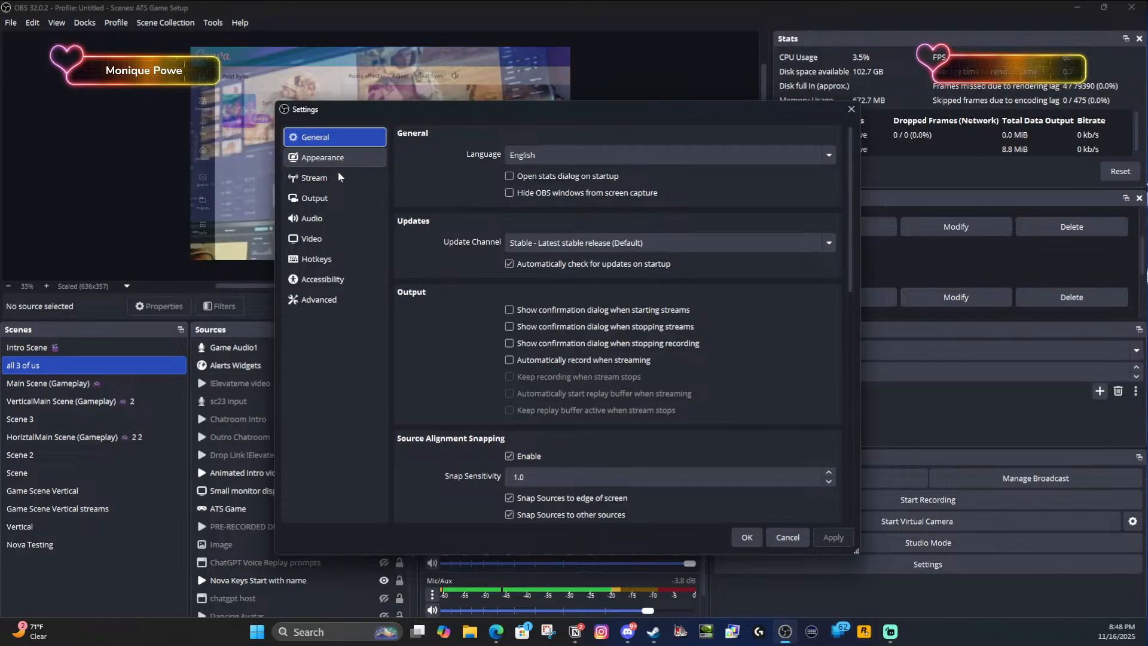
click(328, 203)
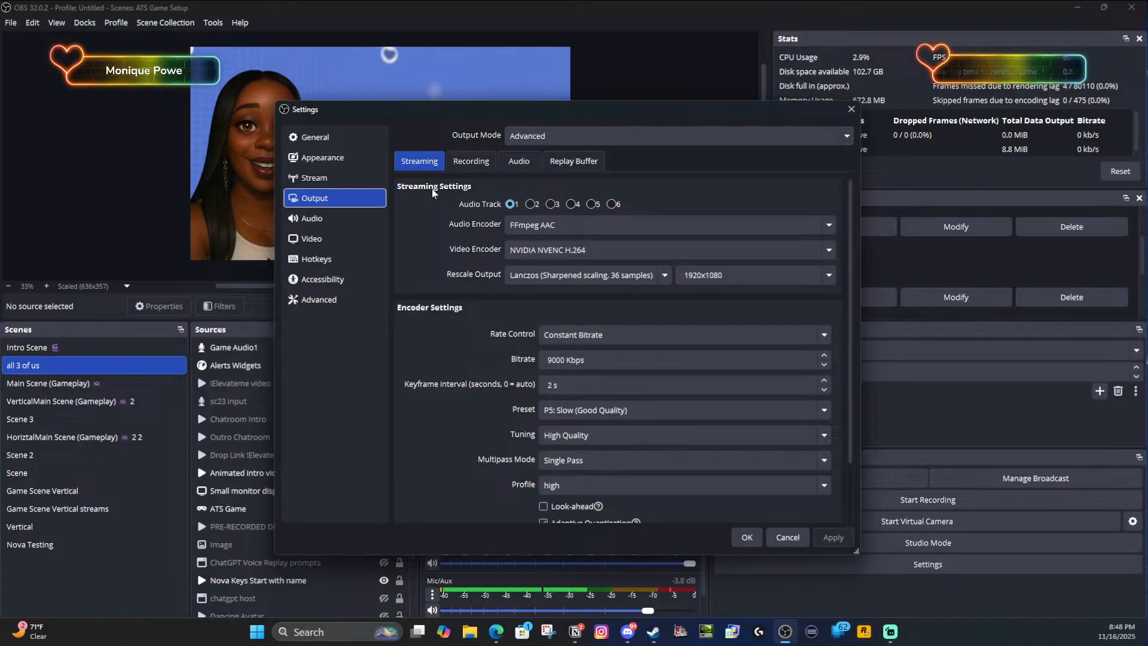
scroll(620, 397, down, 1)
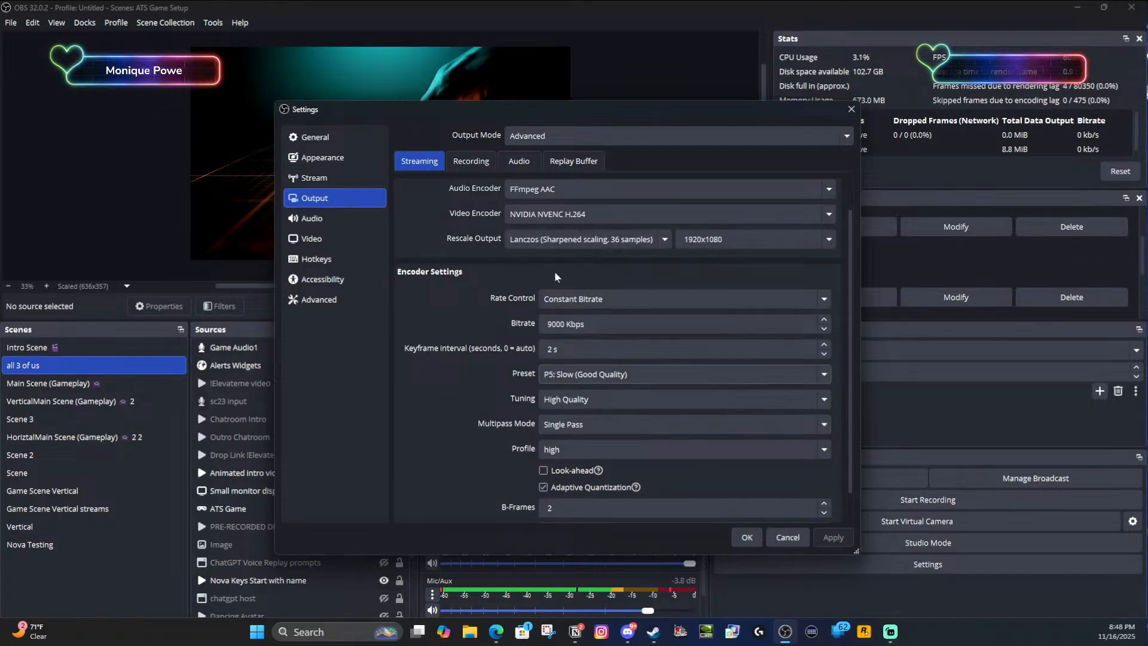
click(472, 162)
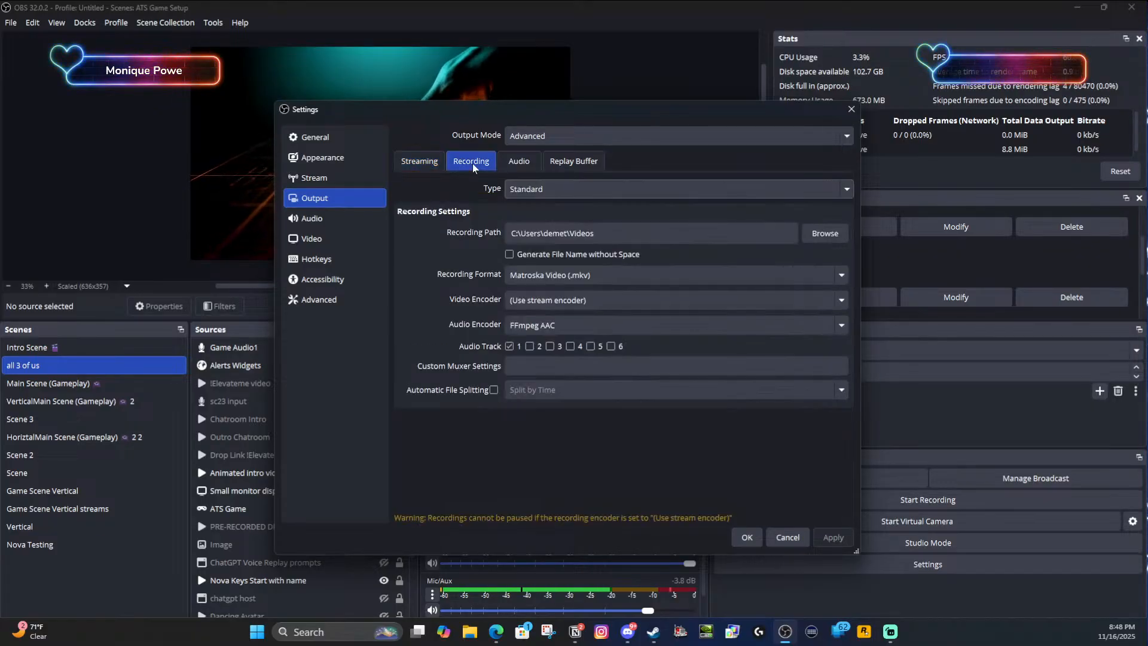
click(560, 276)
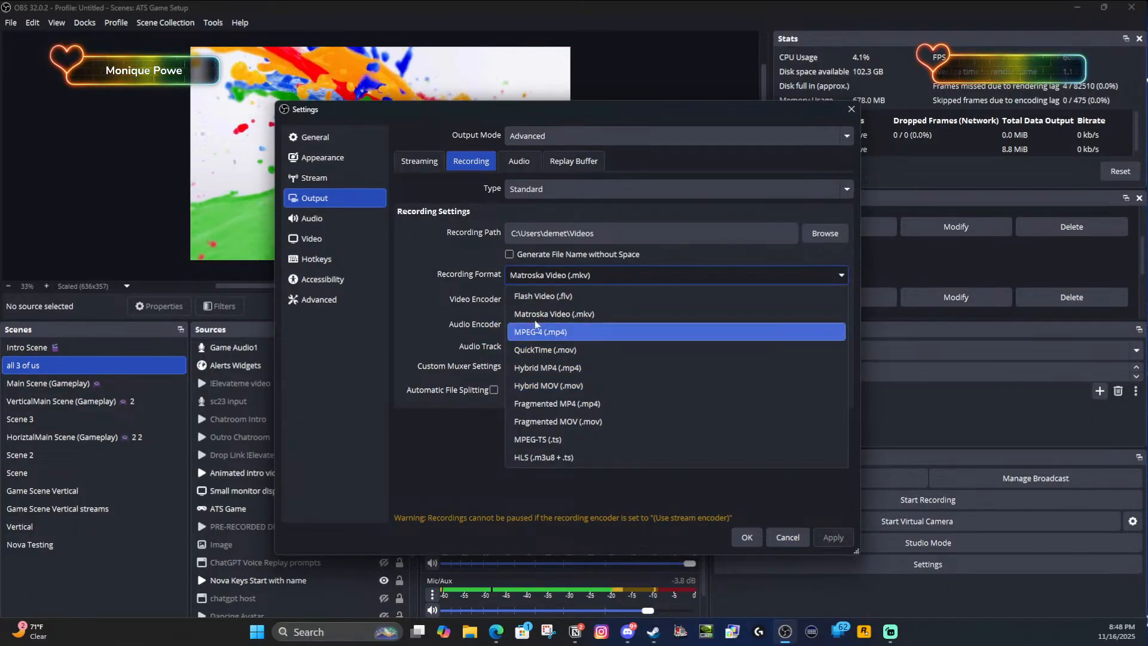
click(443, 458)
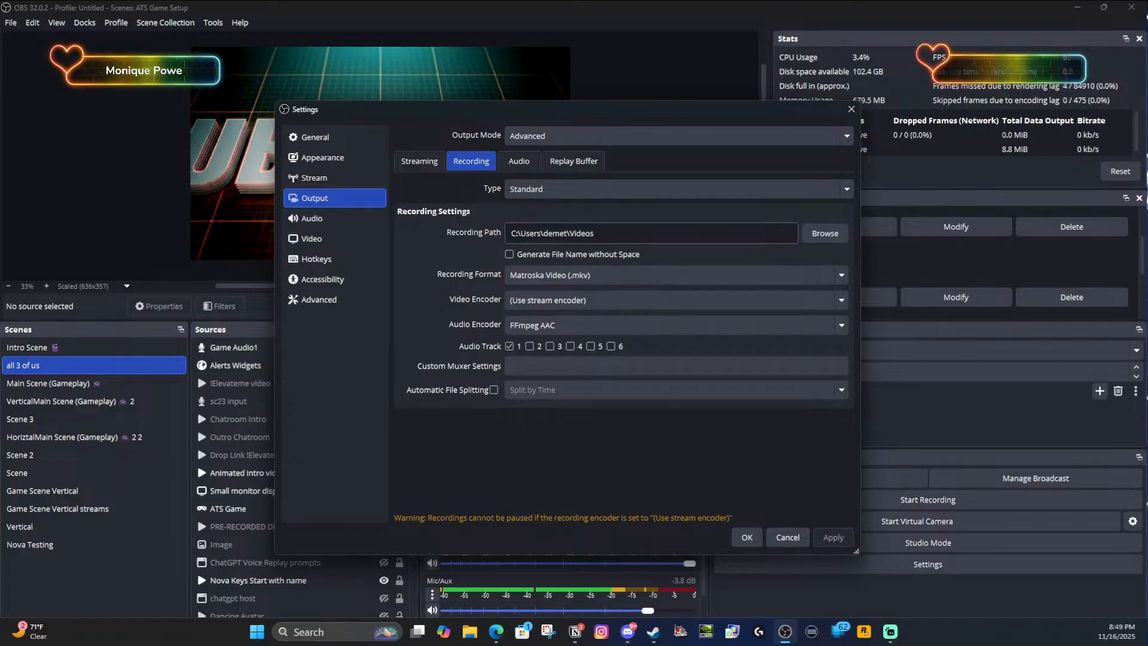
- View the folder selection for the recording path, cancel it and leave the settings without saving
click(826, 234)
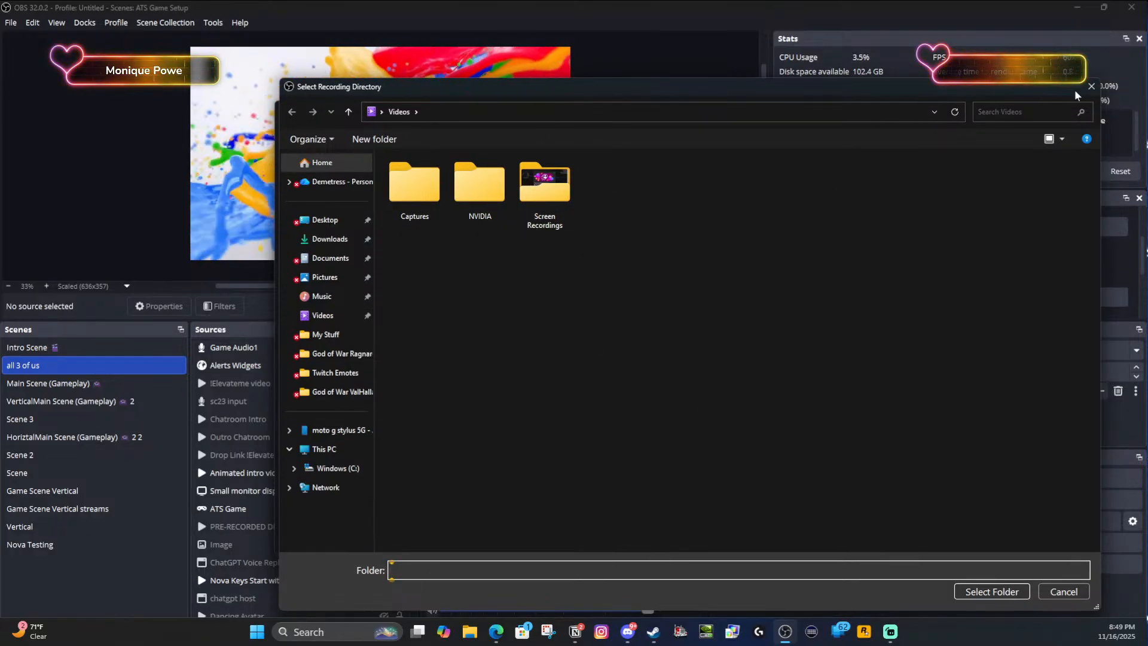
click(1068, 591)
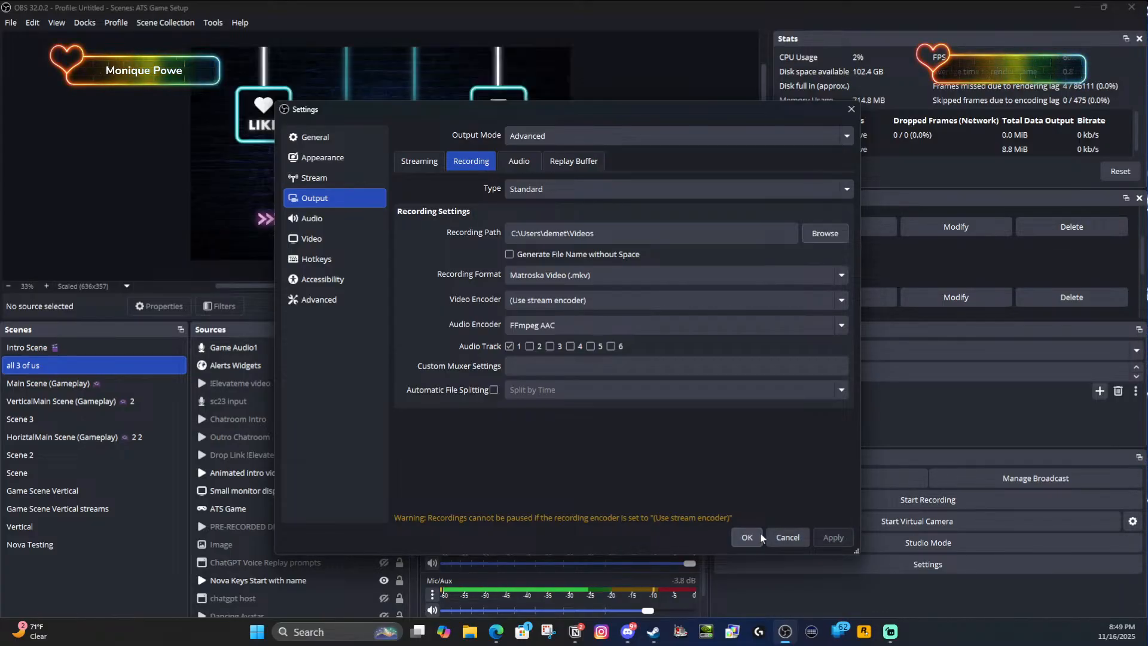
click(793, 539)
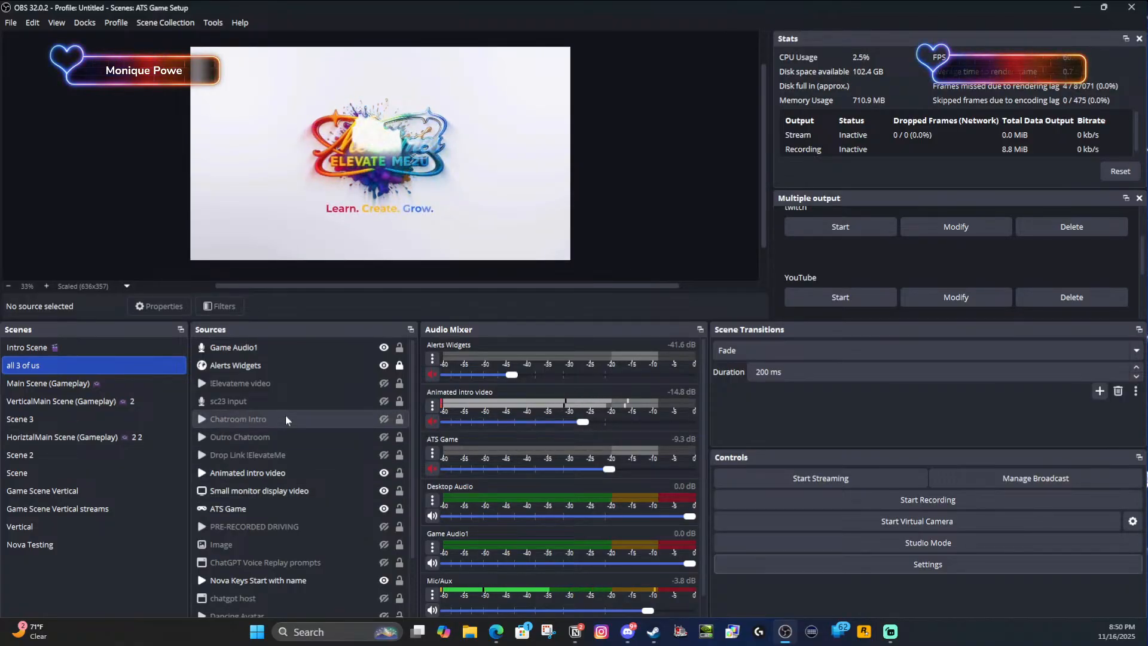
- Select the Alerts Widgets source and look through the source list of the all 3 of us scene
click(312, 369)
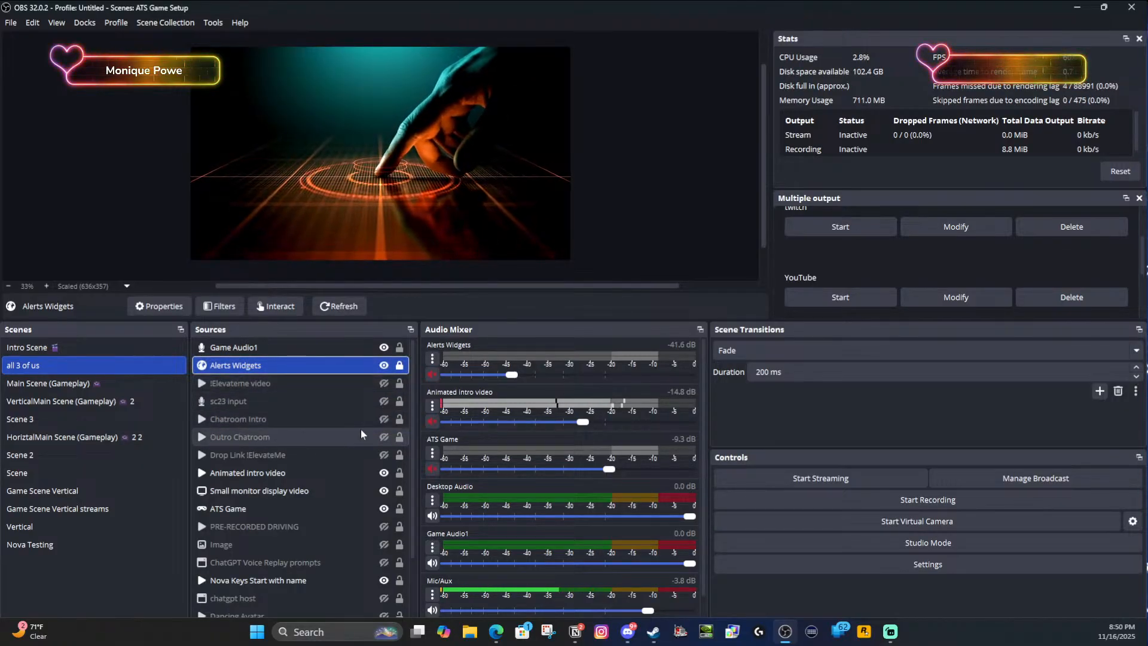
scroll(357, 529, down, 3)
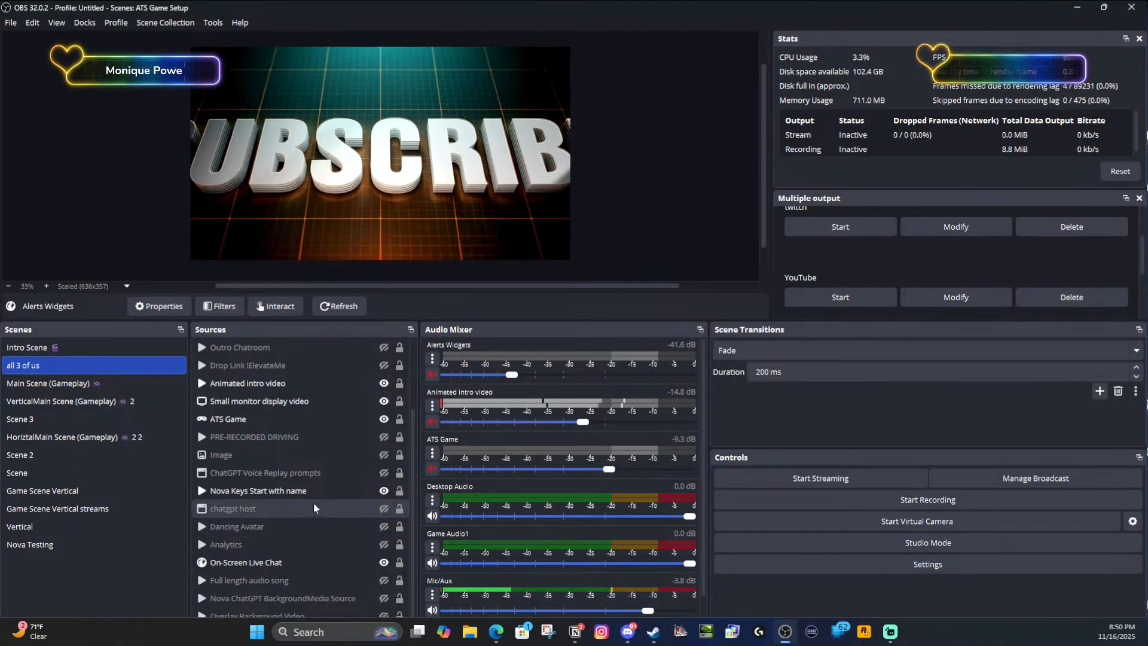
scroll(305, 489, up, 2)
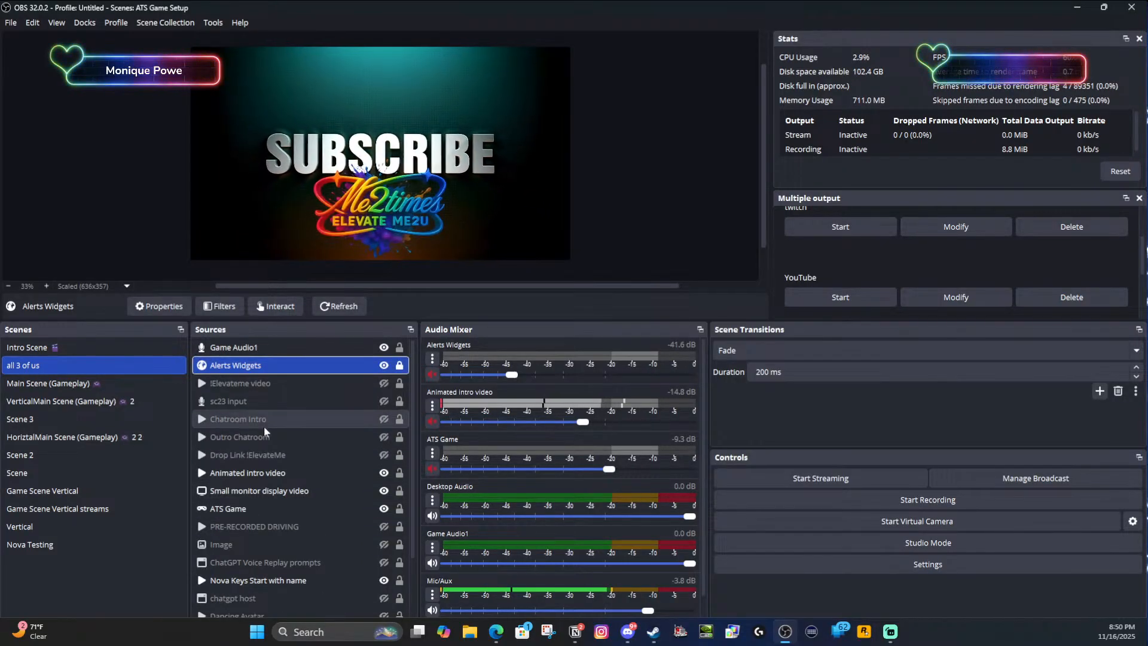
scroll(276, 419, down, 2)
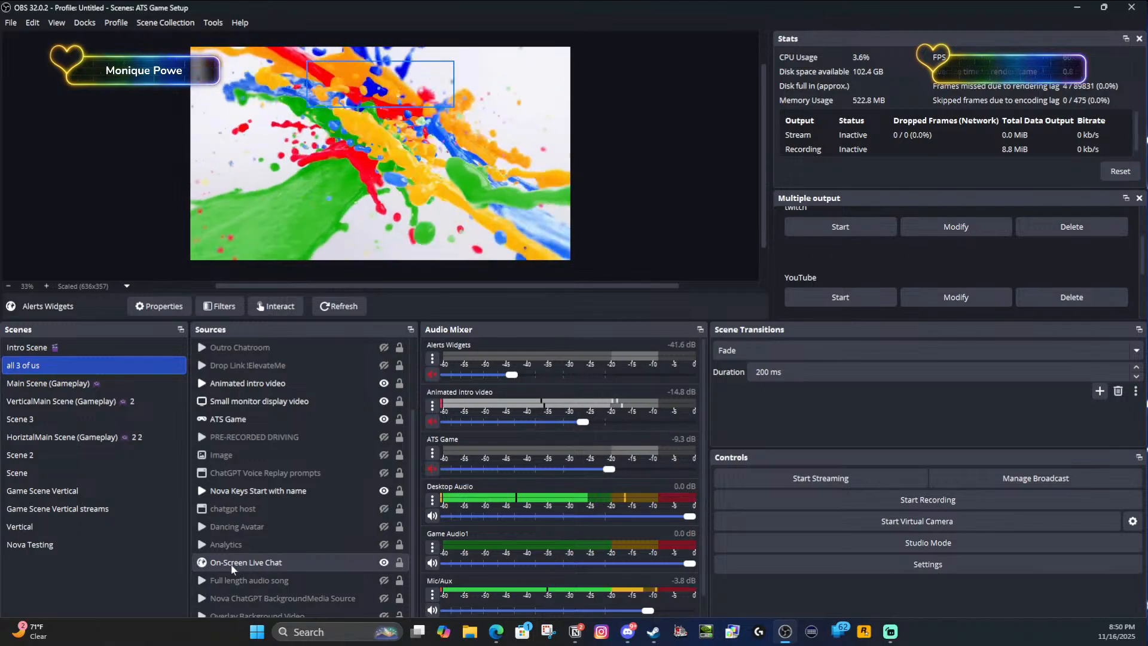
- View the On-Screen Live Chat source's URL, and enlarge the source until about 97 px from the canvas's right edge and 622 px from its bottom
double_click(232, 563)
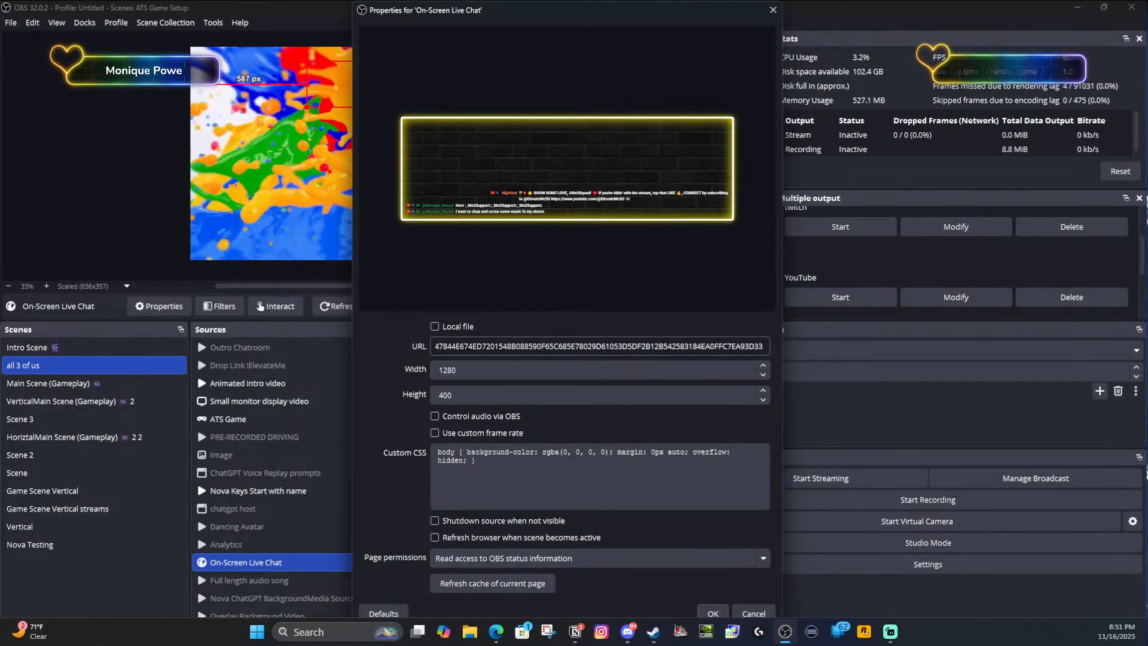
double_click(553, 347)
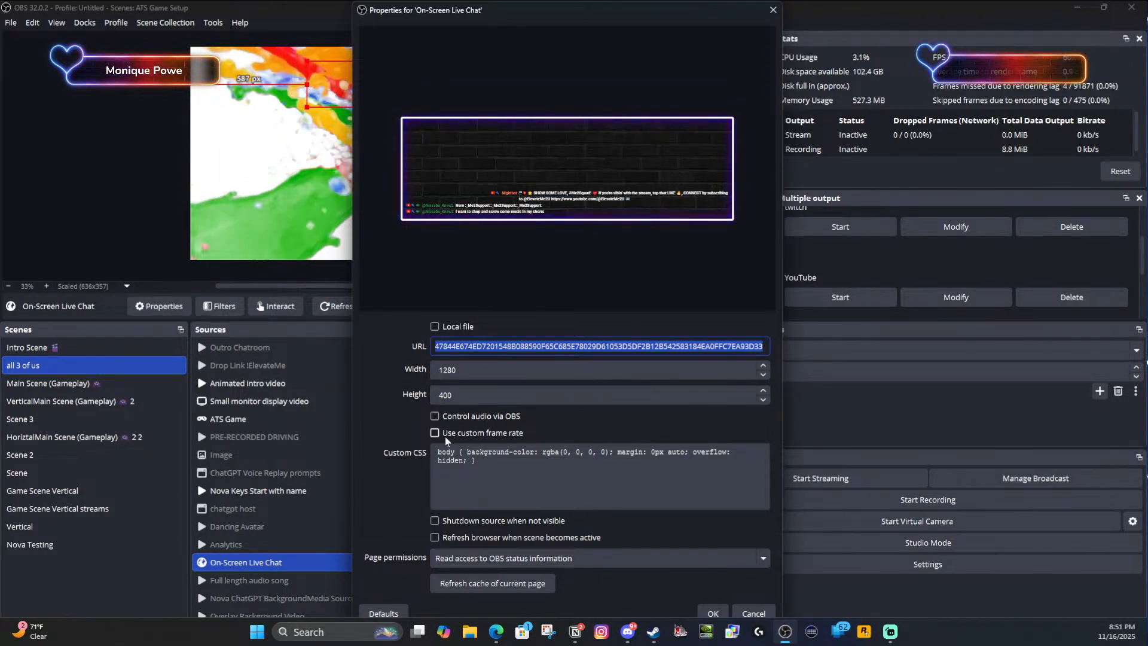
click(714, 614)
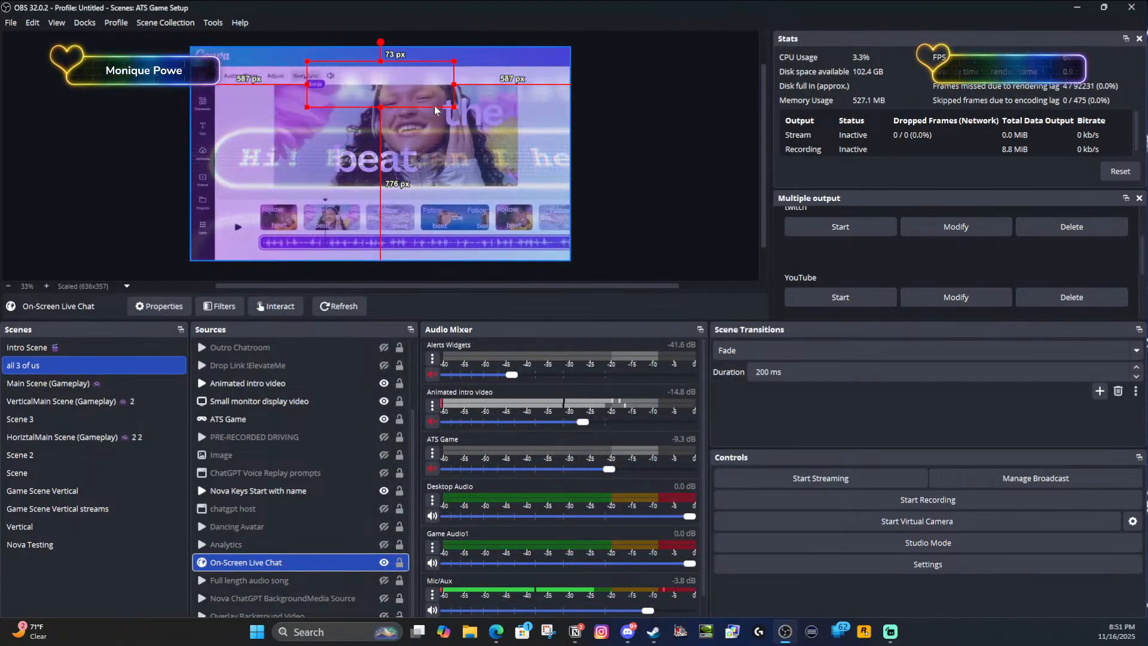
drag(453, 105, 451, 134)
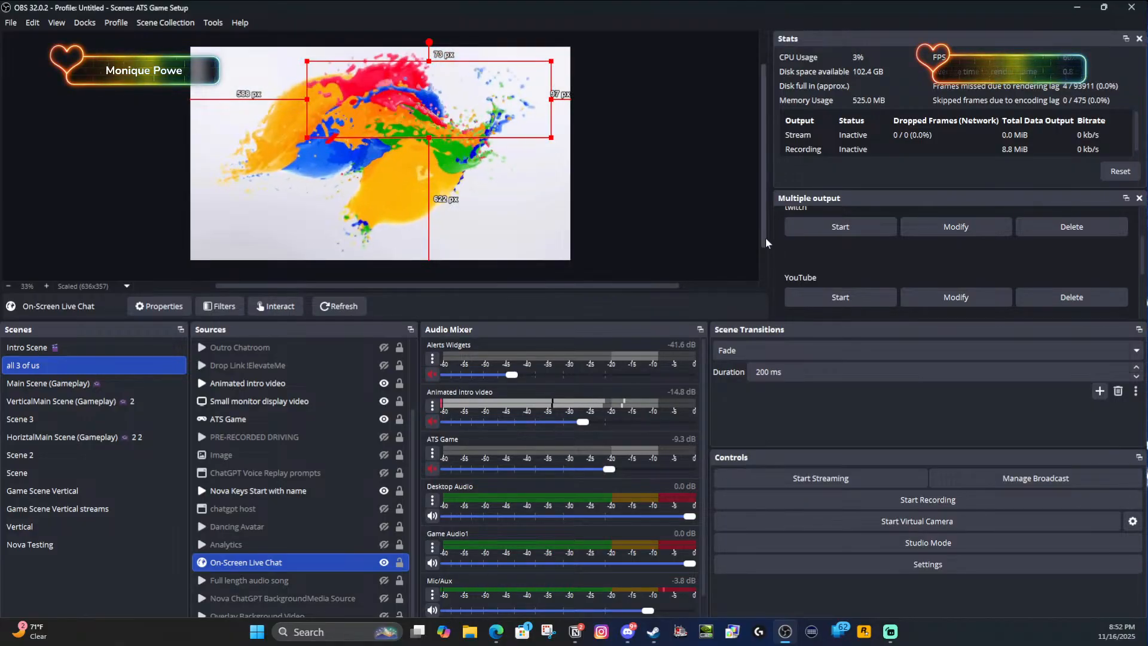
- Hide the Animated intro video source in the all 3 of us scene, and show it again
mouse_move(764, 234)
mouse_down()
mouse_move(763, 242)
mouse_move(763, 209)
mouse_move(766, 232)
mouse_up()
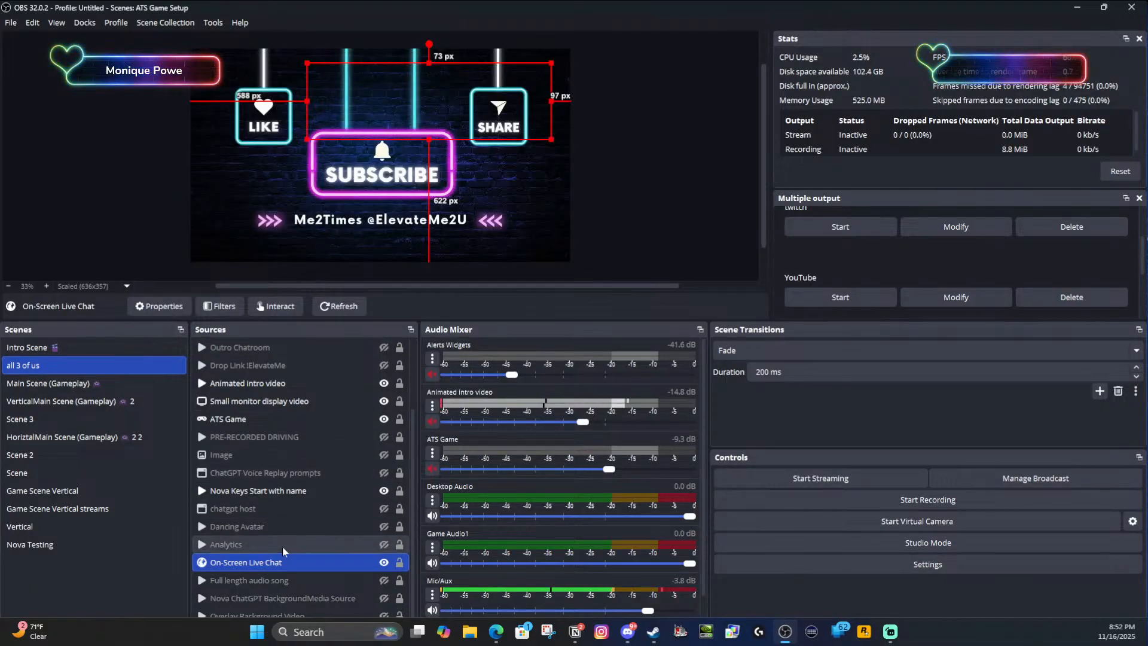
scroll(282, 499, up, 2)
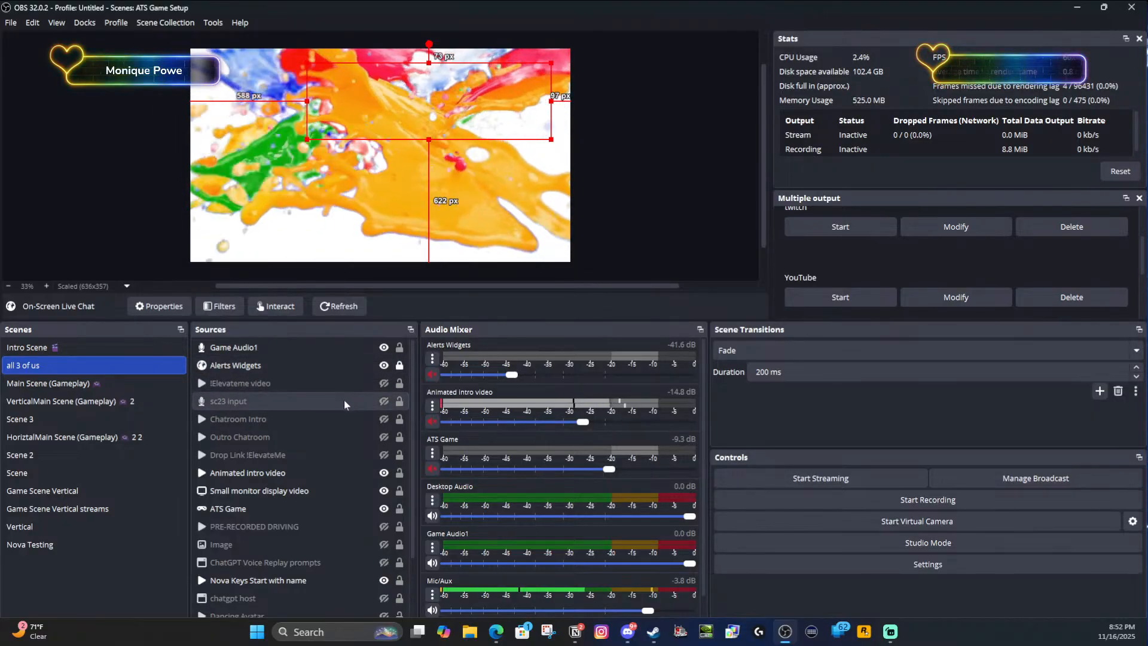
click(384, 473)
click(362, 474)
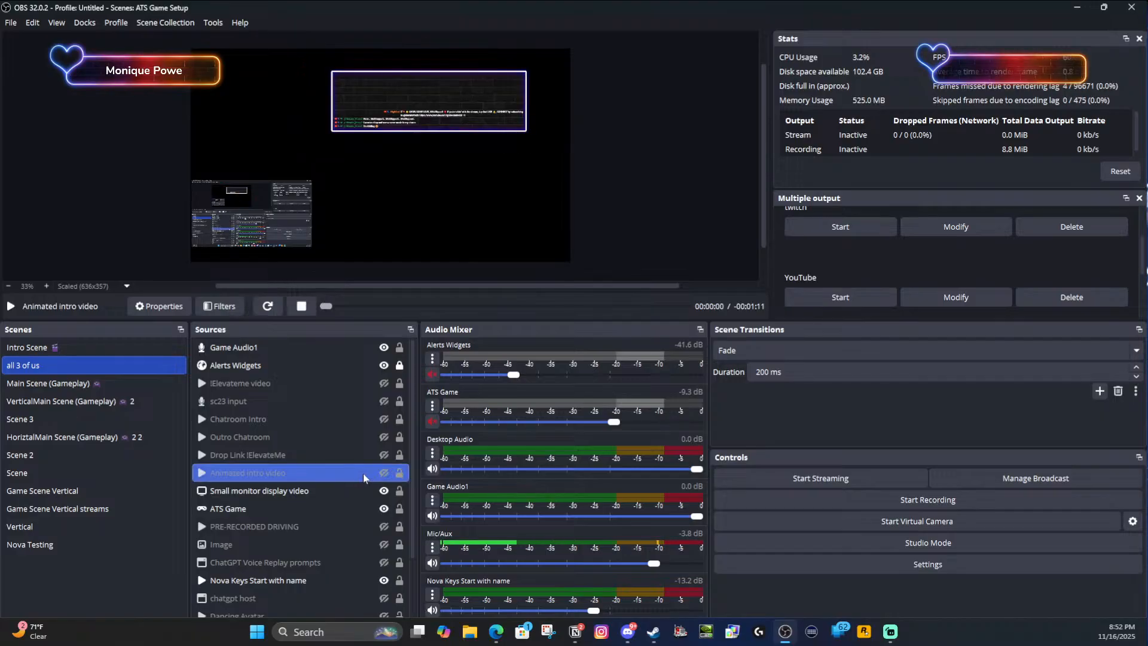
click(384, 473)
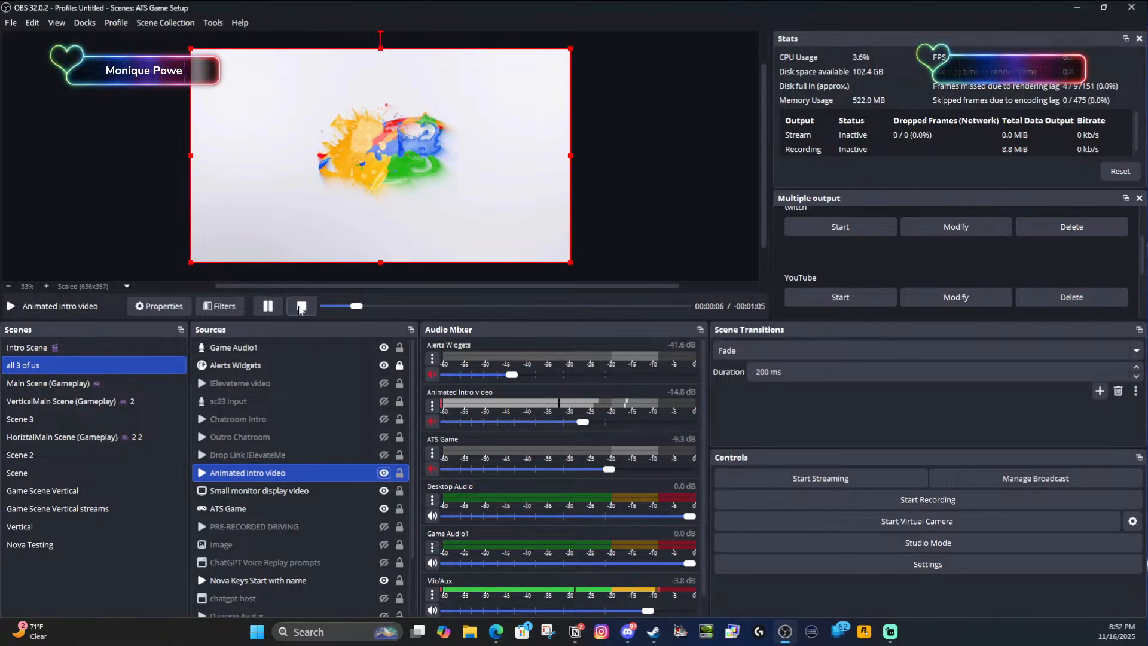
- Stop the Animated intro video's playback, restart it from the beginning and pause it about one second in
click(300, 306)
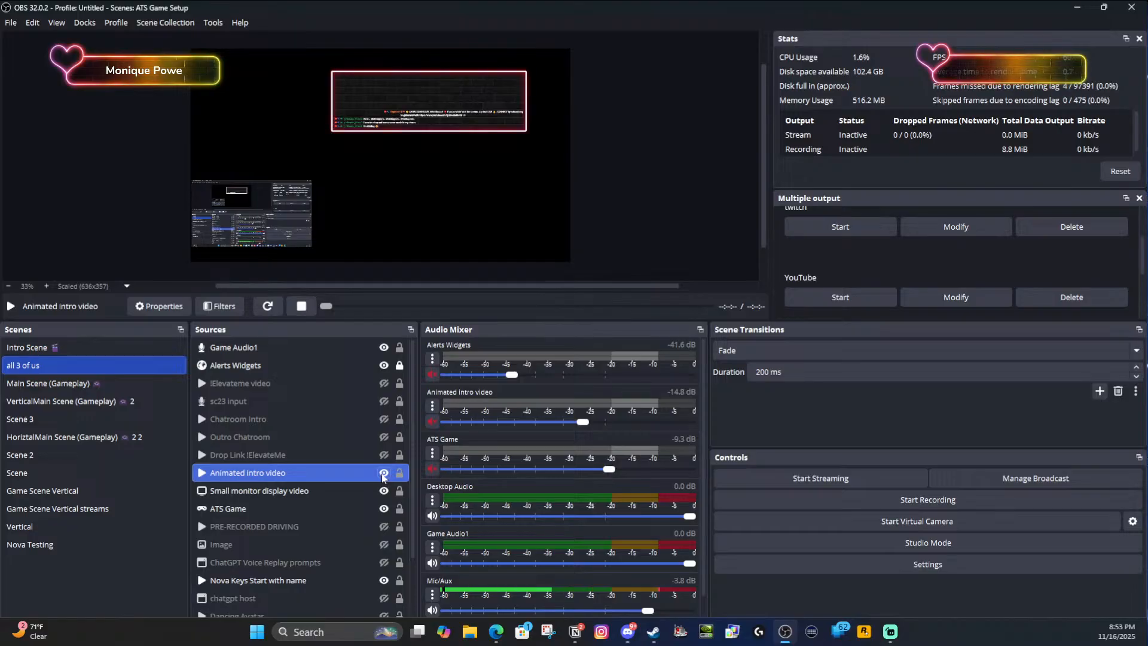
drag(383, 476, 371, 475)
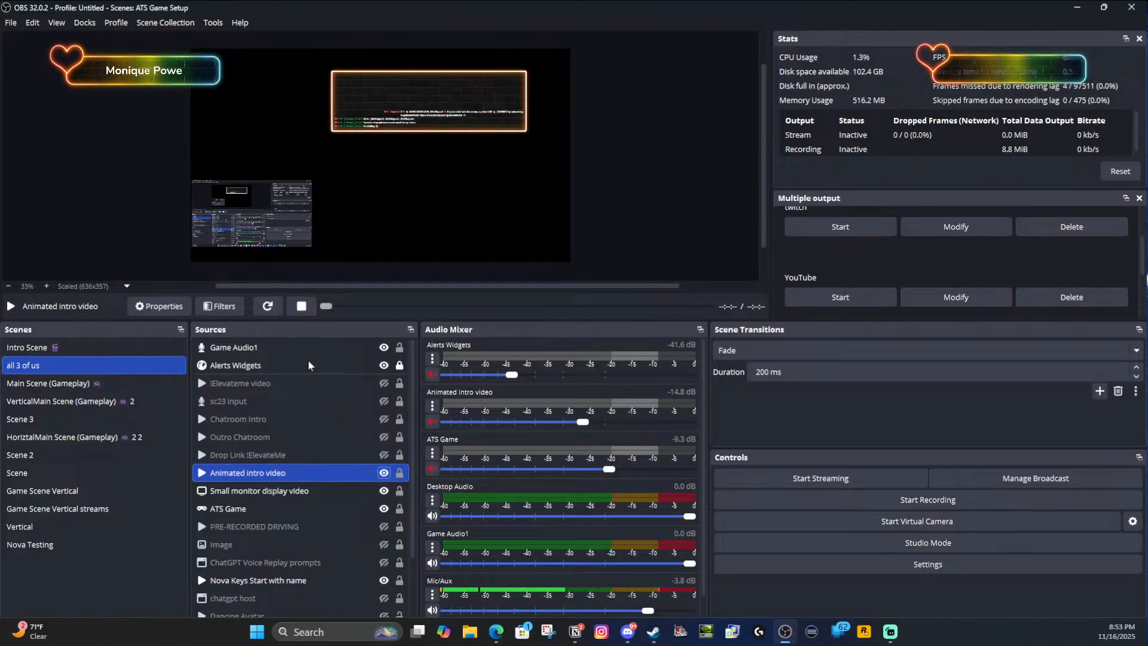
click(268, 310)
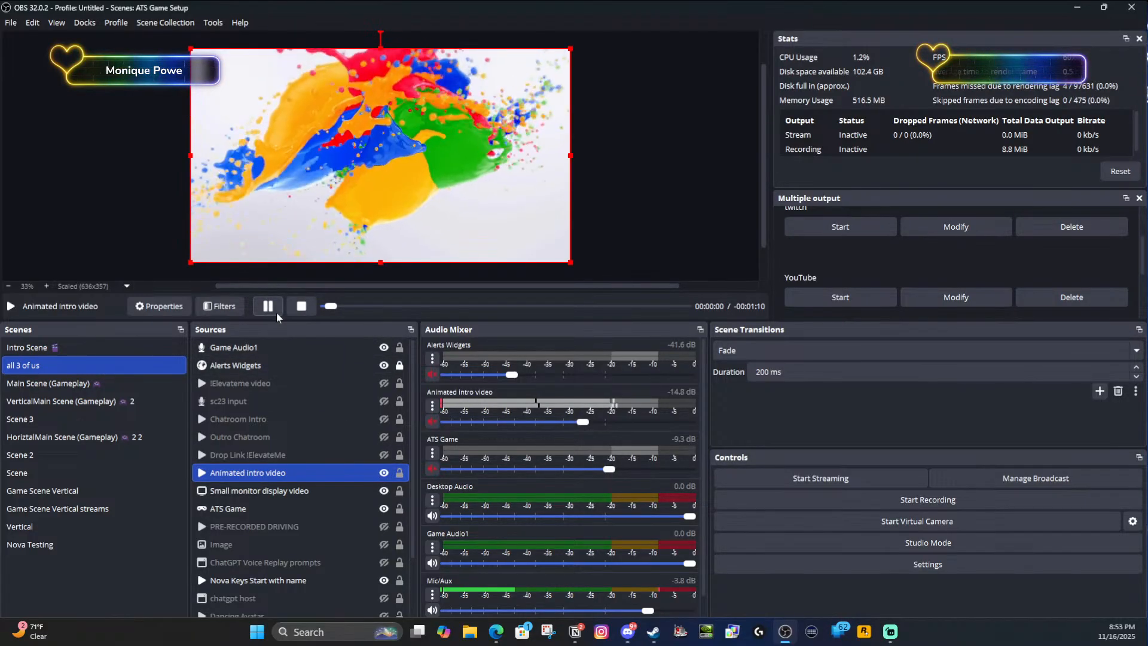
click(269, 308)
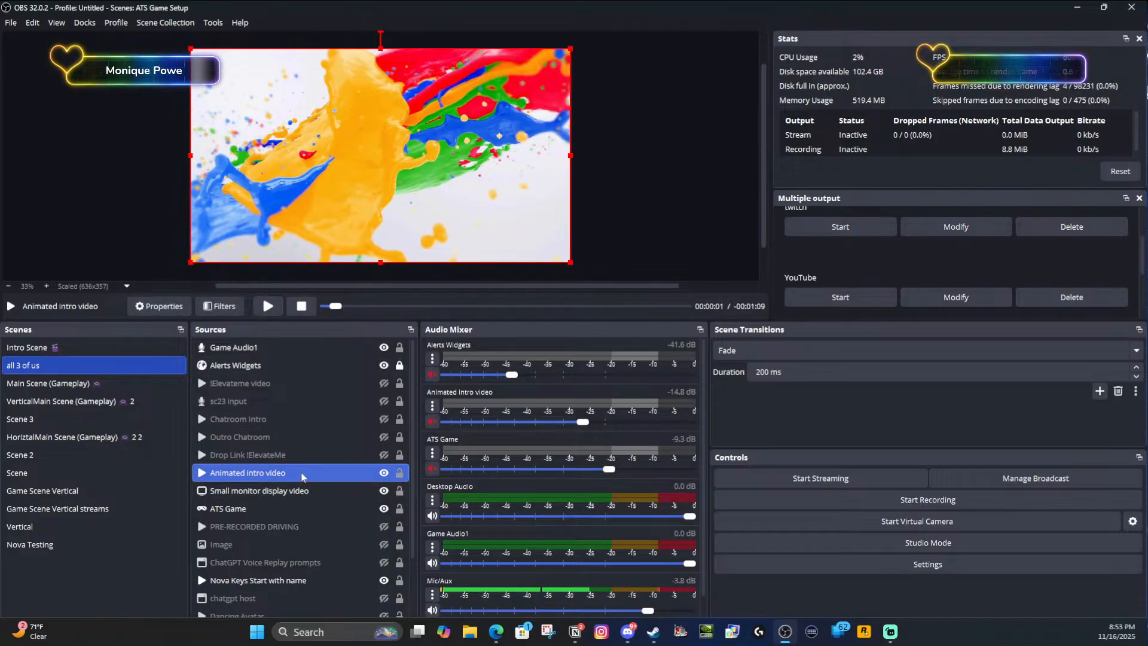
- Look through the Image, Animated intro video and Outro Chatroom sources and the lower source list, and clear the selection
click(303, 541)
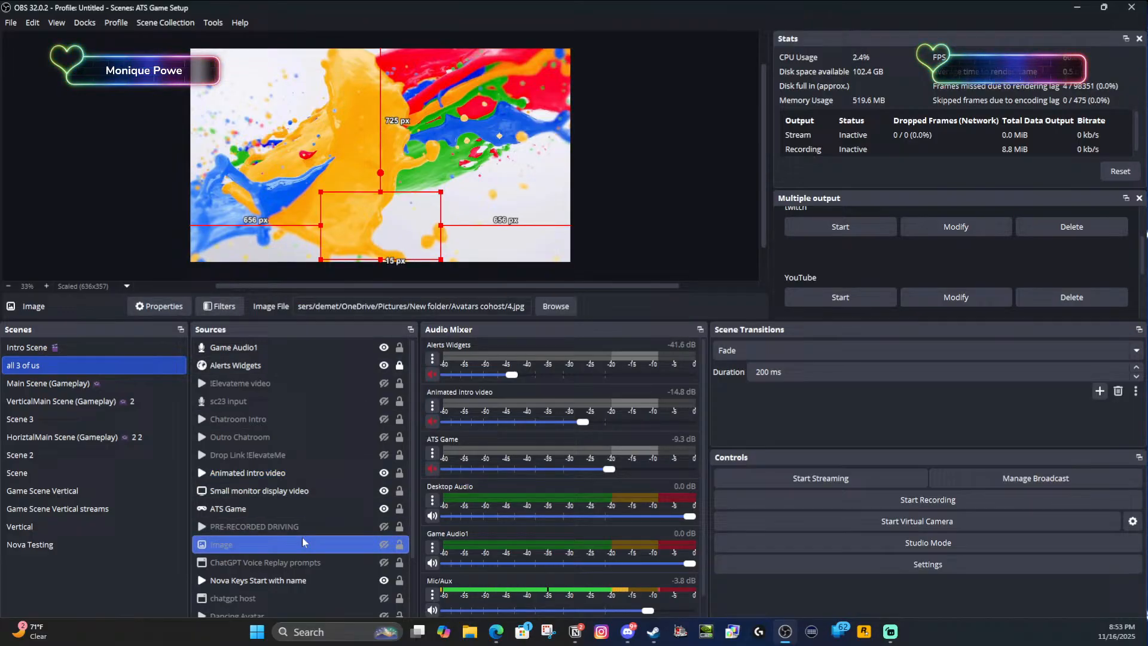
click(303, 469)
click(303, 438)
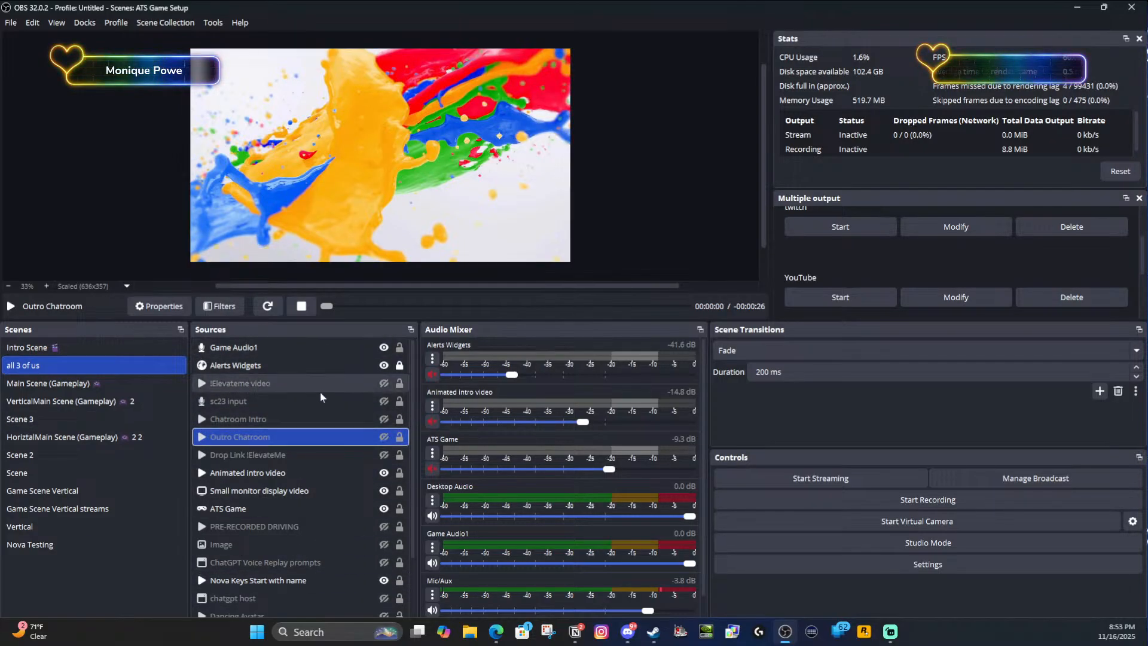
scroll(274, 503, down, 2)
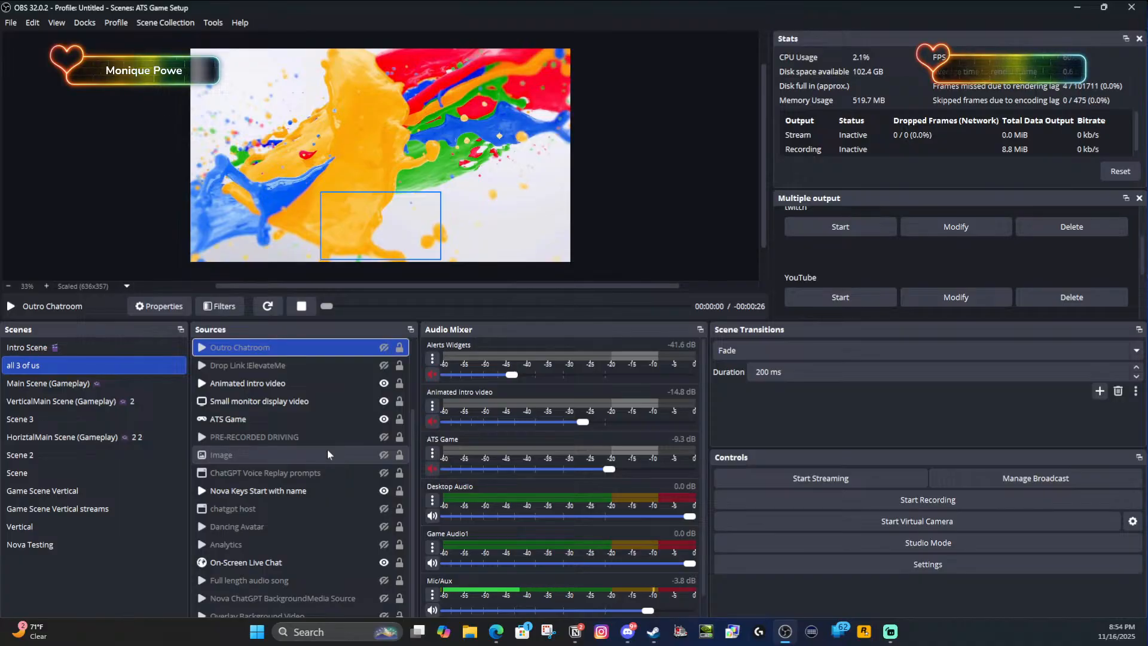
click(606, 202)
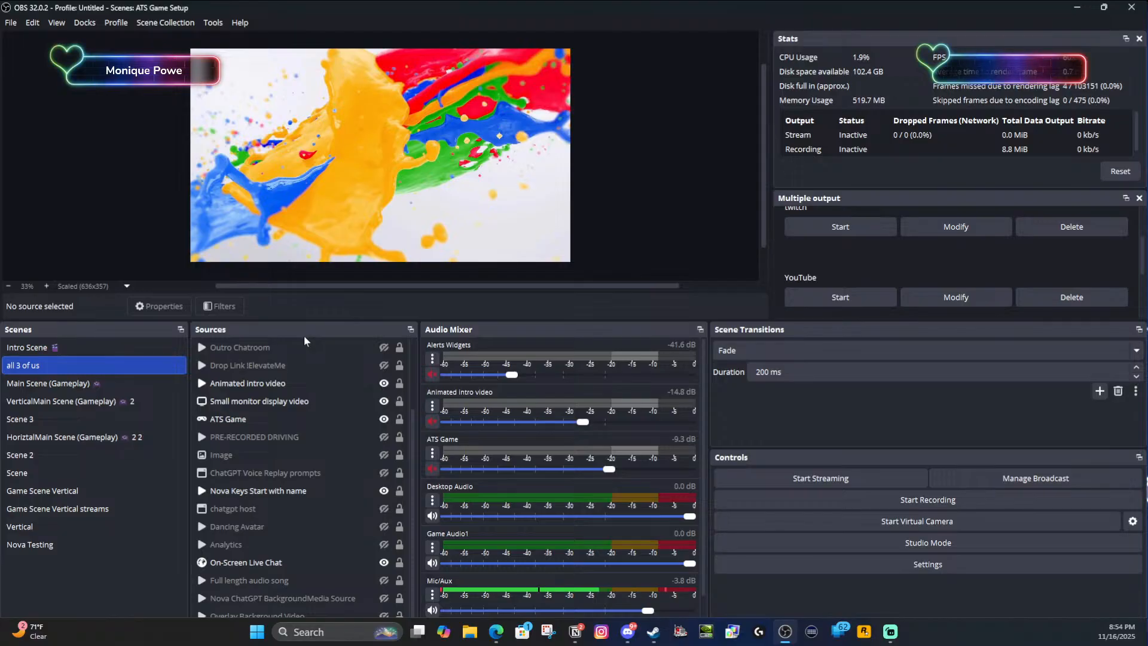
- Start the Auto-Configuration Wizard, keep it optimized for streaming with recording secondary, and advance to its video settings
click(217, 22)
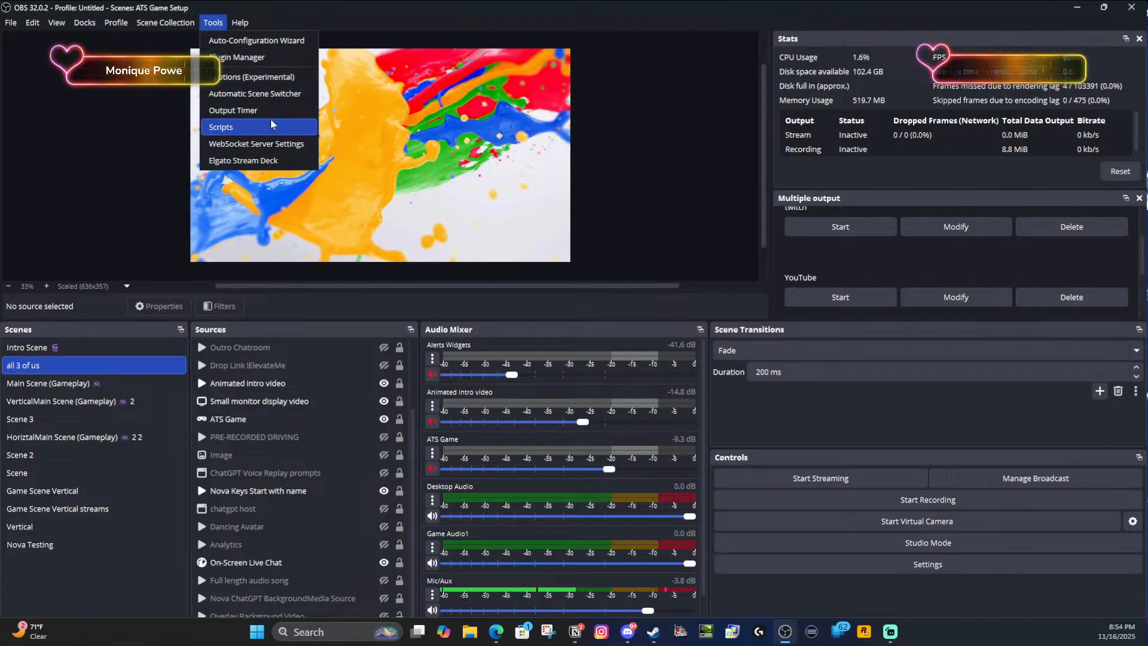
click(281, 40)
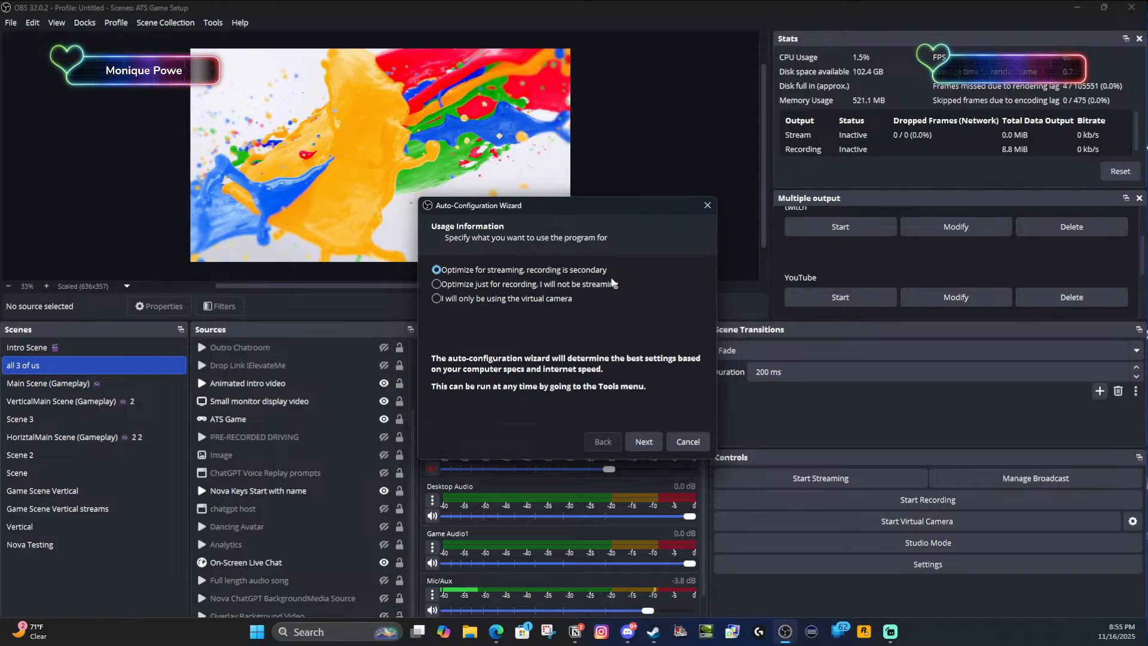
click(659, 441)
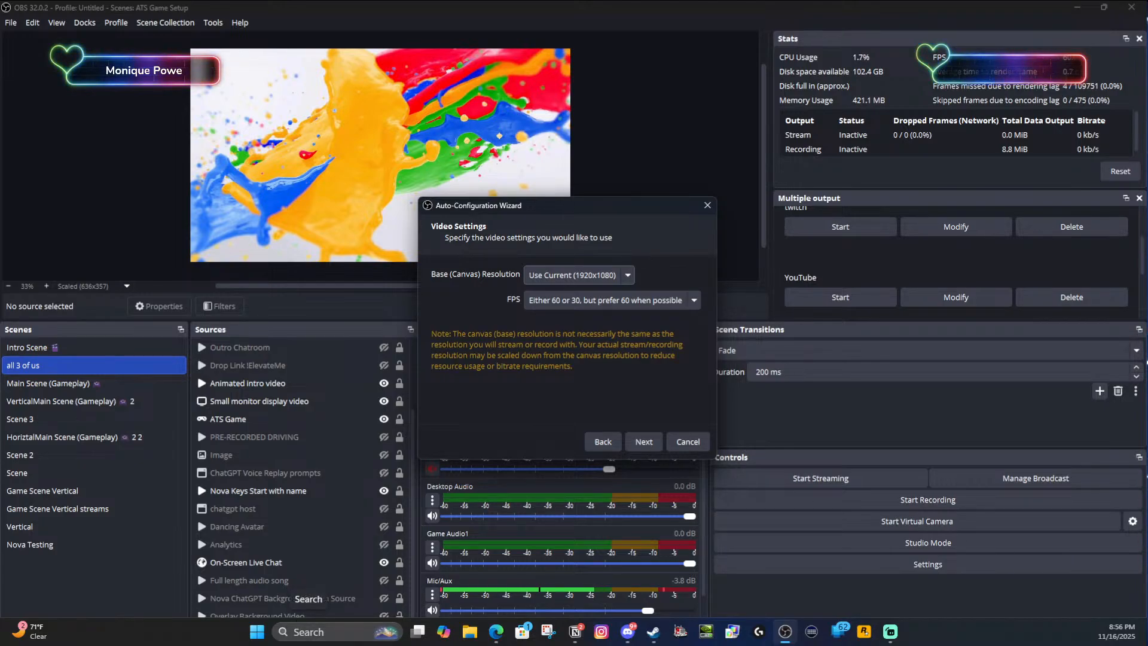
- Search Windows for "obs" and dismiss the search without opening anything
click(299, 632)
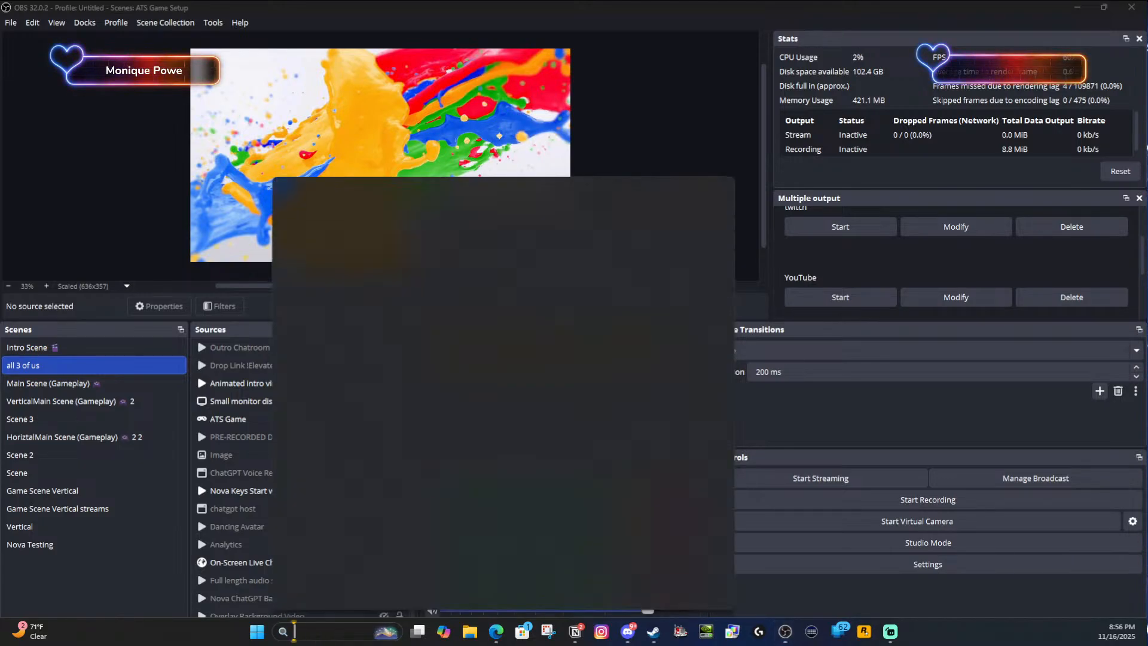
text(o)
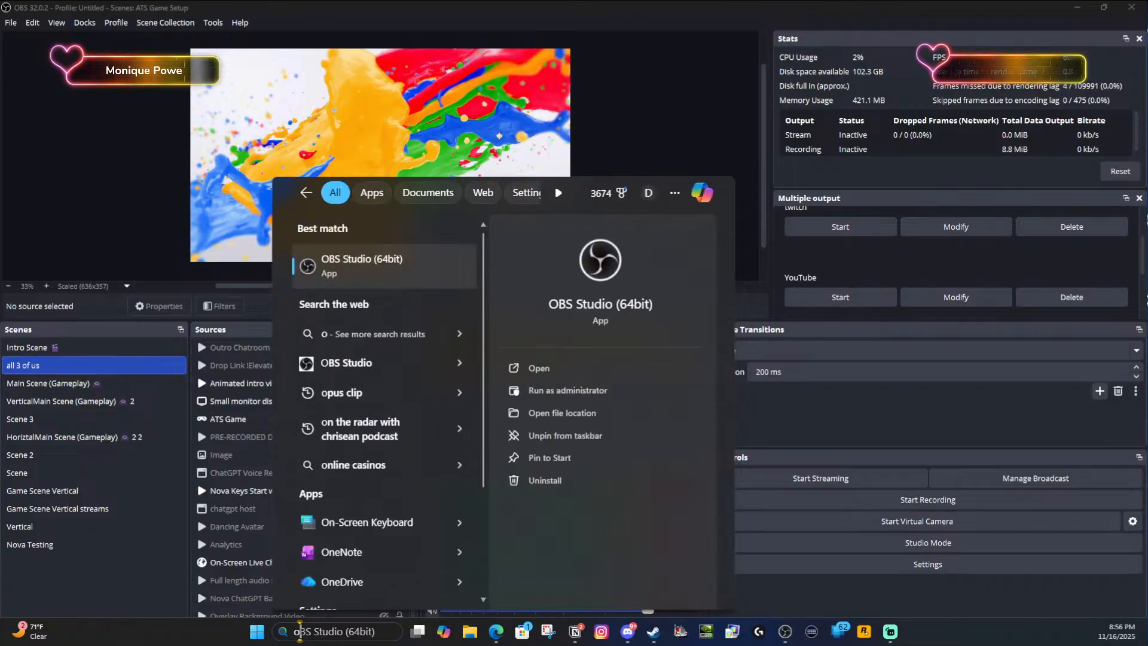
text(bs)
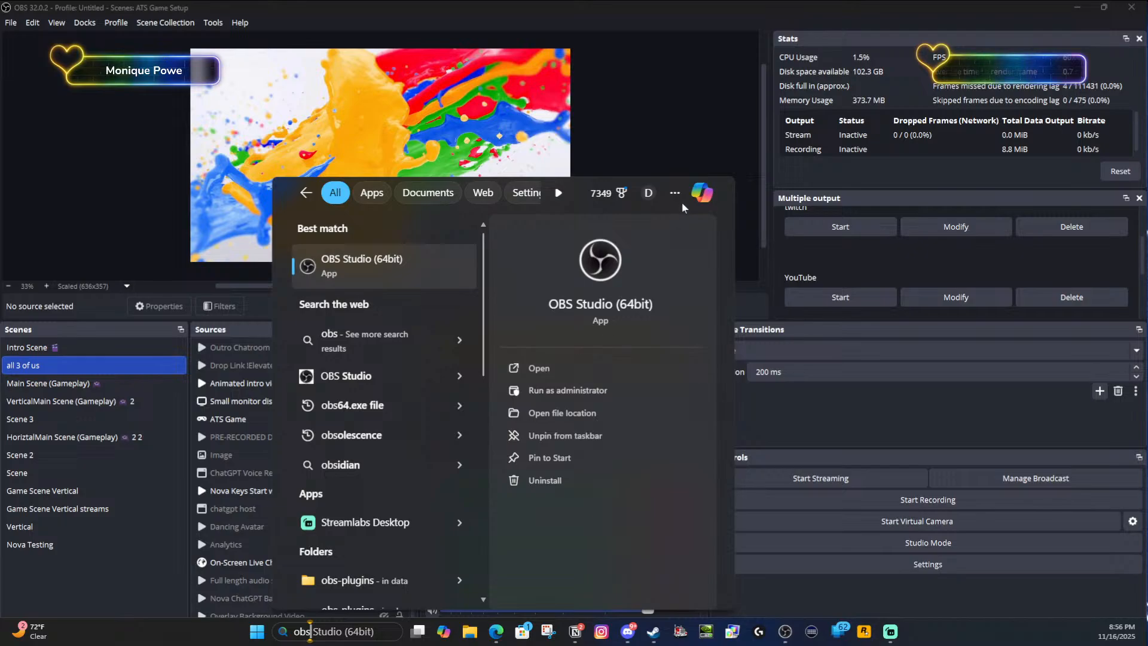
click(134, 585)
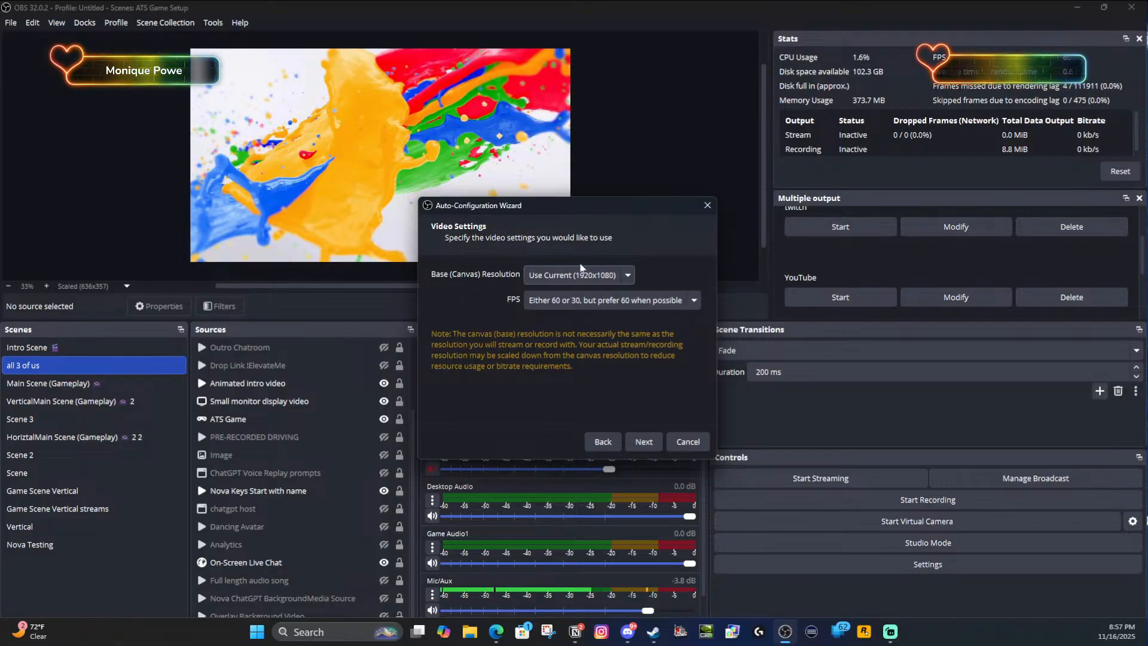
- Examine the wizard's resolution and FPS choices, keeping the current 1920x1080 and the preference for 60 FPS, and cancel the wizard
click(621, 277)
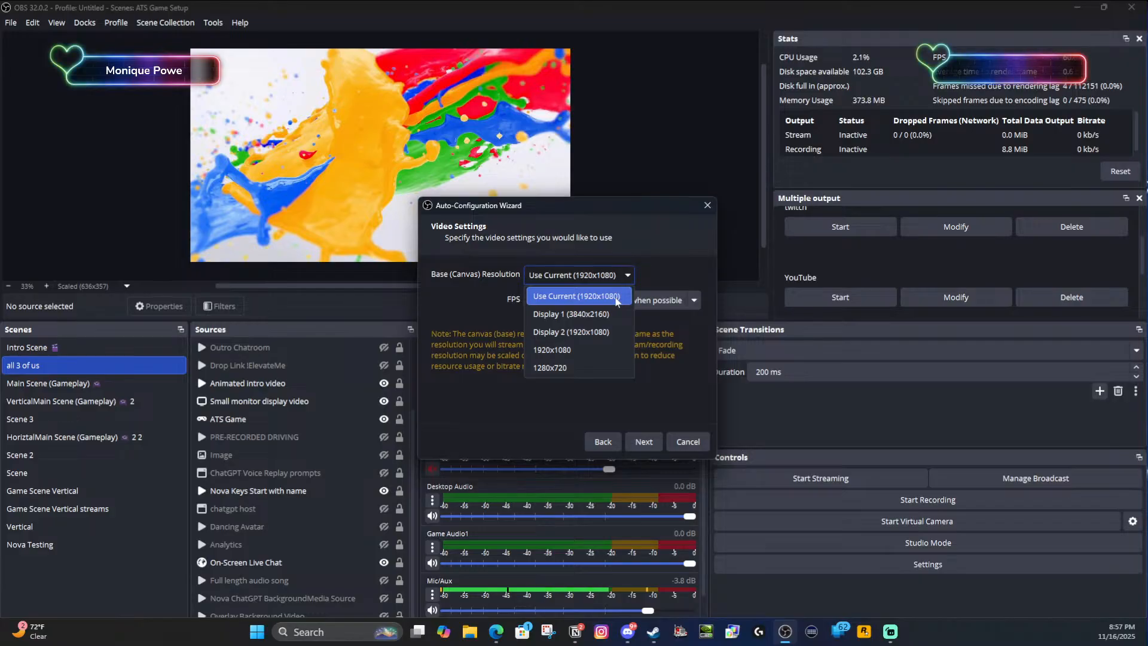
click(616, 297)
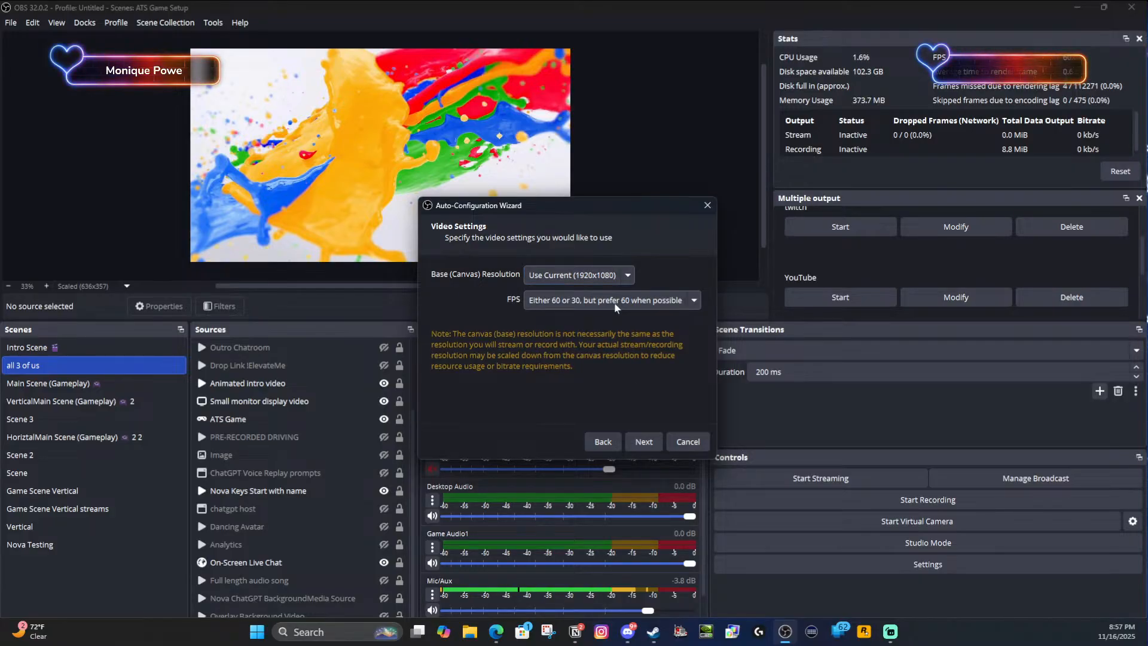
click(616, 307)
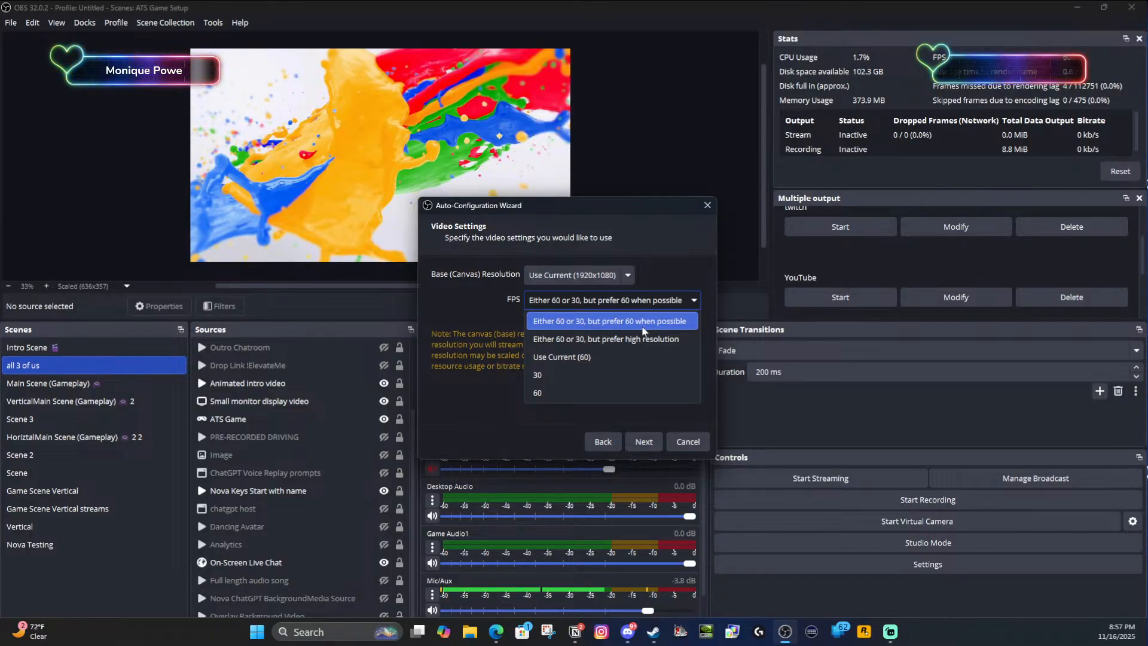
click(457, 432)
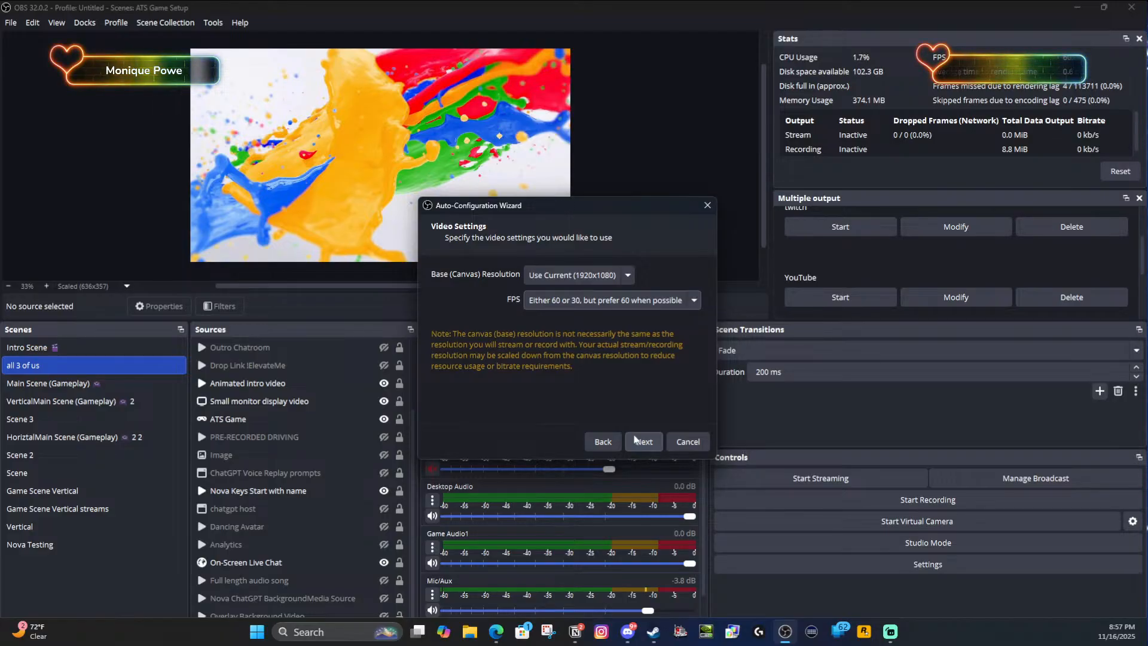
click(676, 441)
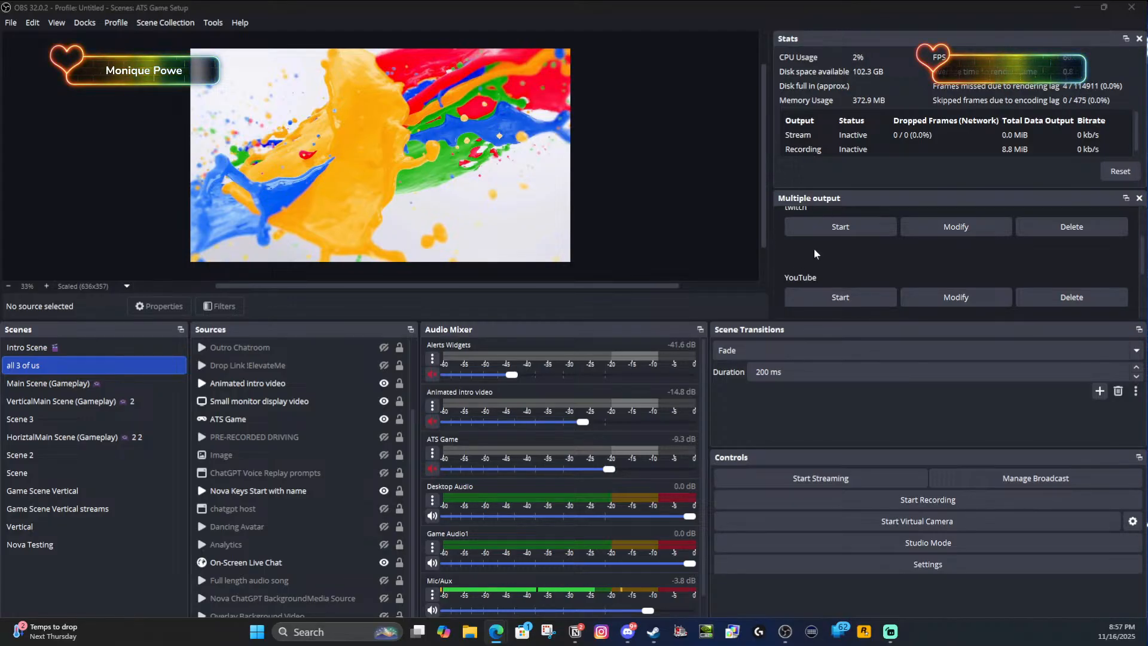
- Look through the multistream targets down to Kick and the lower channels of the audio mixer
scroll(968, 281, down, 2)
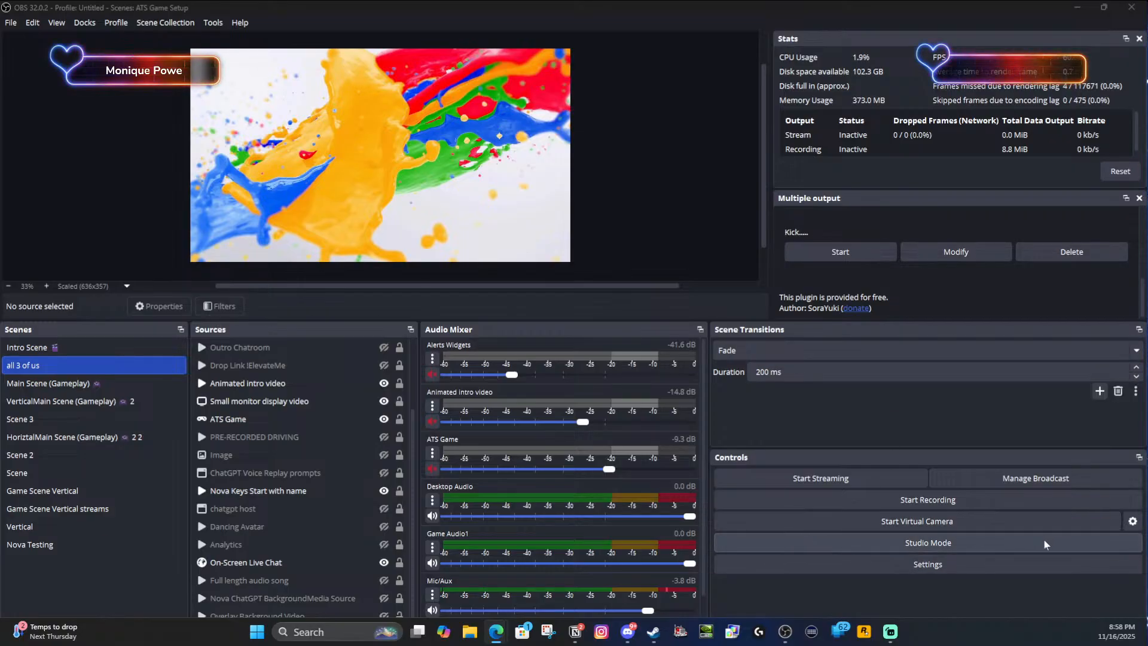
scroll(561, 466, down, 1)
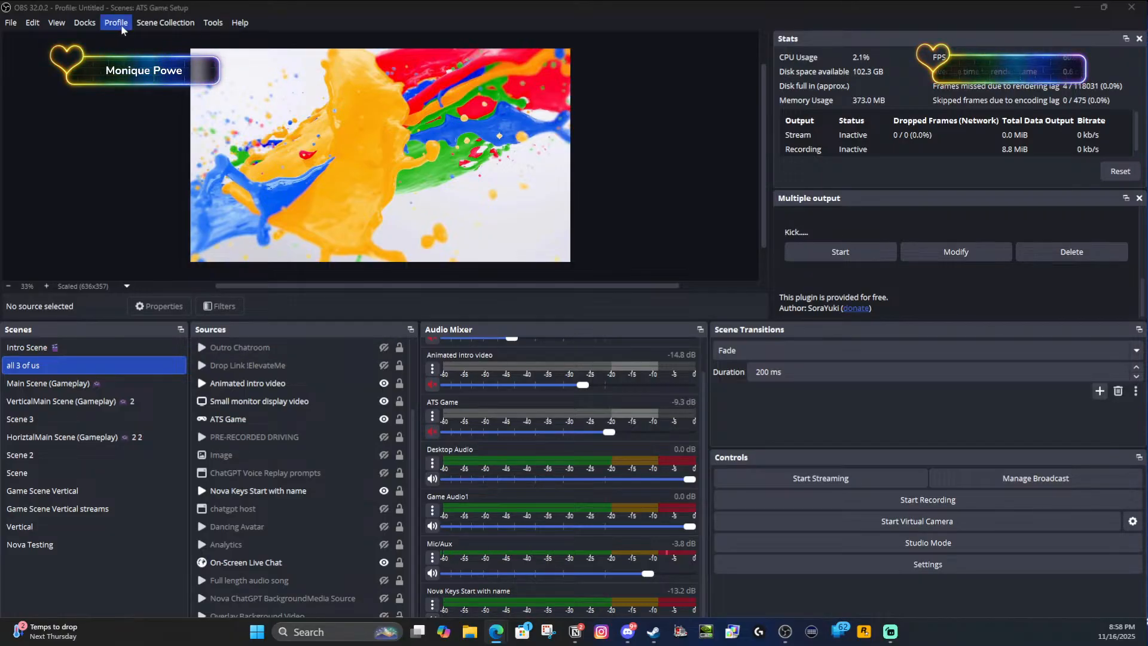
- Examine the available file, editing, profile, scene collection, tool and help commands without running any of them
click(30, 24)
mouse_move(87, 26)
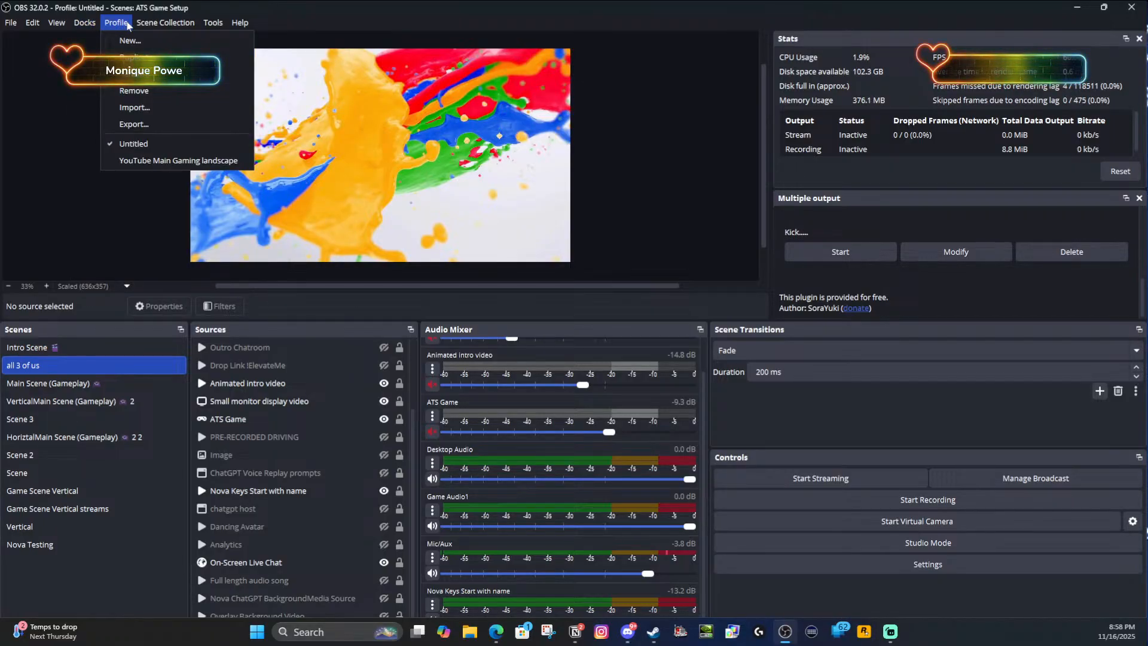
mouse_move(168, 26)
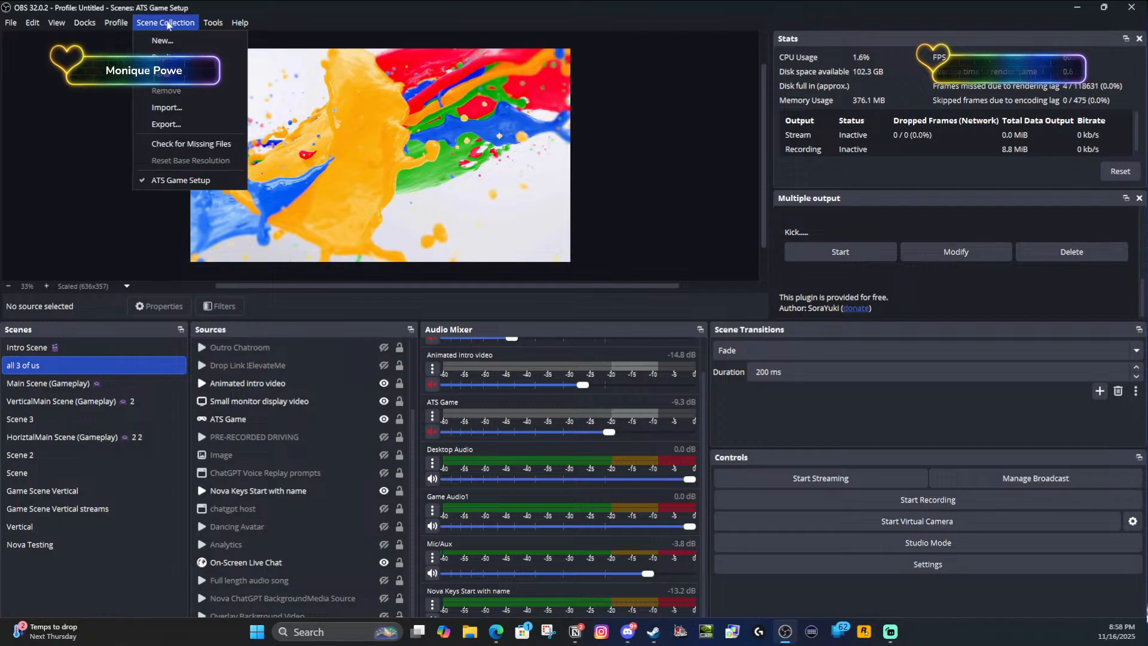
mouse_move(211, 23)
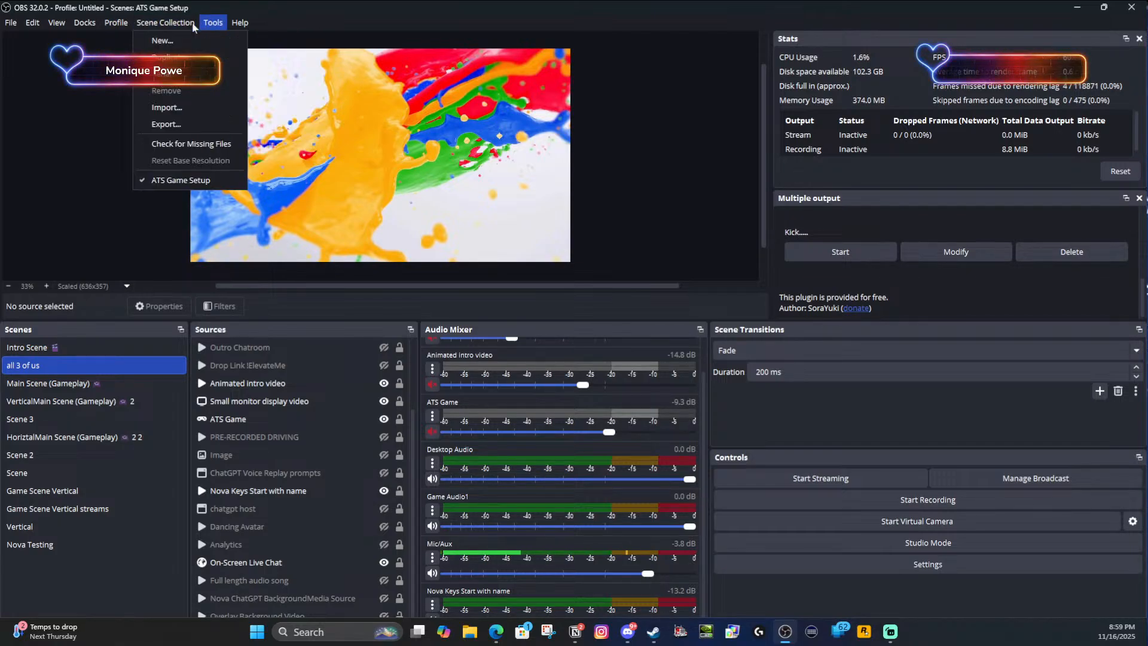
mouse_move(32, 22)
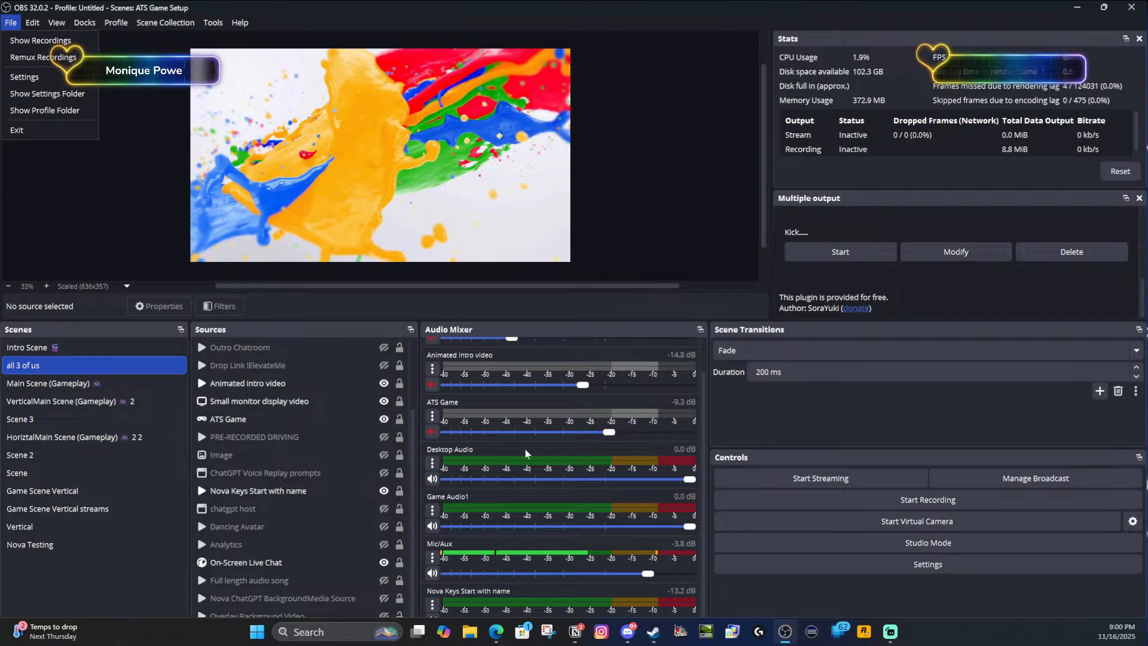
mouse_move(145, 22)
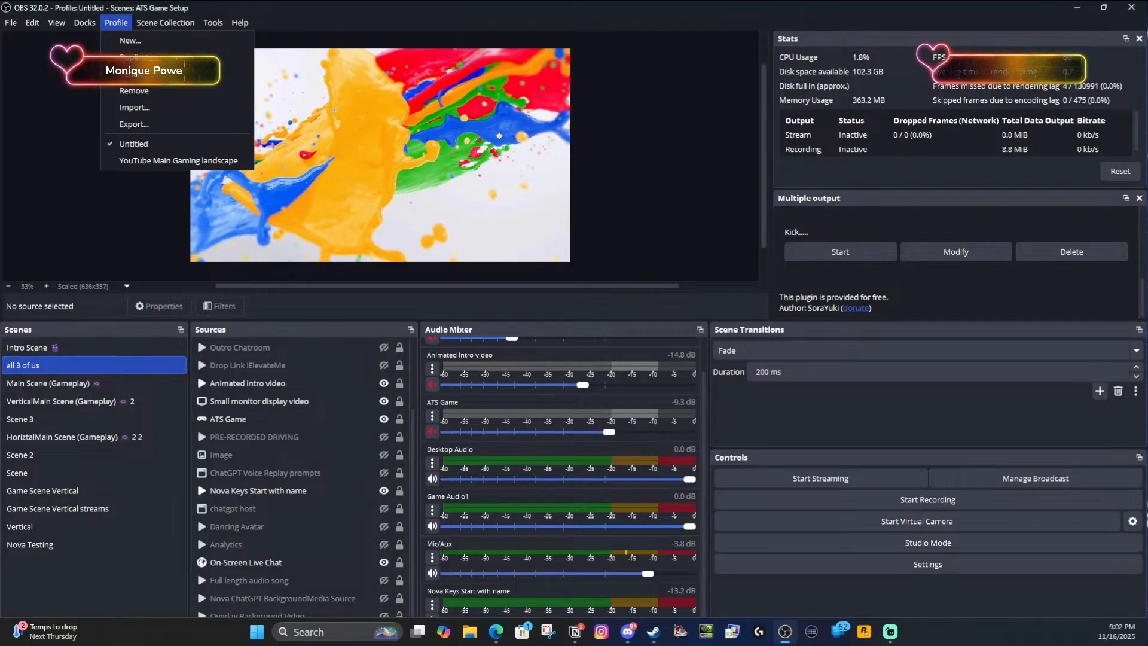
click(1147, 495)
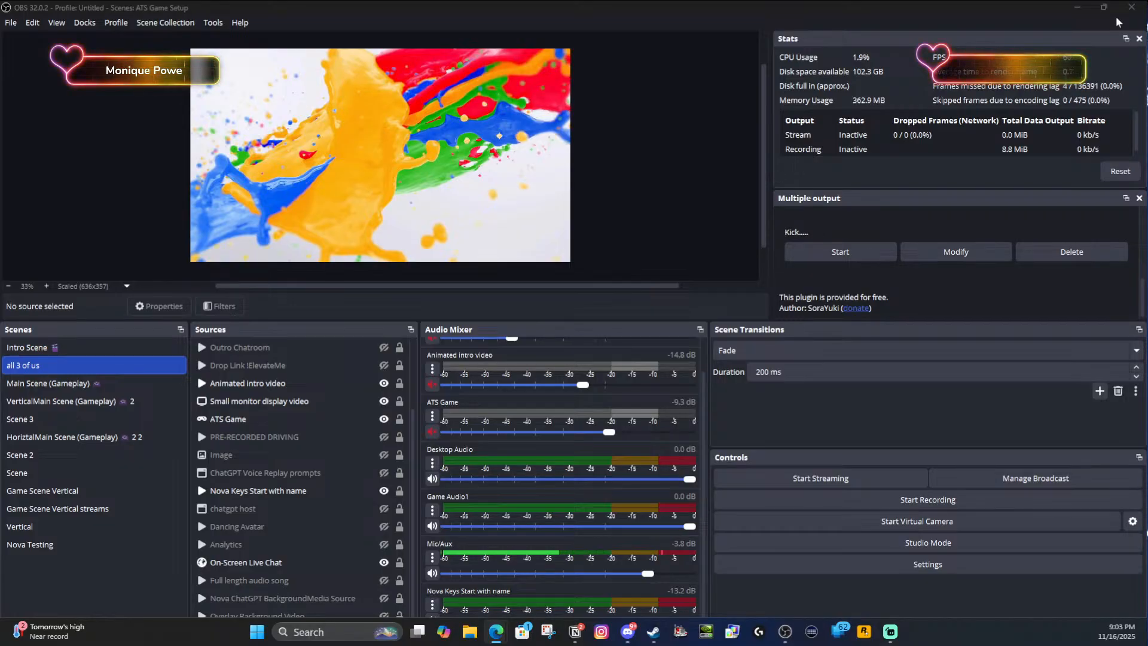
click(213, 23)
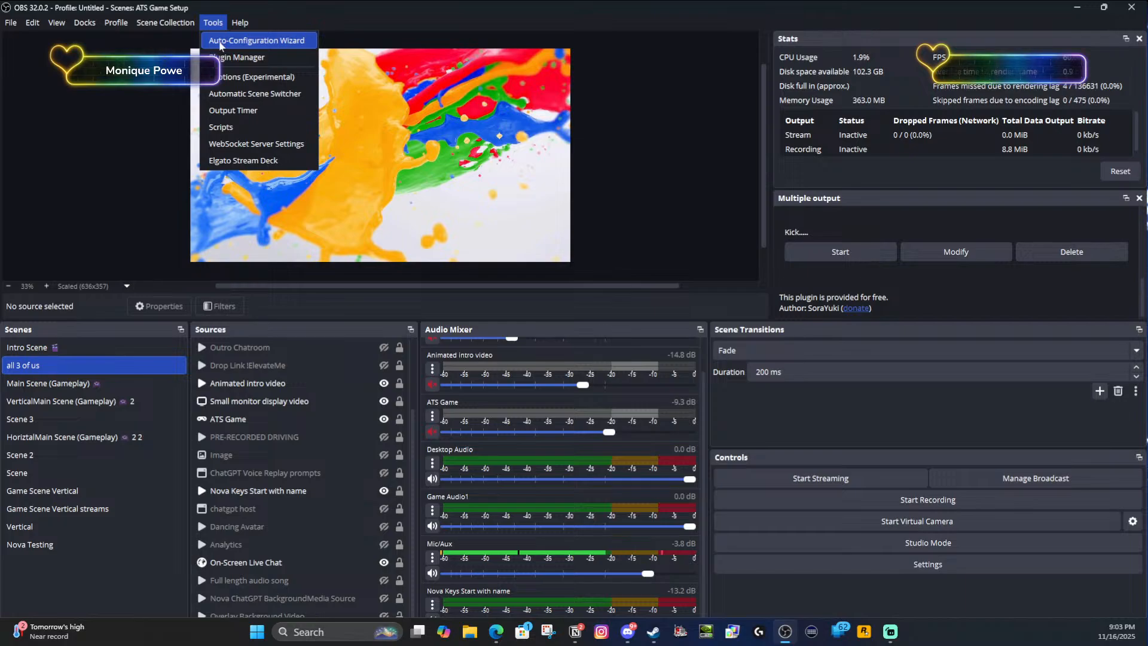
mouse_move(242, 21)
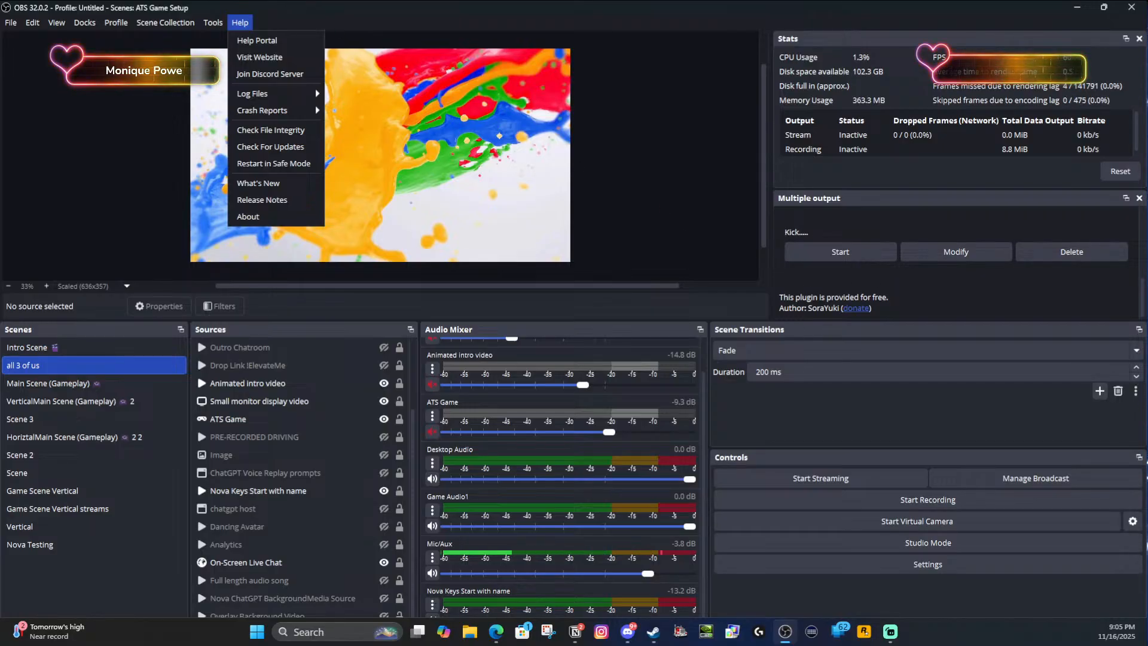
key(Escape)
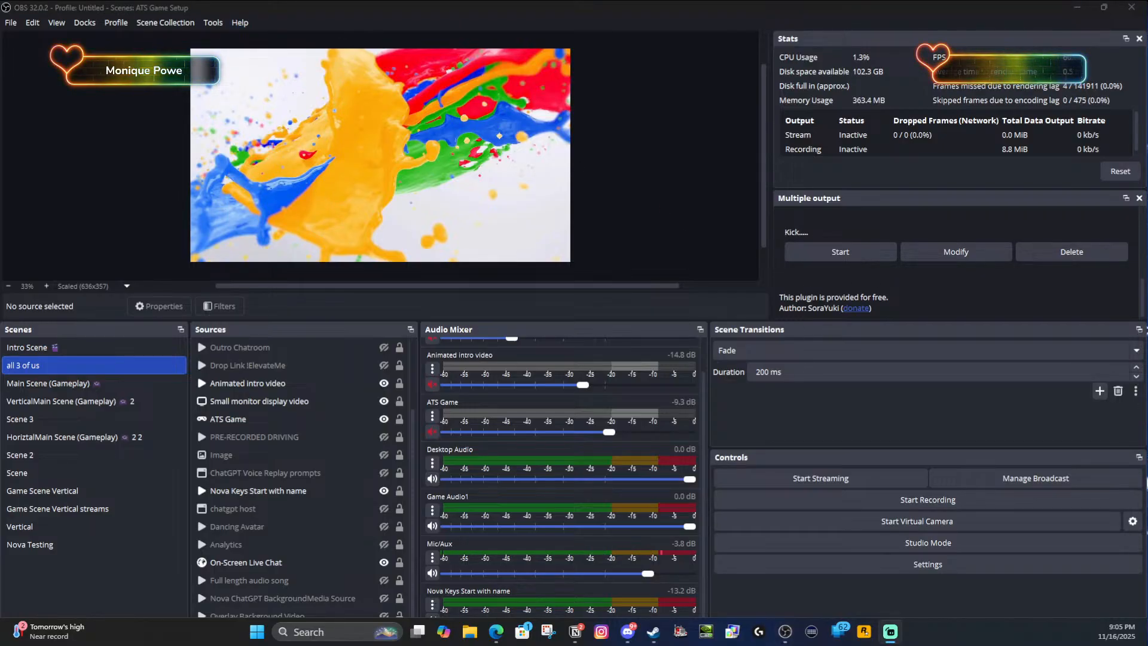